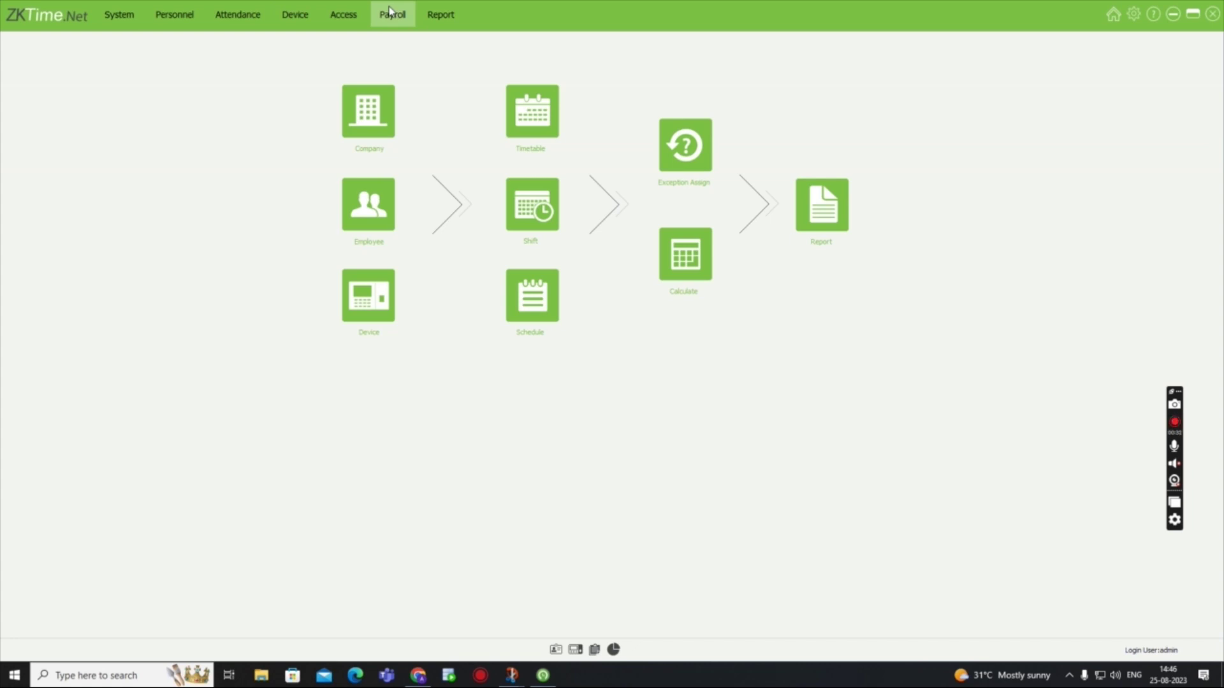
# - Open the company's basic attendance rules and enable Work In Day Off
pyautogui.click(240, 15)
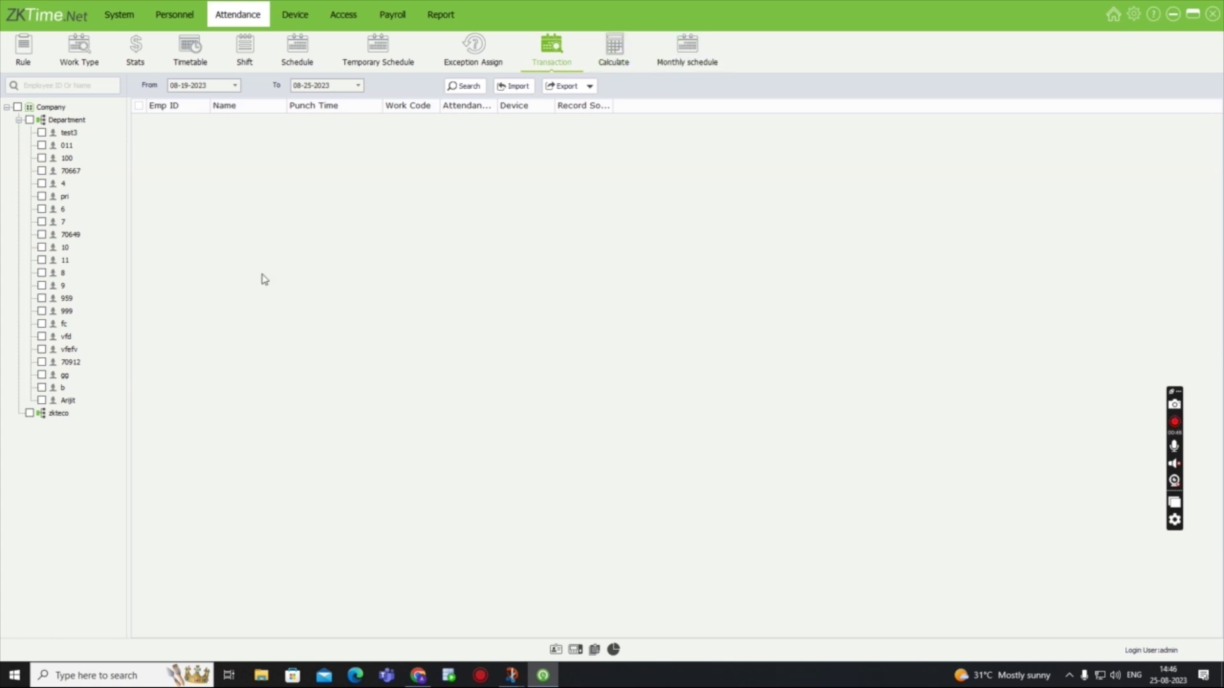
pyautogui.click(24, 64)
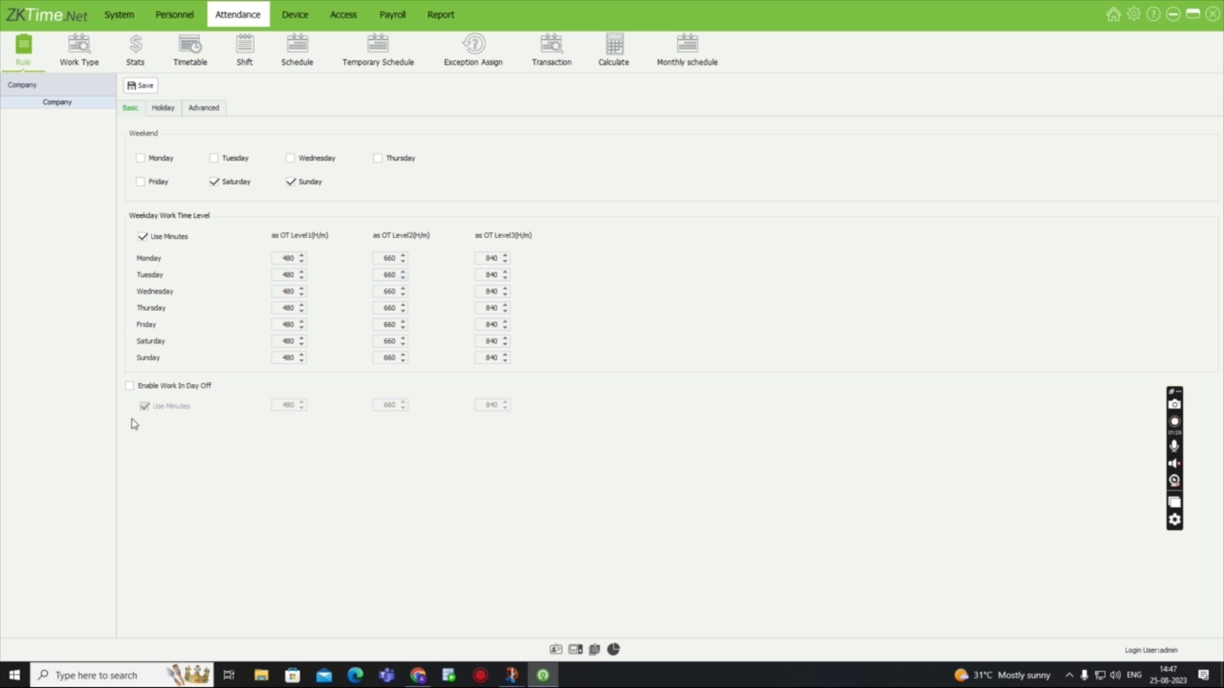
pyautogui.click(134, 386)
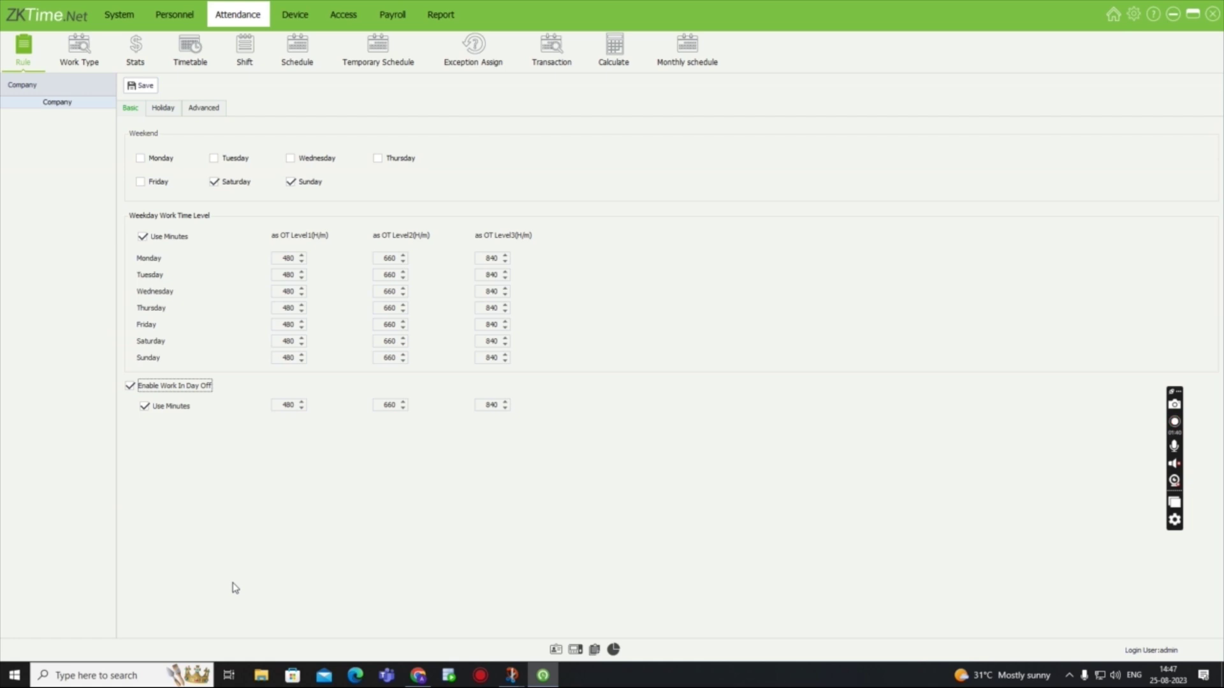
# - Add a holiday named localholiday to the attendance rules, with Use Minutes and Enable Work In Holiday turned on
pyautogui.click(163, 109)
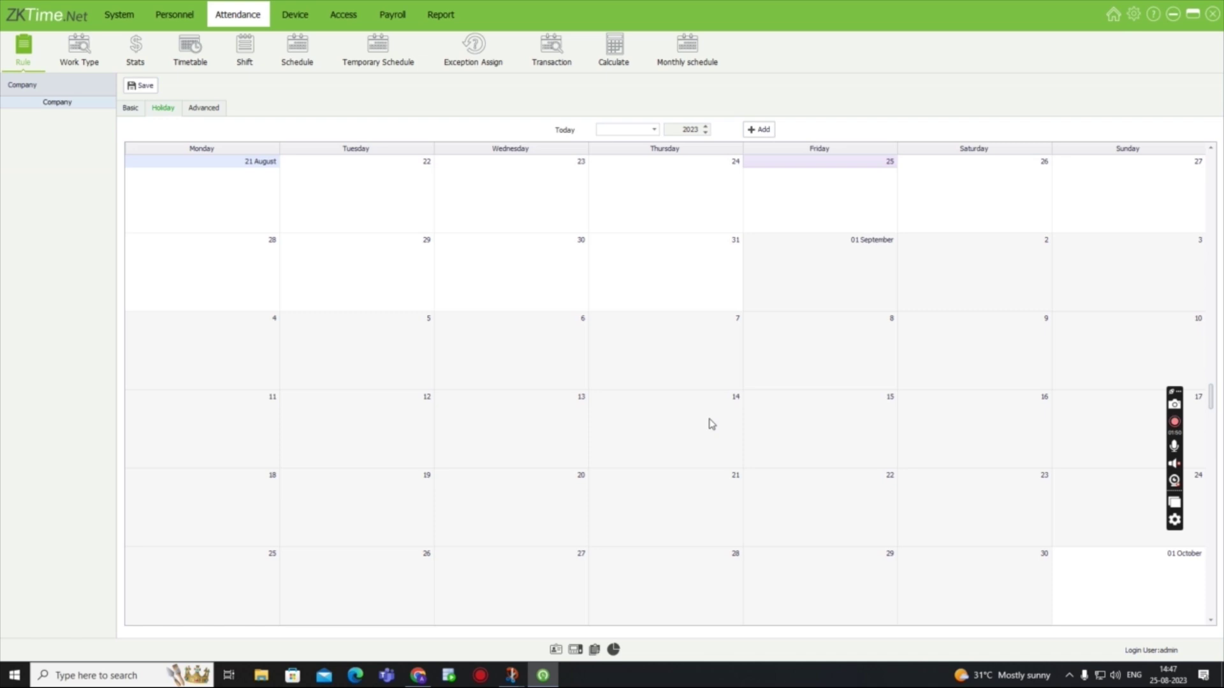
pyautogui.click(758, 132)
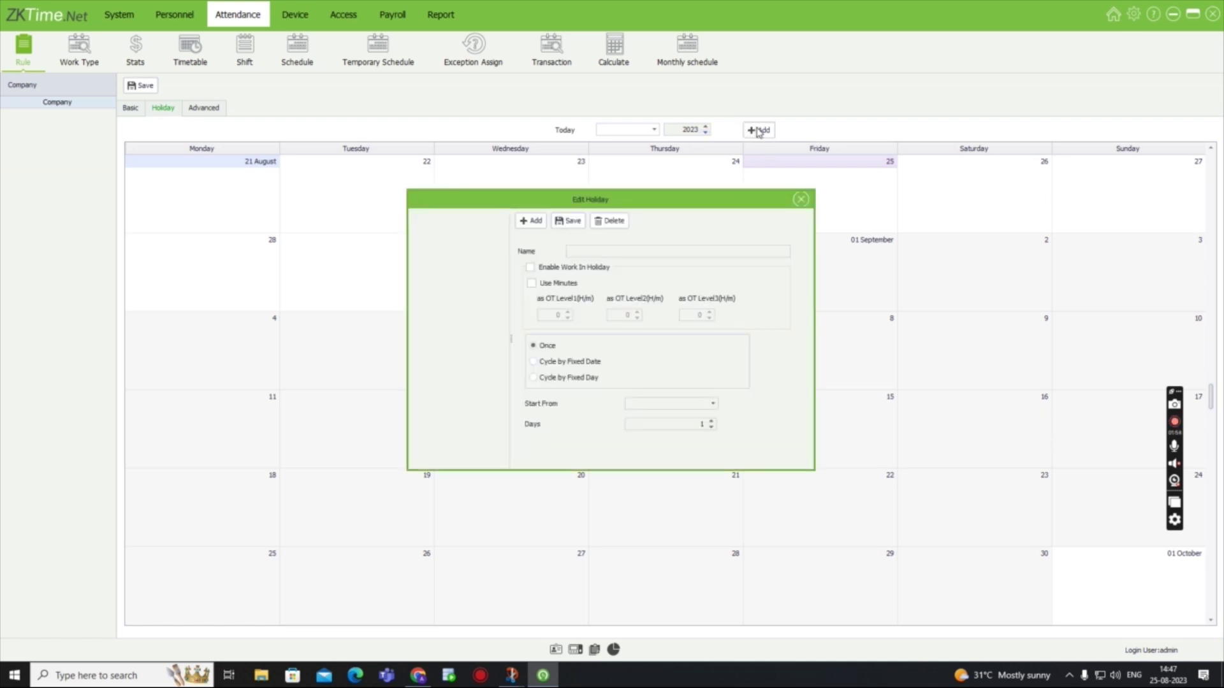
pyautogui.click(540, 223)
pyautogui.click(610, 248)
pyautogui.write('localh')
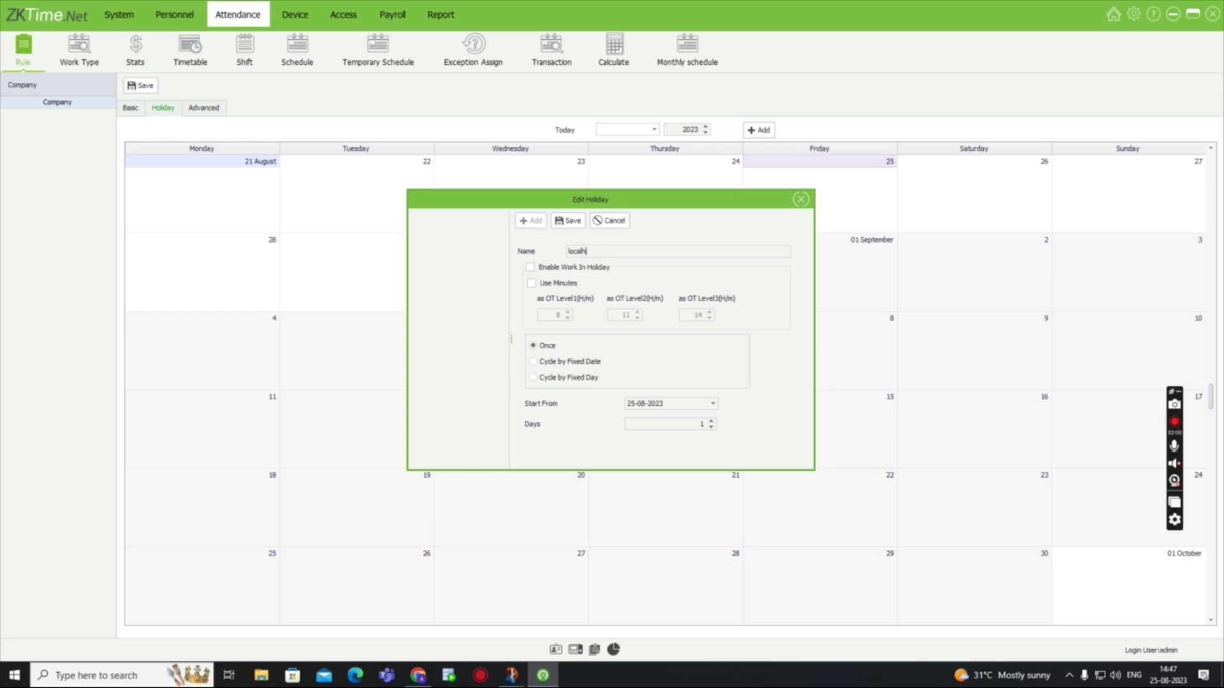
pyautogui.write('oliday')
pyautogui.click(532, 283)
pyautogui.click(532, 268)
# - Set the holiday's start date to 29-08-2023, save it and close the holiday editor
pyautogui.click(711, 403)
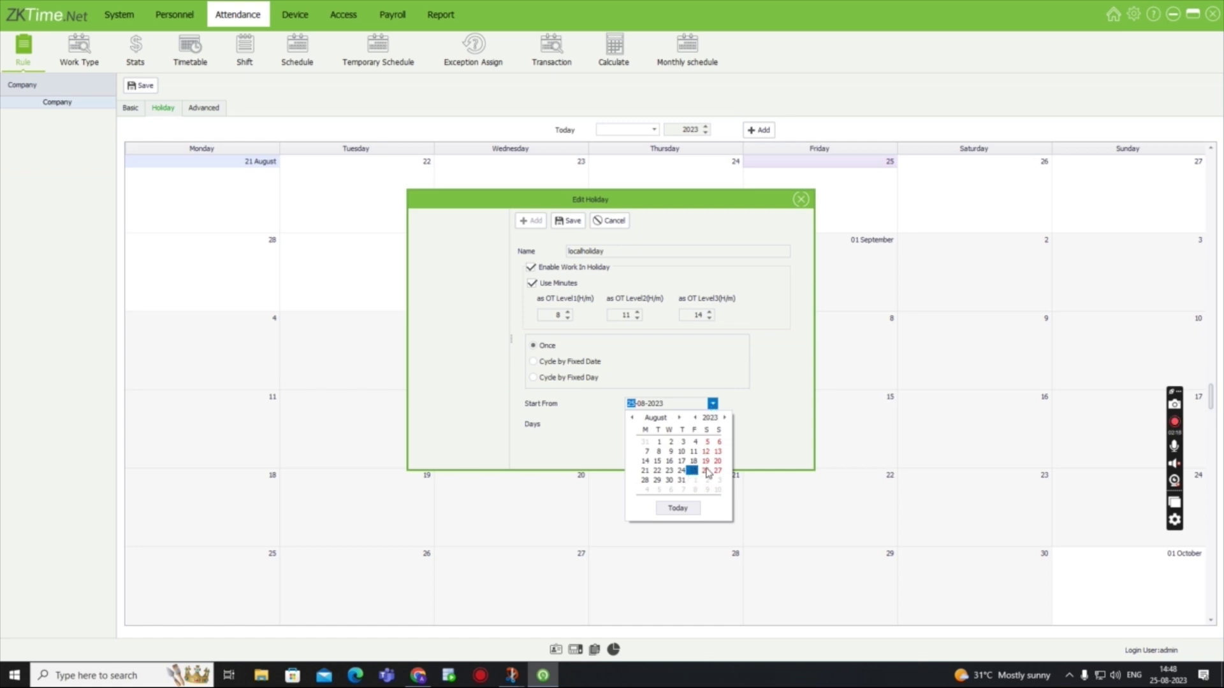
pyautogui.click(659, 482)
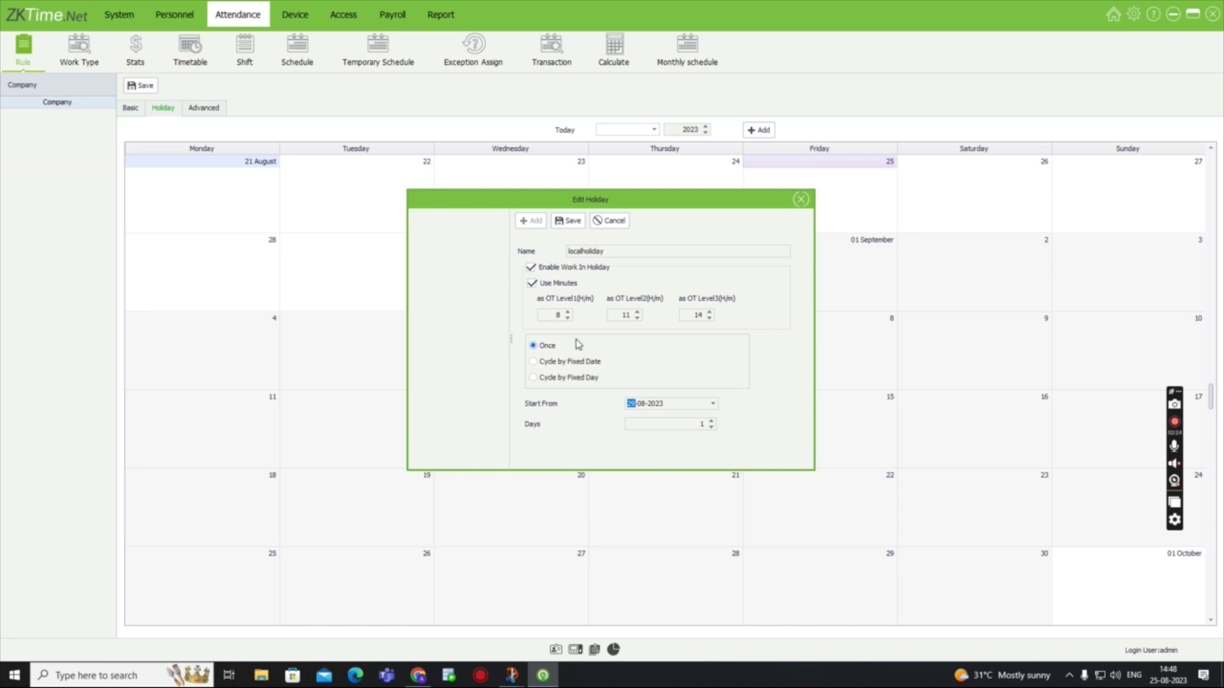
pyautogui.click(574, 220)
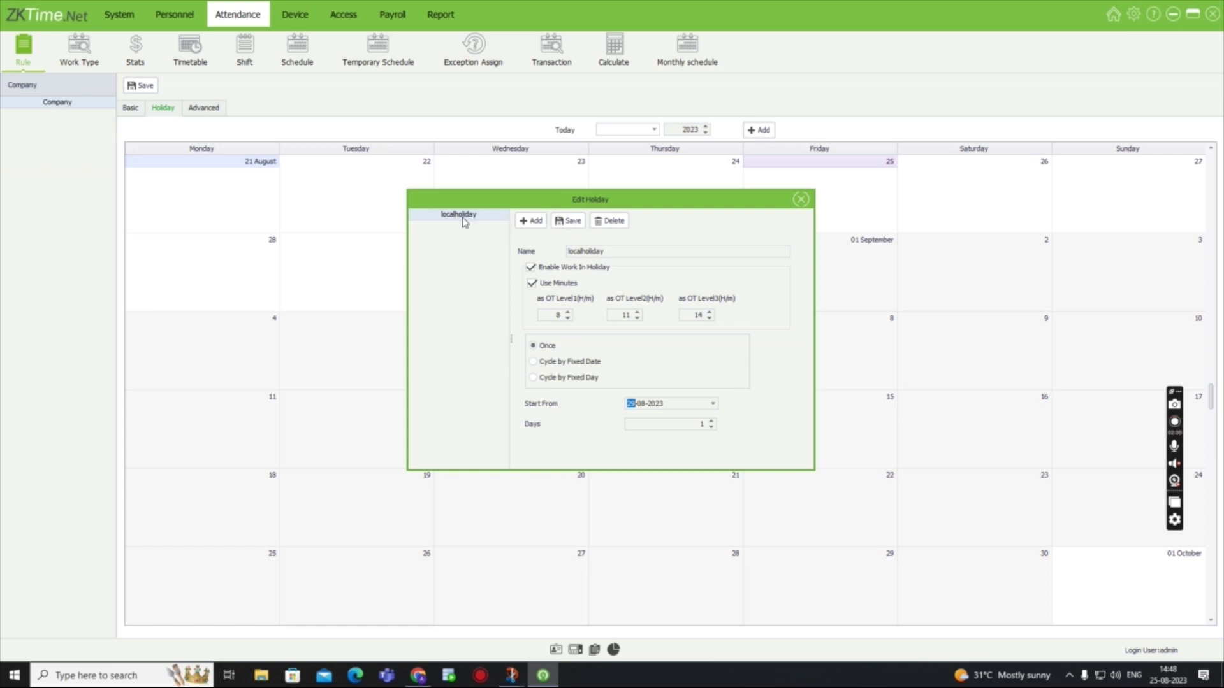
pyautogui.click(800, 200)
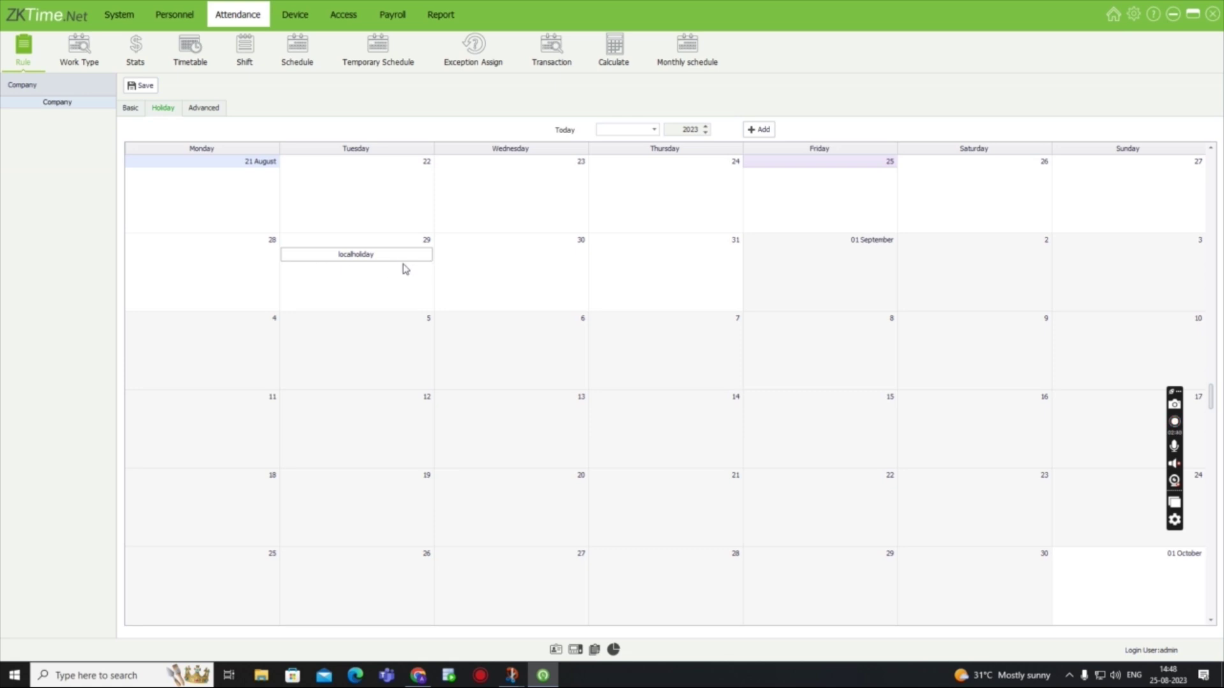
pyautogui.click(208, 109)
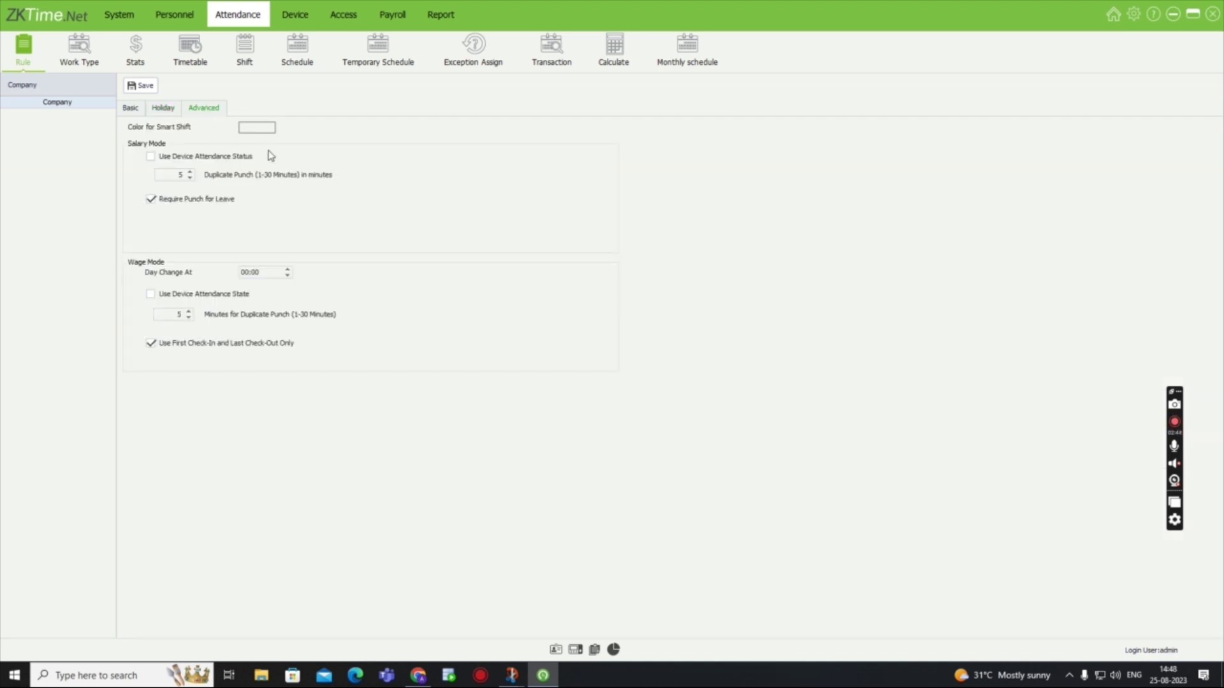
pyautogui.click(149, 156)
pyautogui.click(151, 157)
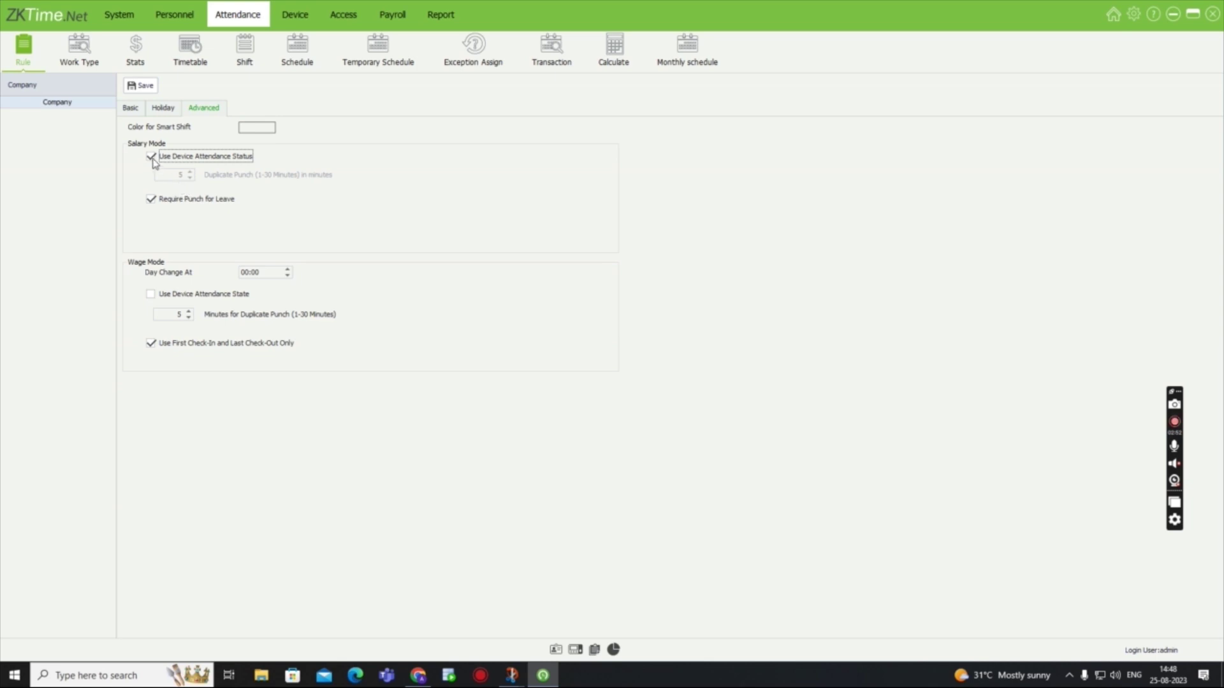
pyautogui.click(152, 158)
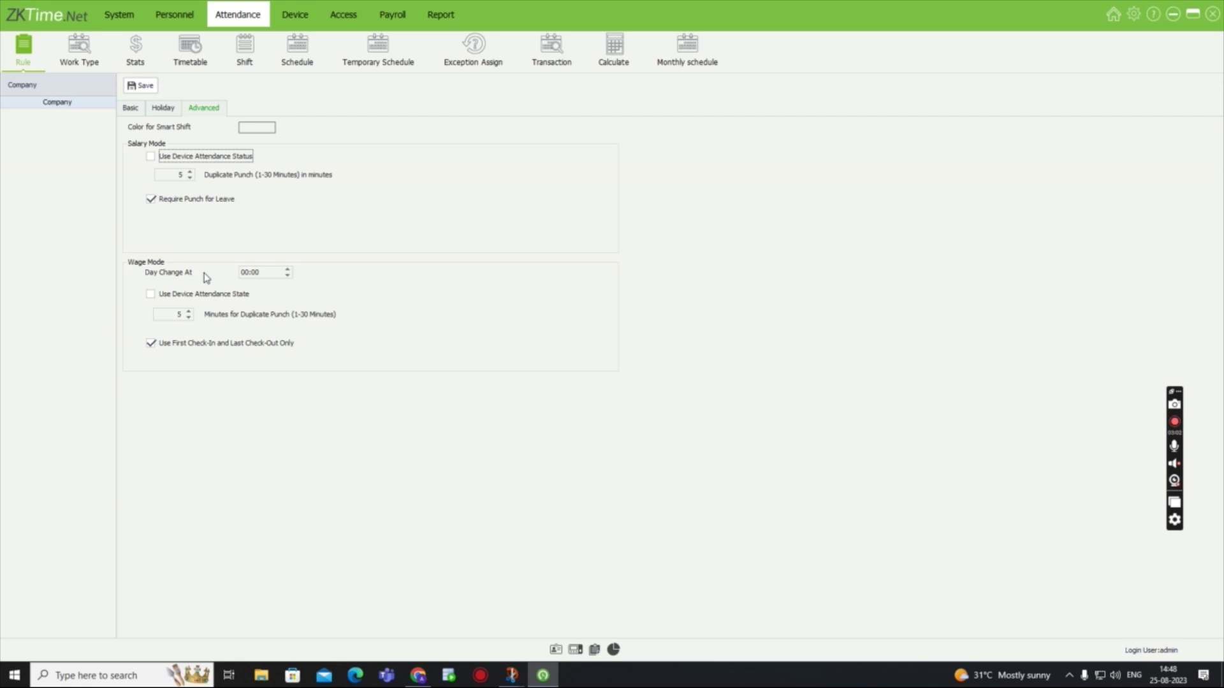
pyautogui.click(287, 270)
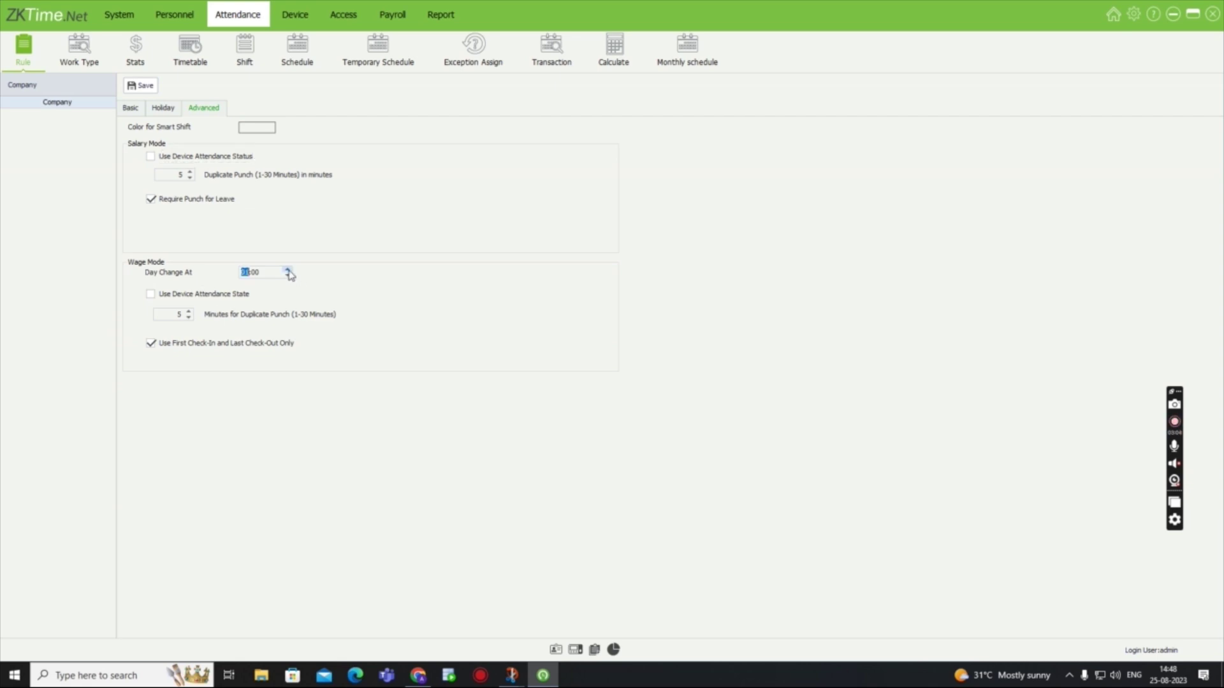
pyautogui.click(287, 276)
pyautogui.click(151, 344)
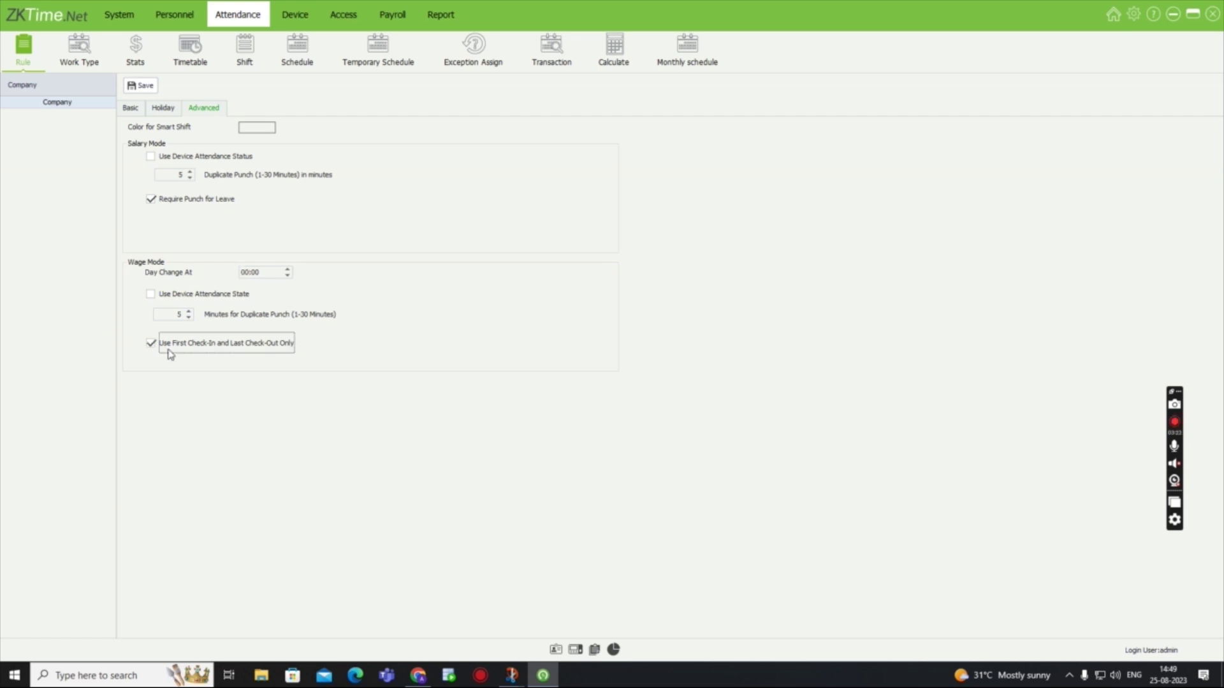
# - Save the company's attendance rules
pyautogui.click(145, 94)
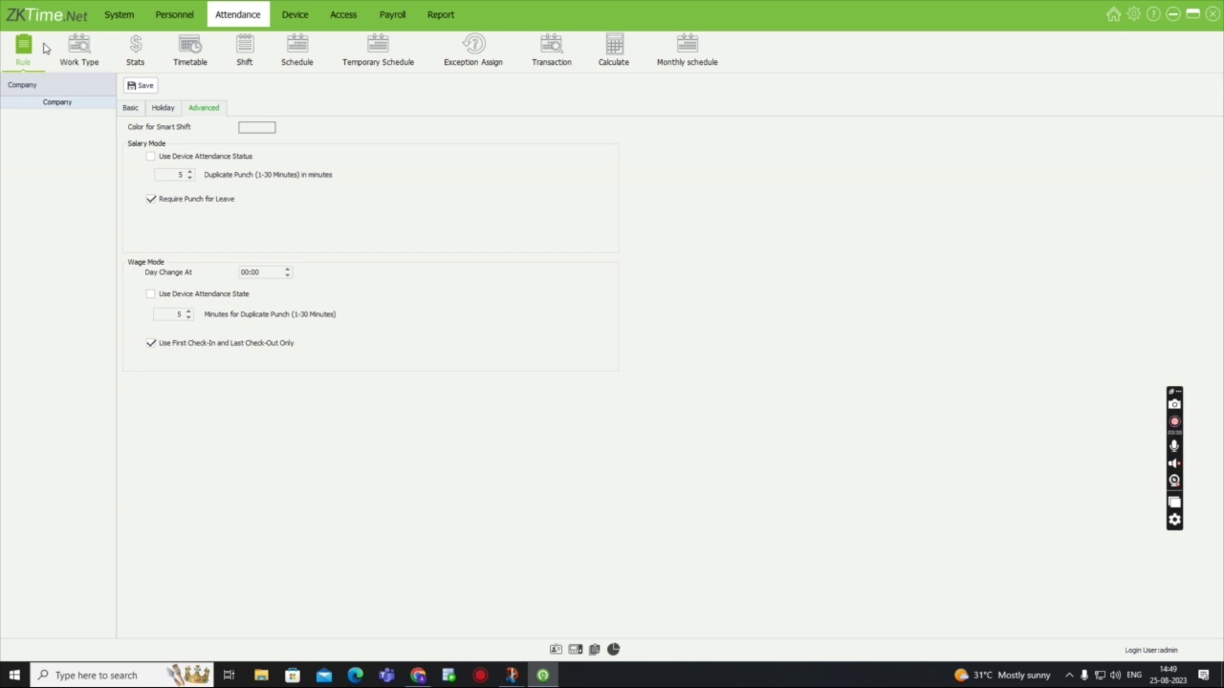
# - Review the list of work types and the list of attendance stats
pyautogui.click(89, 53)
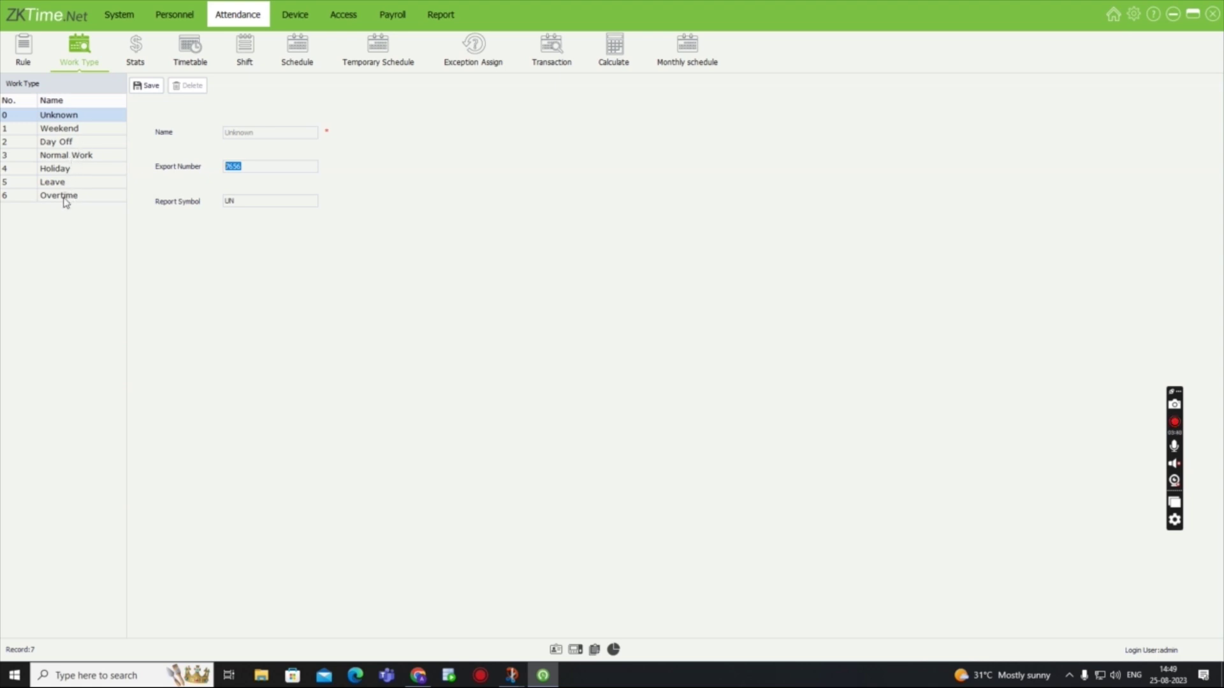
pyautogui.click(131, 57)
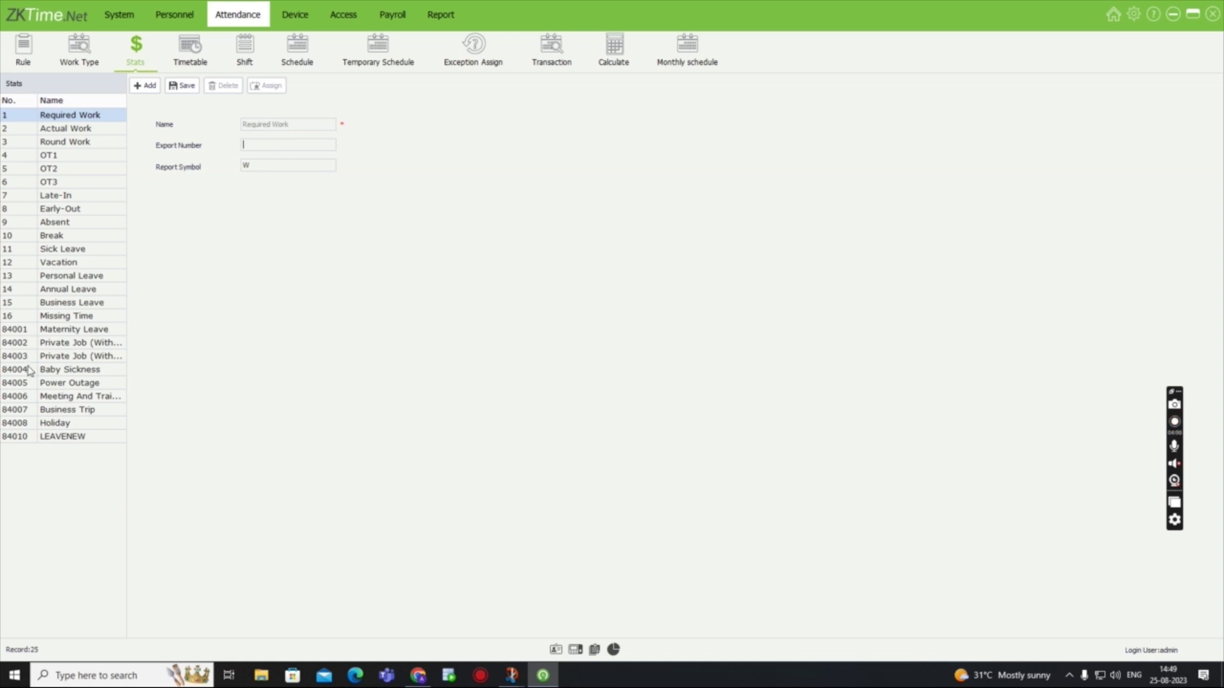
pyautogui.click(146, 87)
pyautogui.click(191, 55)
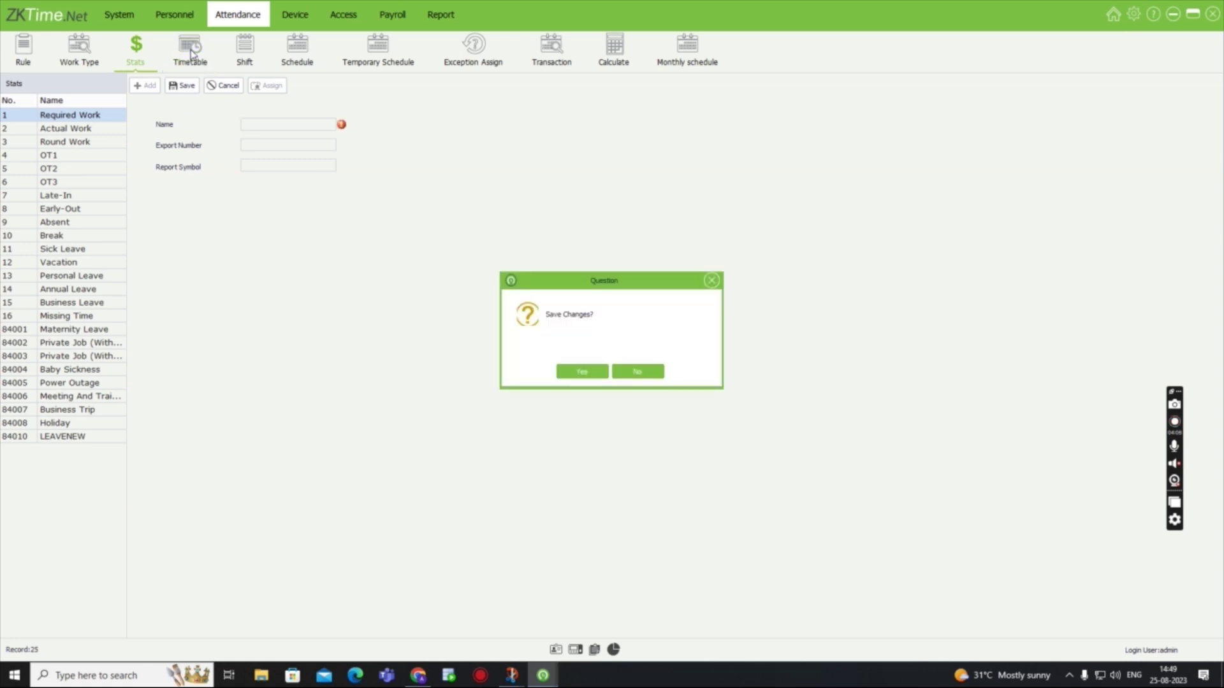
pyautogui.click(636, 372)
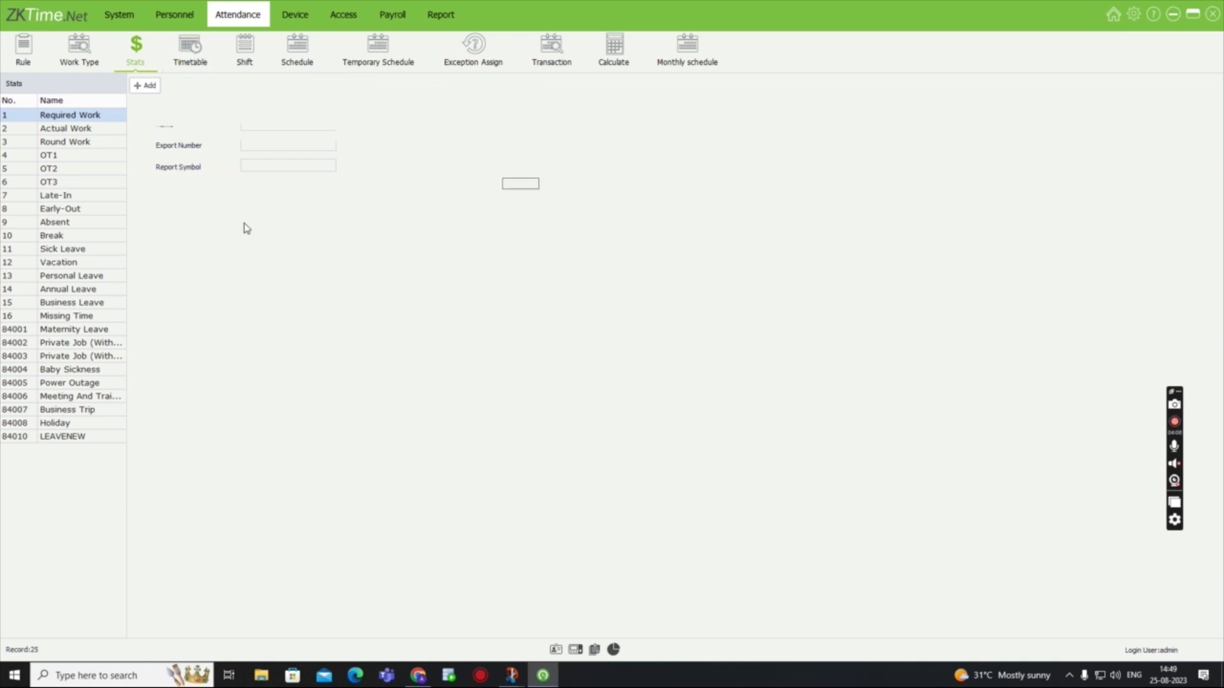
# - Open the attendance timetables and compare the Flexible and Regular mode settings of the Default timetable
pyautogui.click(191, 51)
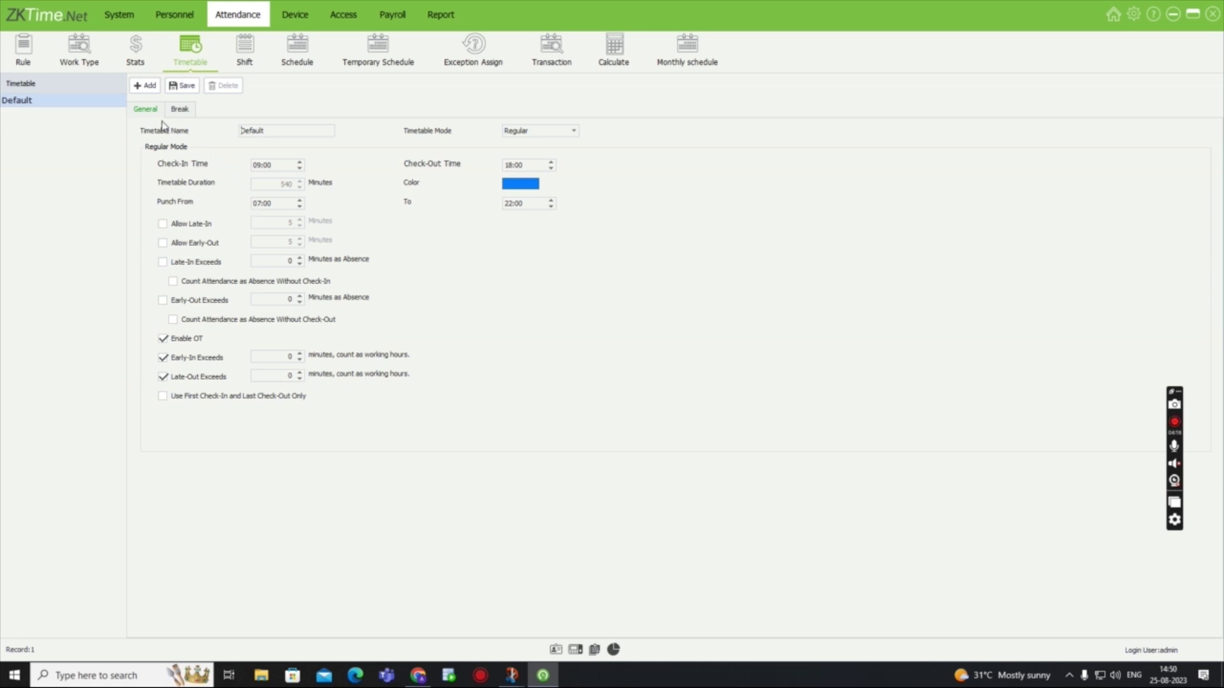
pyautogui.click(575, 132)
pyautogui.click(534, 160)
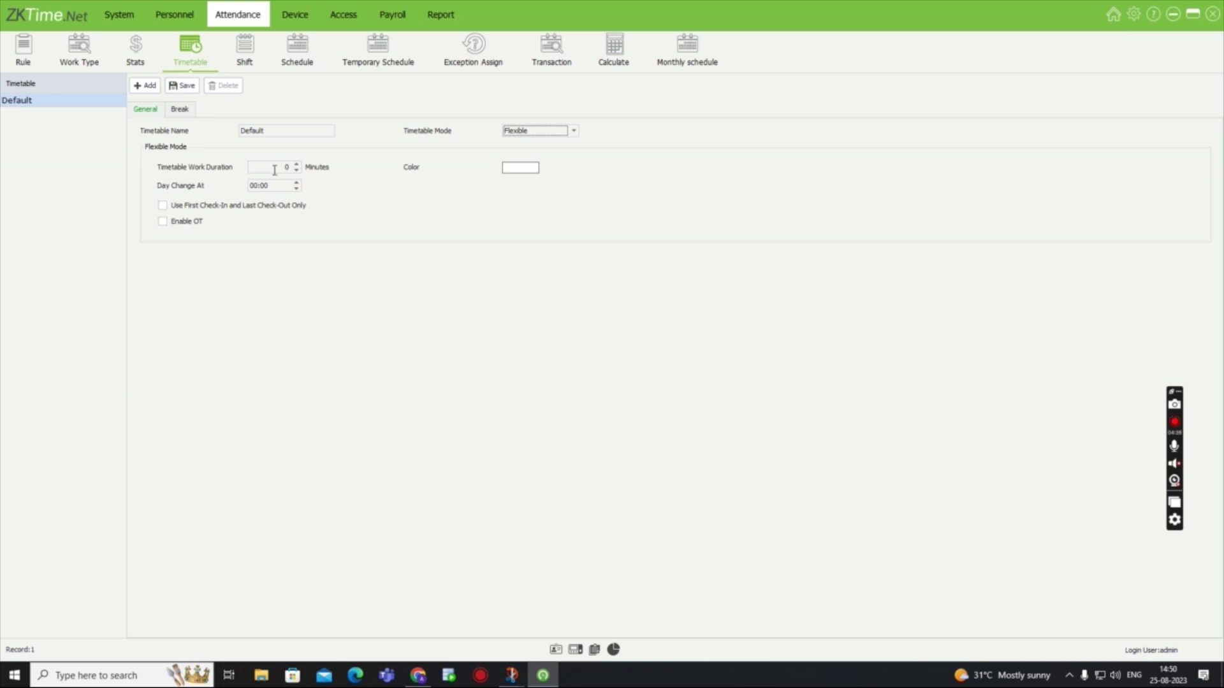
pyautogui.click(574, 131)
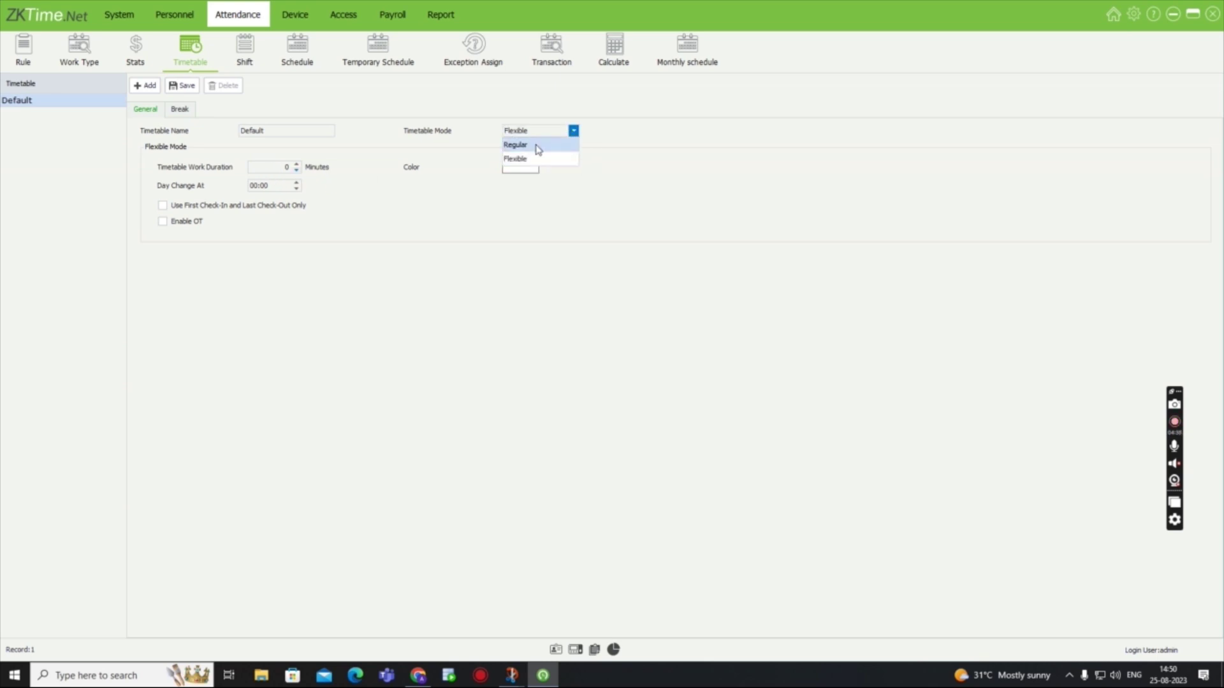
pyautogui.click(539, 147)
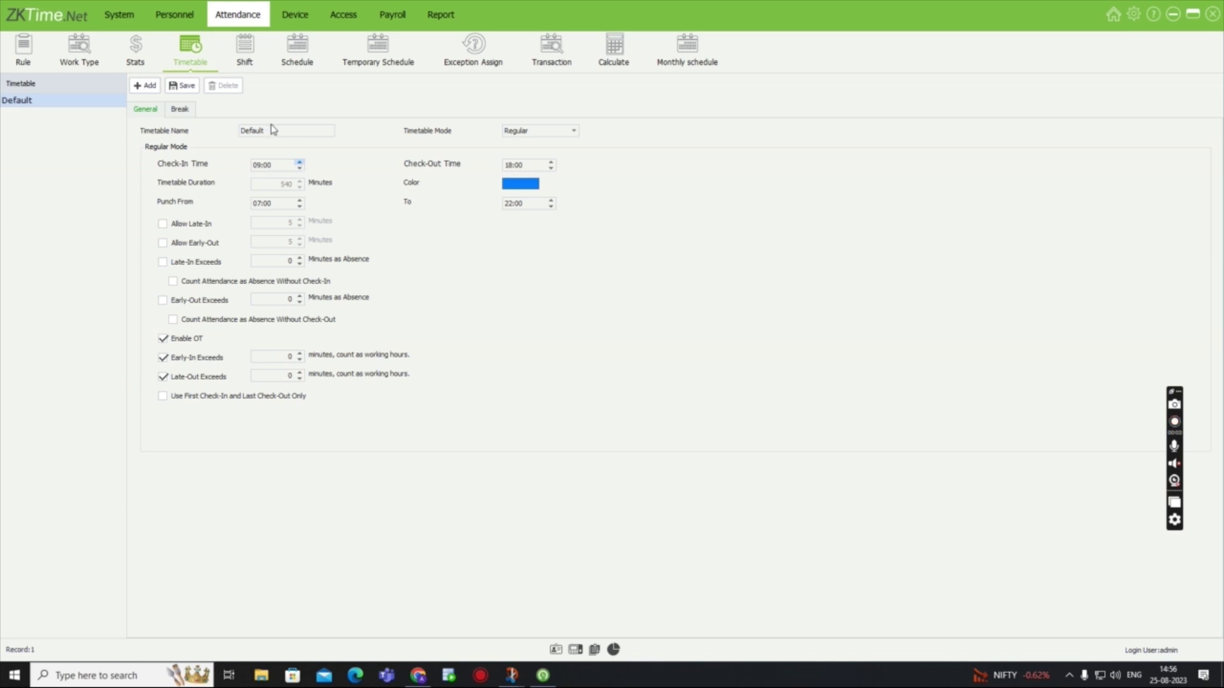
# - Add a regular timetable named test with check-in time 10:00 and check-out time 18:00
pyautogui.click(147, 85)
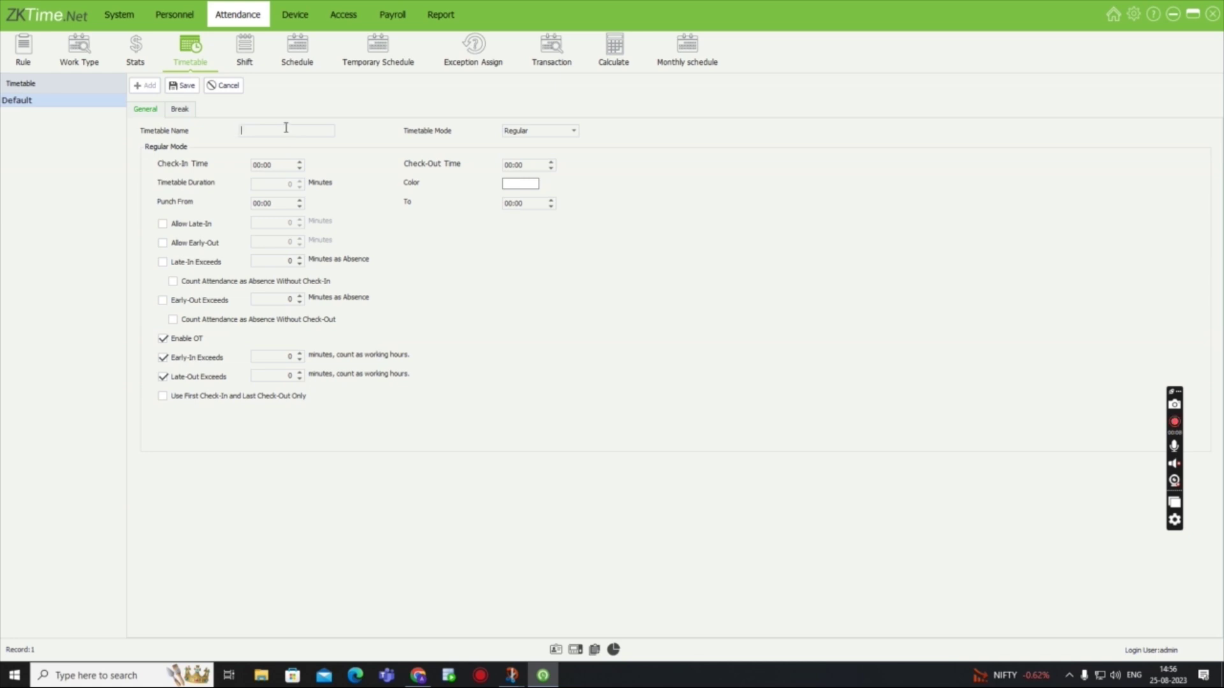
pyautogui.write('test')
pyautogui.click(258, 164)
pyautogui.click(513, 166)
pyautogui.write('18')
# - Enable Allow Late-In, Allow Early-Out and Late-In Exceeds for the test timetable, setting Late-In Exceeds to 3 minutes
pyautogui.click(163, 224)
pyautogui.click(163, 249)
pyautogui.click(162, 248)
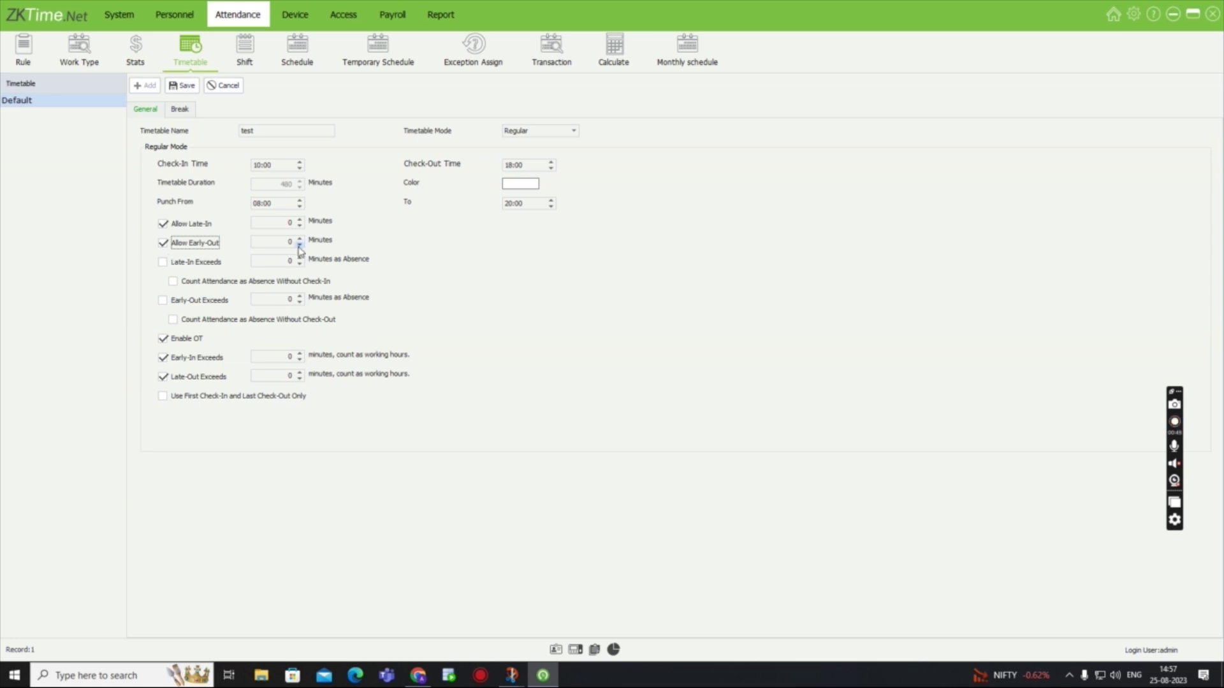
pyautogui.click(163, 263)
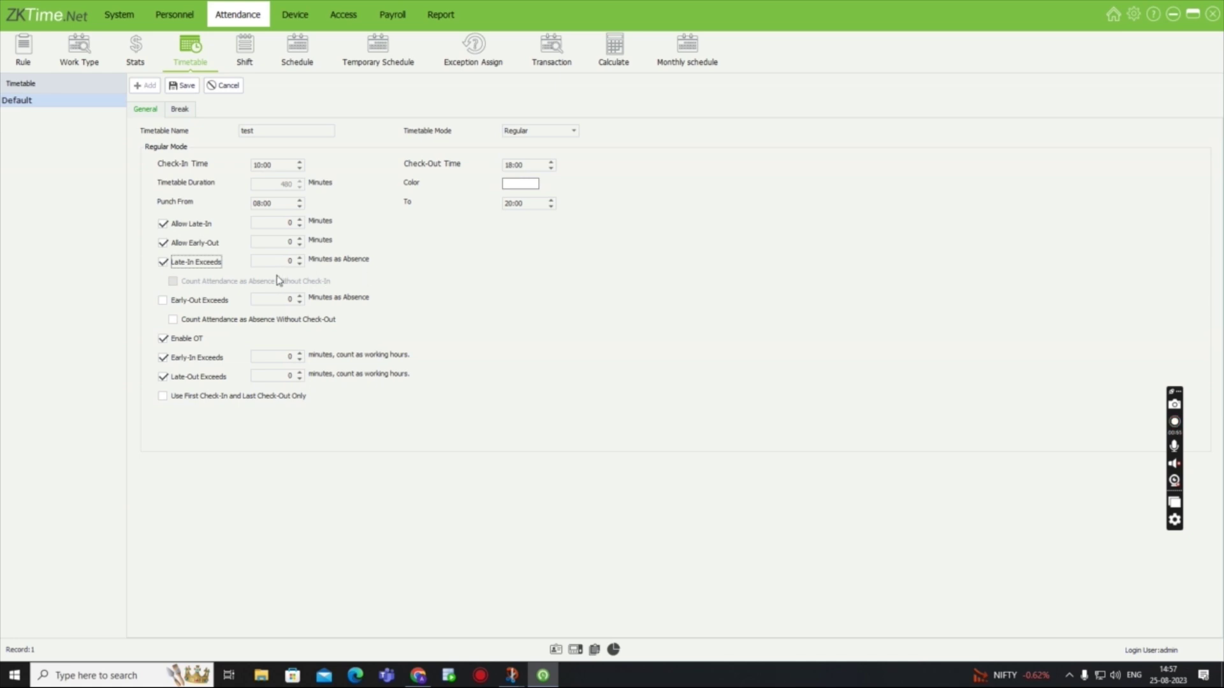
pyautogui.click(300, 258)
pyautogui.click(300, 258)
pyautogui.click(299, 259)
# - Turn off Late-In Exceeds, Allow Early-Out and Allow Late-In for the test timetable
pyautogui.click(162, 262)
pyautogui.click(162, 243)
pyautogui.click(163, 224)
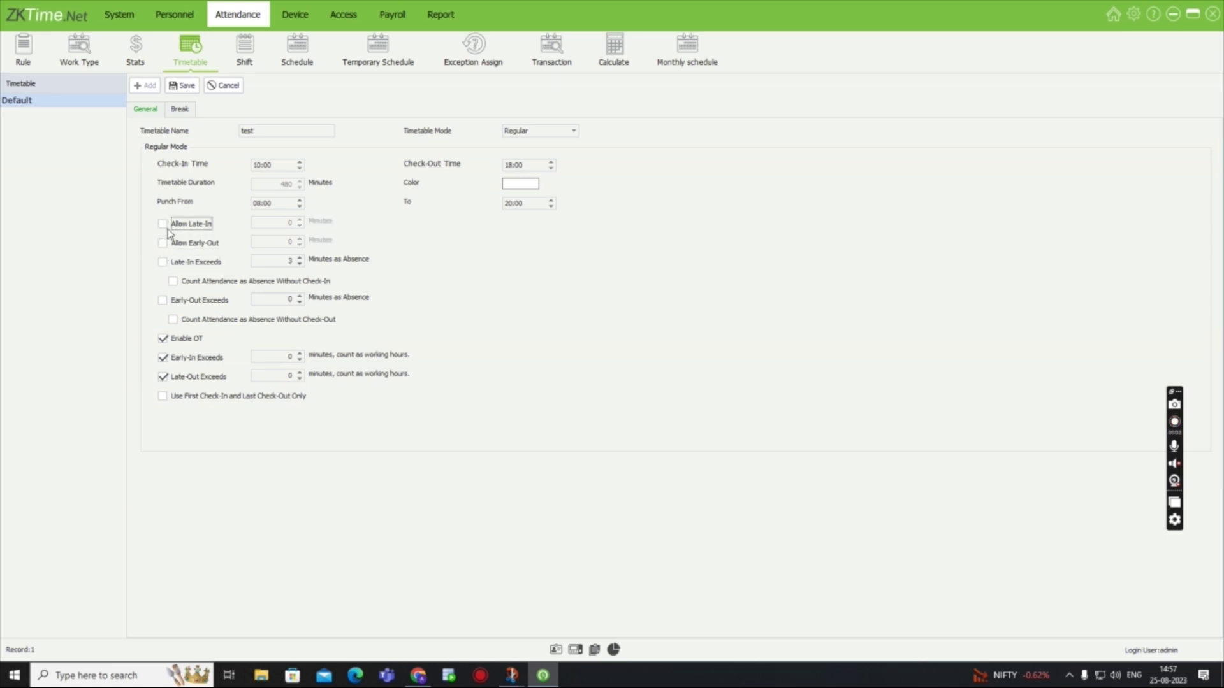
# - Set the test timetable's punch window from 09:00 to 19:00, keeping Count Attendance as Absence Without Check-In off
pyautogui.click(258, 203)
pyautogui.click(512, 205)
pyautogui.click(174, 282)
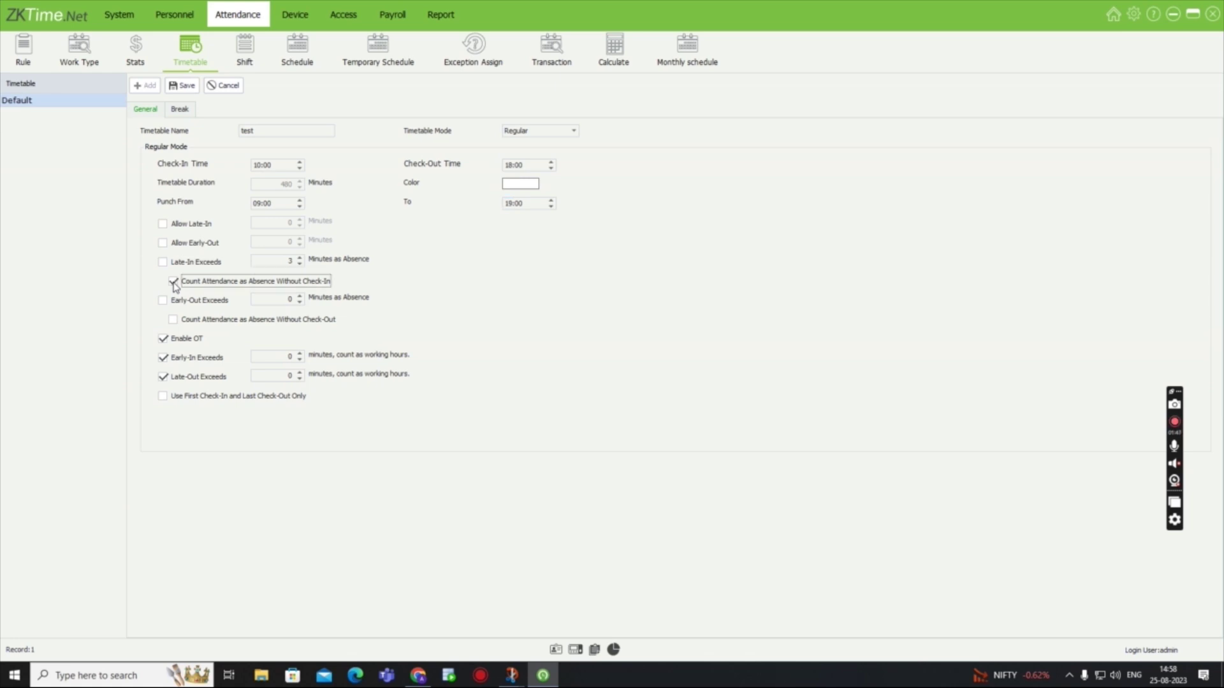
pyautogui.click(173, 283)
# - Set the test timetable's Early-Out Exceeds value to 10 minutes
pyautogui.click(299, 296)
pyautogui.click(299, 296)
pyautogui.click(299, 296)
pyautogui.click(299, 296)
pyautogui.click(299, 297)
pyautogui.click(300, 297)
pyautogui.click(300, 296)
pyautogui.click(300, 297)
pyautogui.click(300, 297)
pyautogui.click(300, 297)
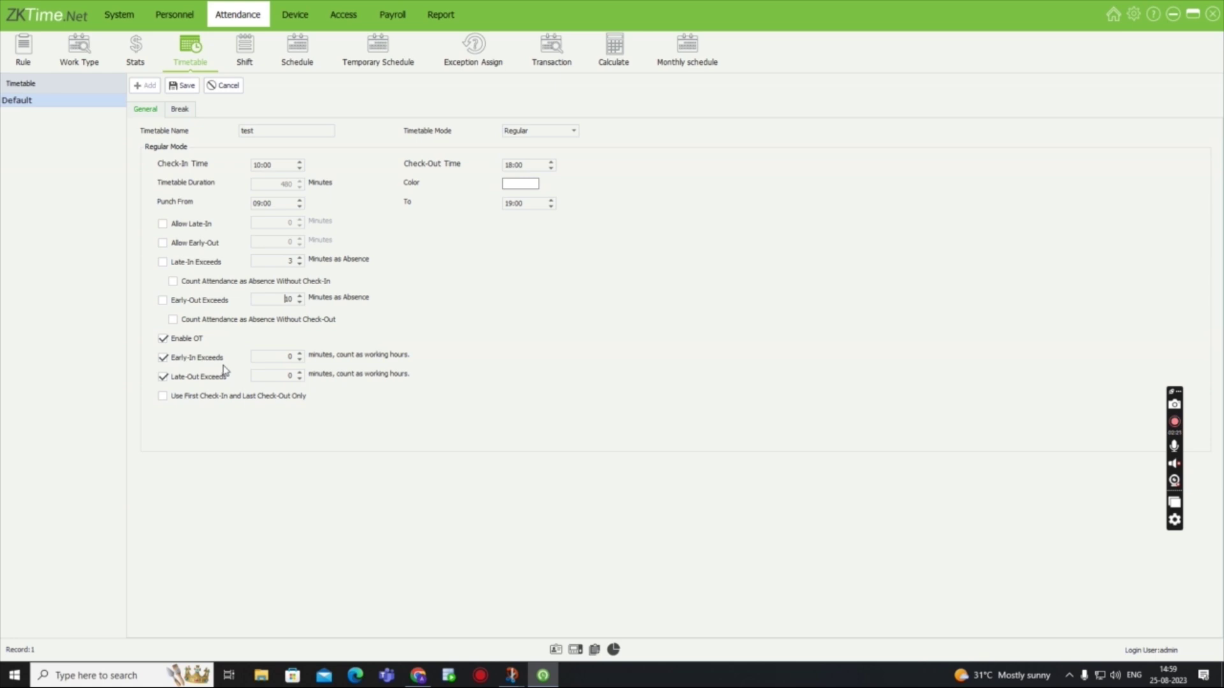
# - Set Early-In Exceeds to 5 minutes, enable Use First Check-In and Last Check-Out Only, and save the test timetable
pyautogui.click(300, 354)
pyautogui.click(299, 355)
pyautogui.click(300, 355)
pyautogui.click(163, 397)
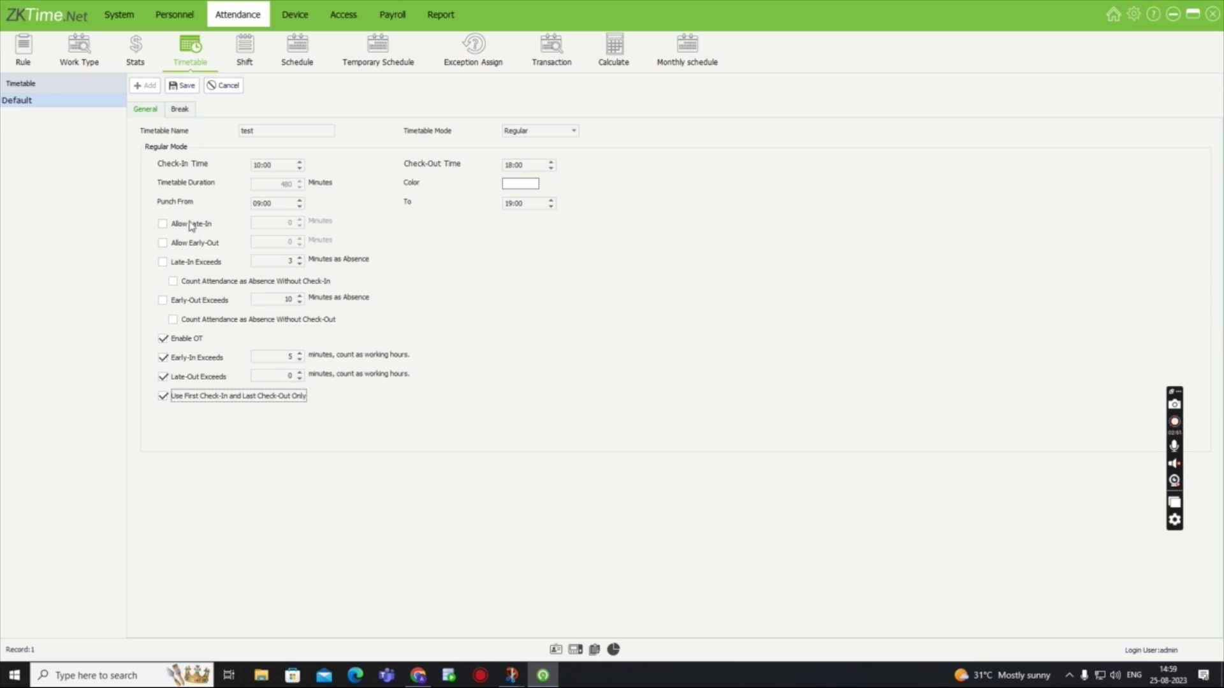
pyautogui.click(183, 85)
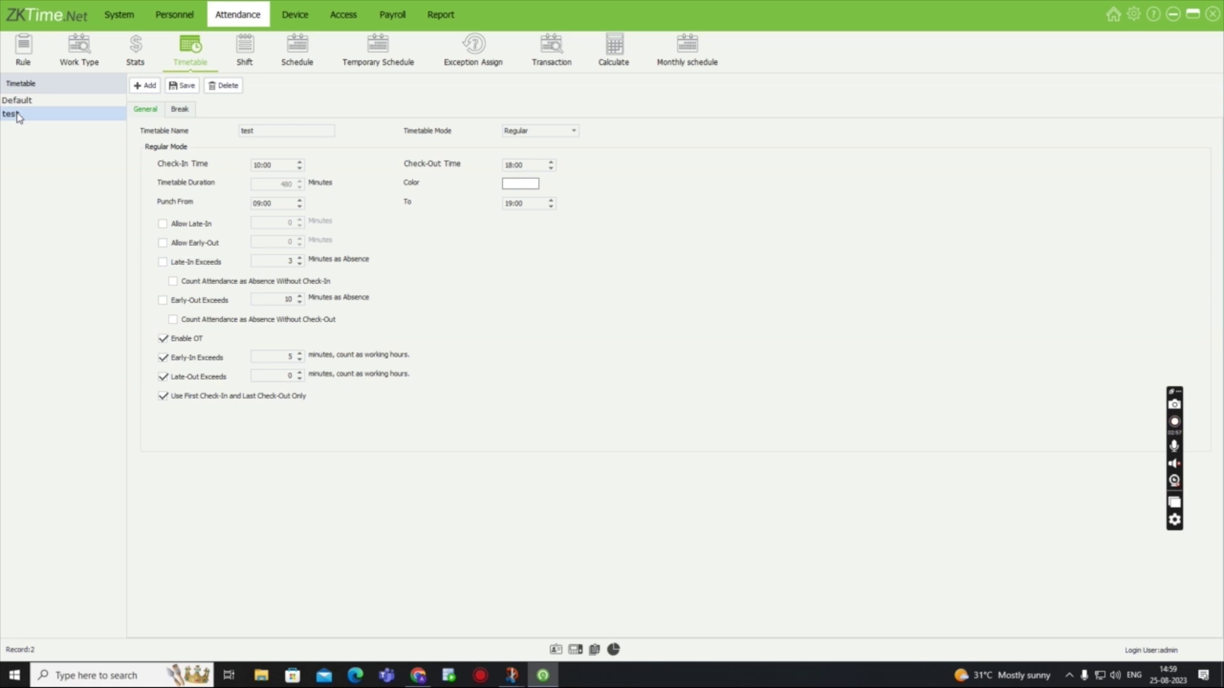
# - Add a new shift named "test shift"
pyautogui.click(256, 56)
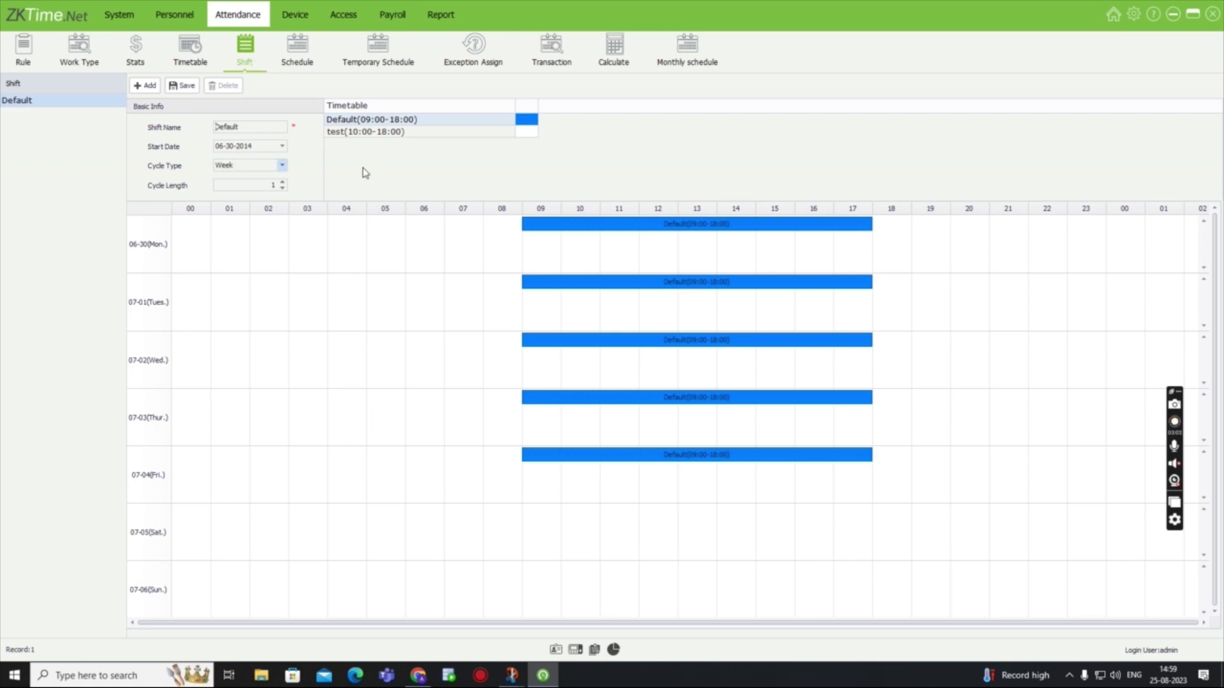
pyautogui.click(457, 134)
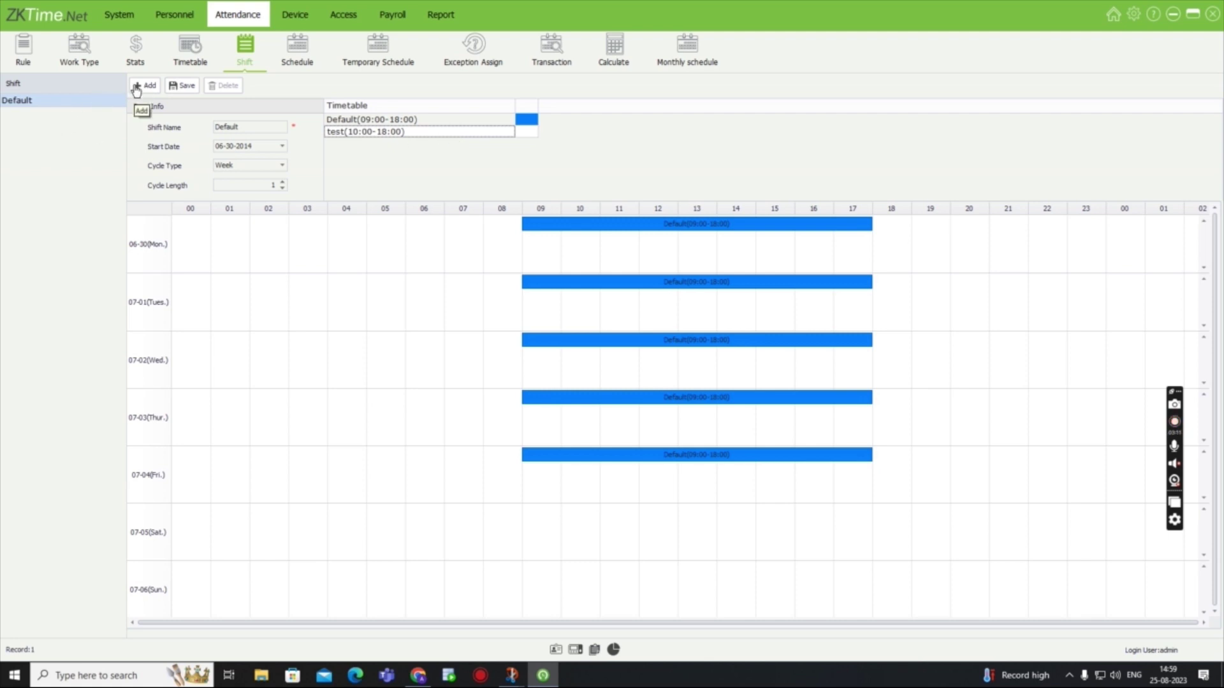
pyautogui.click(136, 88)
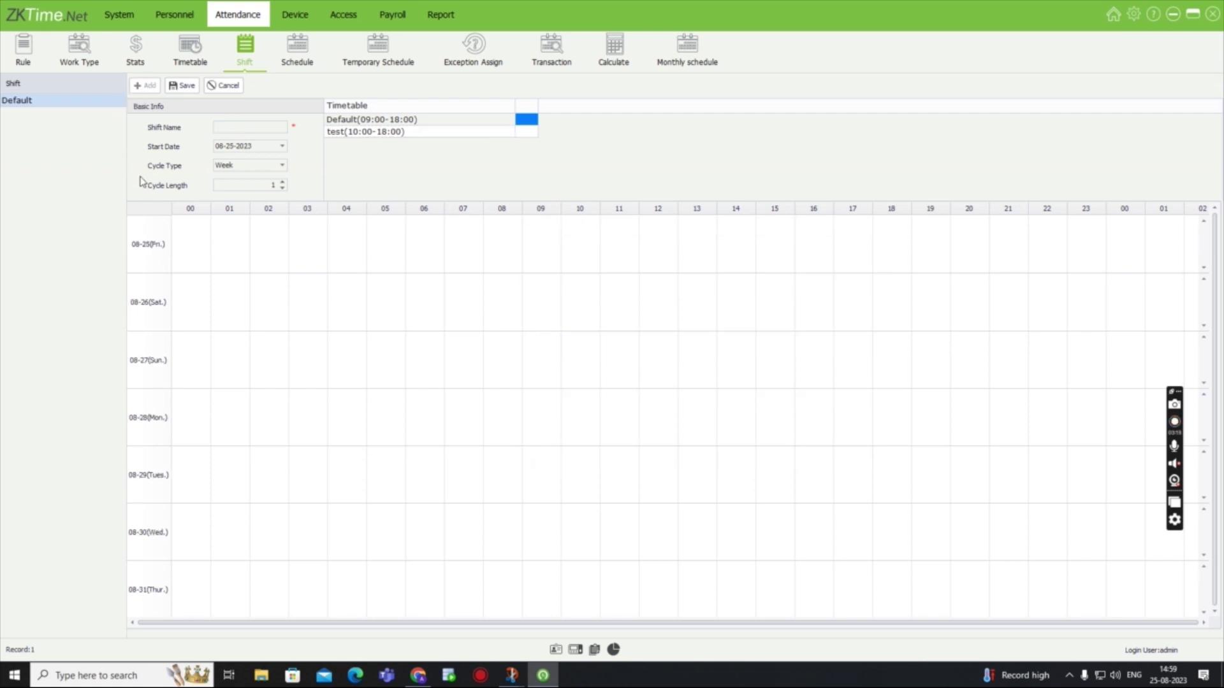
pyautogui.click(232, 125)
pyautogui.write('test shift')
# - Set test shift's start date to 05-08-2023, with cycle type Week and a cycle length of 1
pyautogui.click(282, 146)
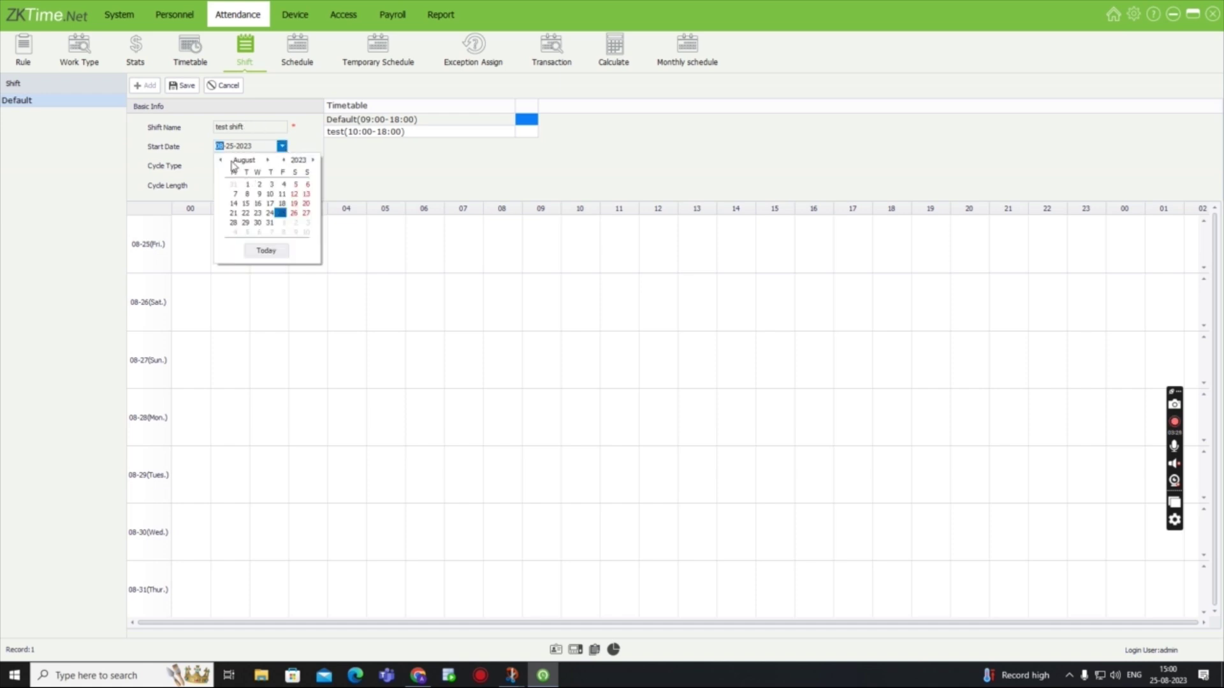
pyautogui.click(220, 160)
pyautogui.click(221, 161)
pyautogui.click(221, 161)
pyautogui.click(235, 203)
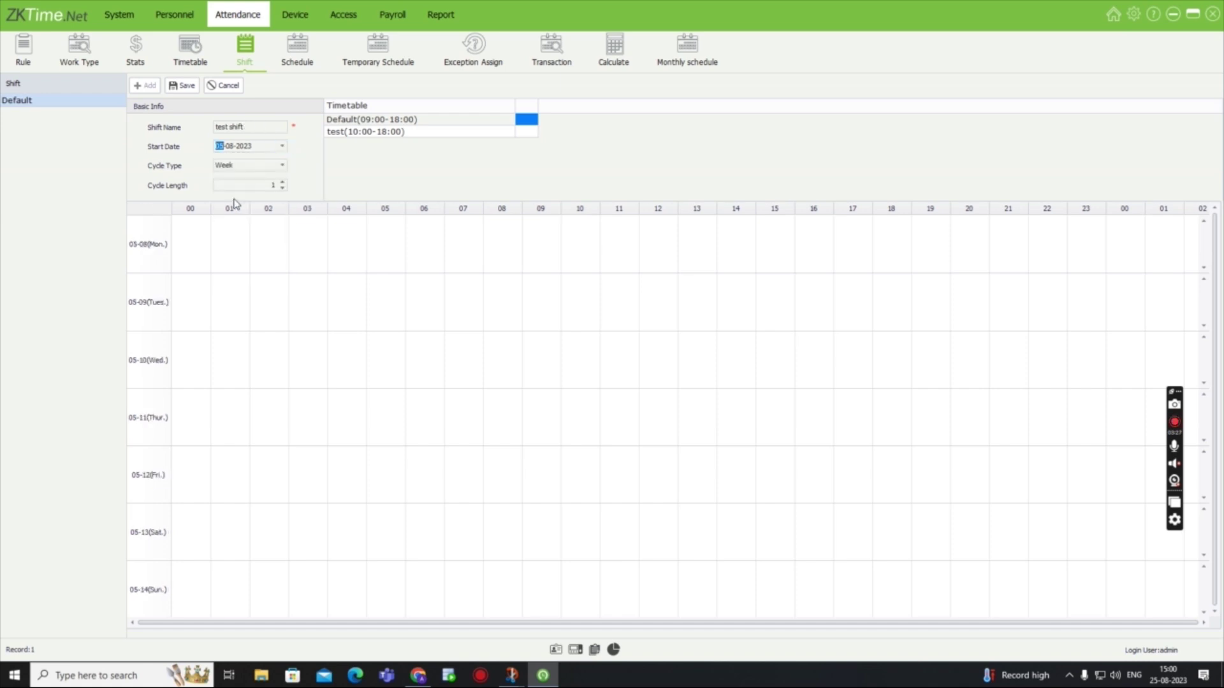
pyautogui.click(282, 165)
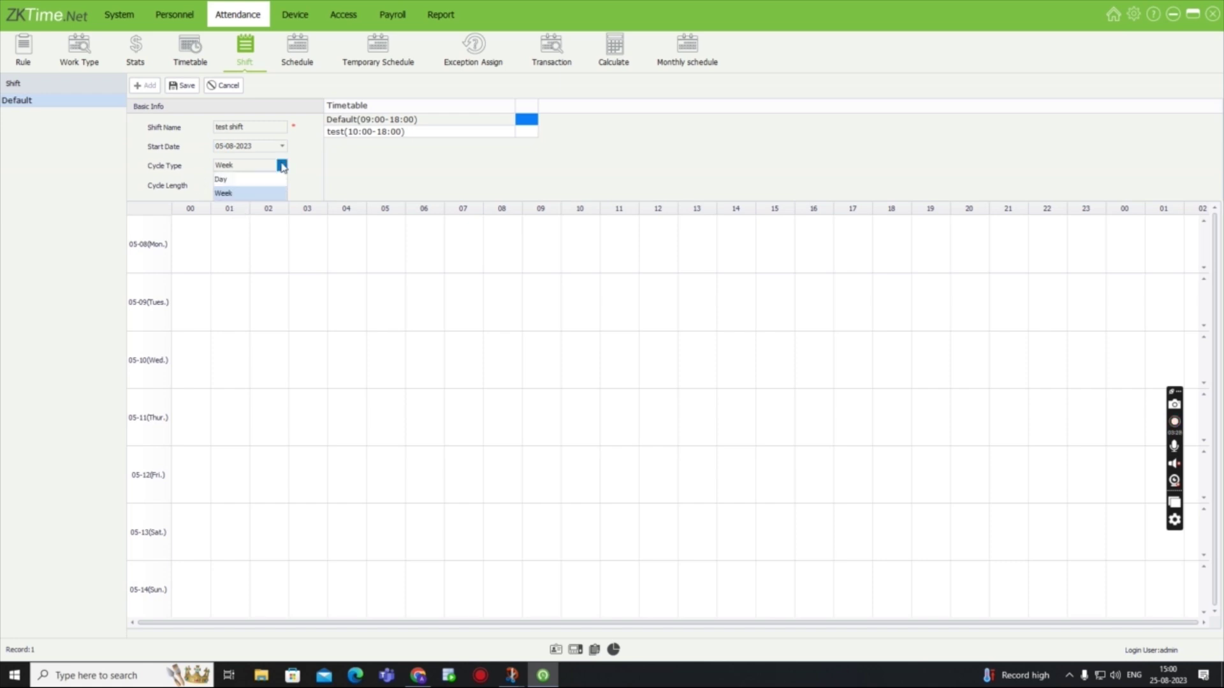
pyautogui.click(246, 194)
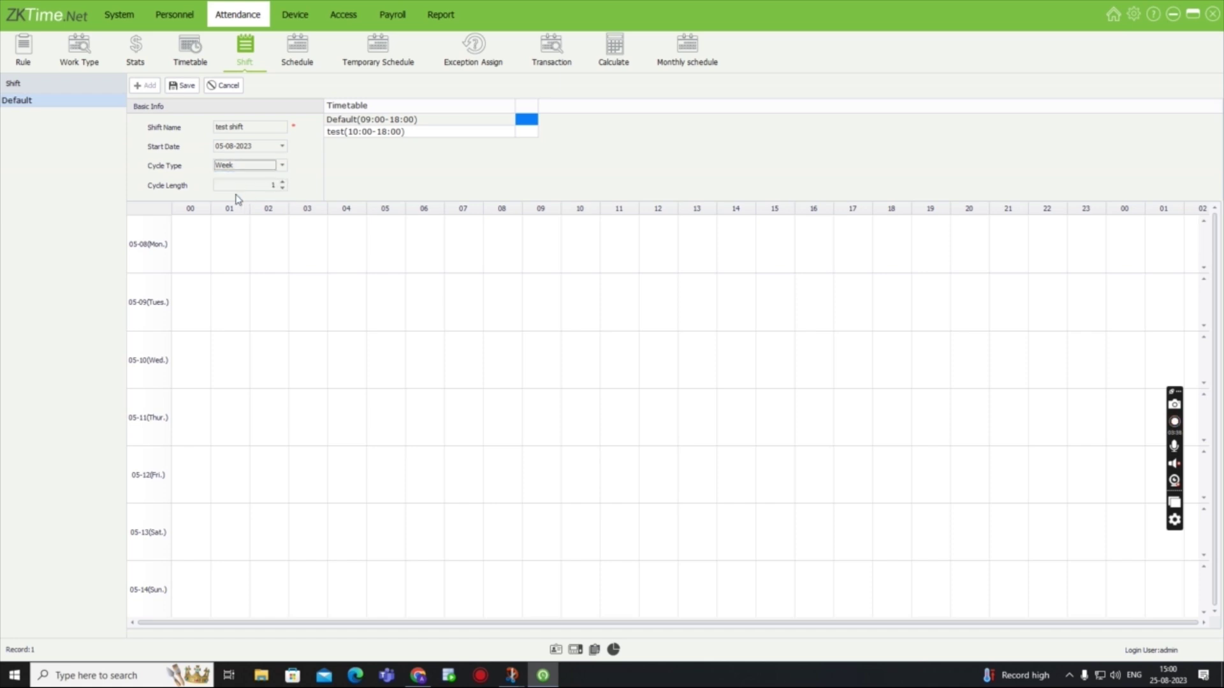
pyautogui.click(283, 183)
pyautogui.click(283, 188)
# - Place the test (10:00-18:00) timetable on Monday through Friday of test shift and save the shift
pyautogui.click(395, 132)
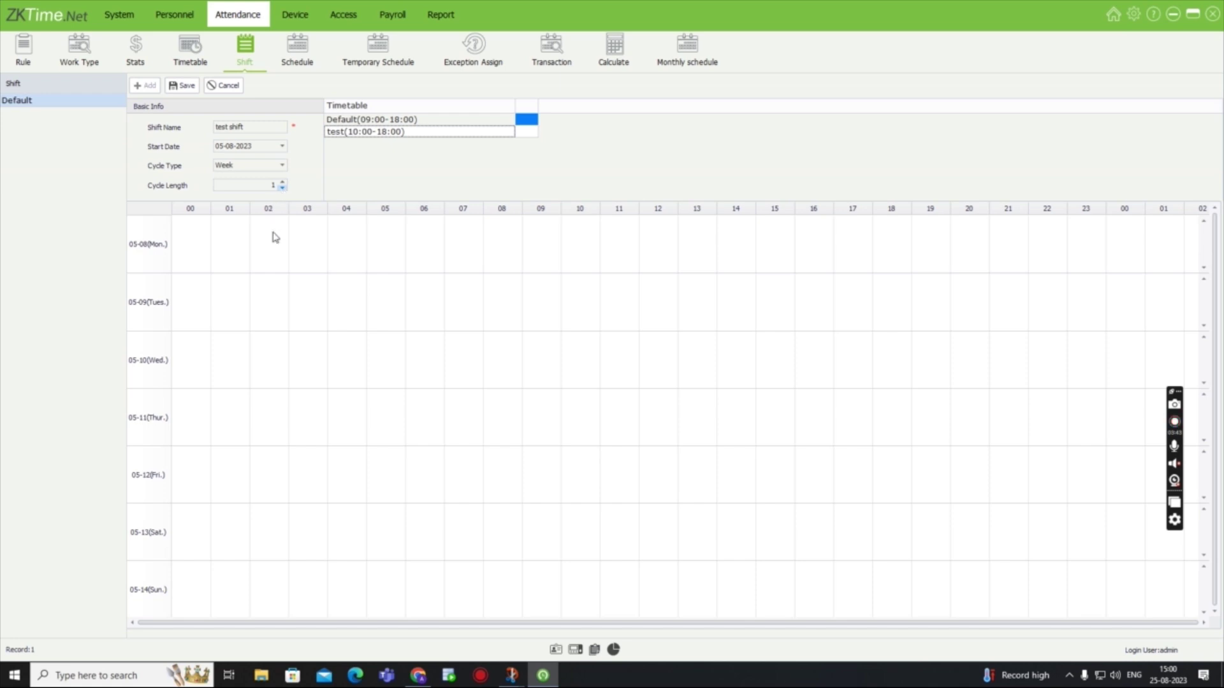
pyautogui.moveTo(362, 138); pyautogui.dragTo(373, 224)
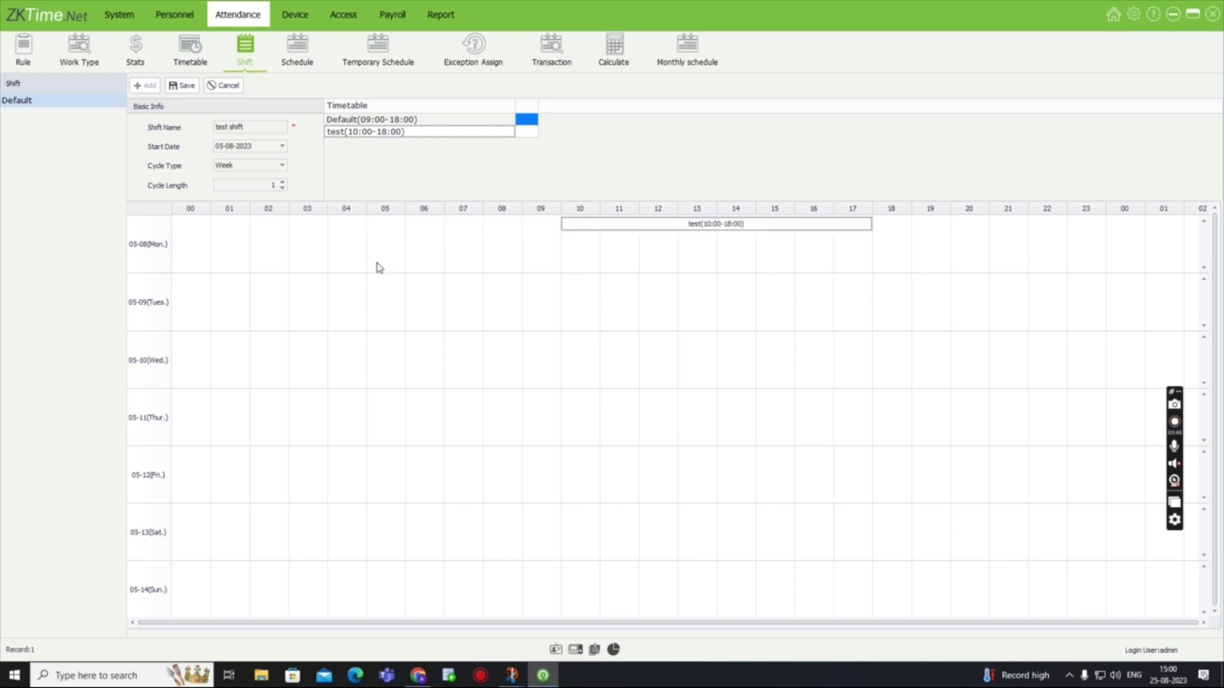
pyautogui.moveTo(399, 130); pyautogui.dragTo(415, 325)
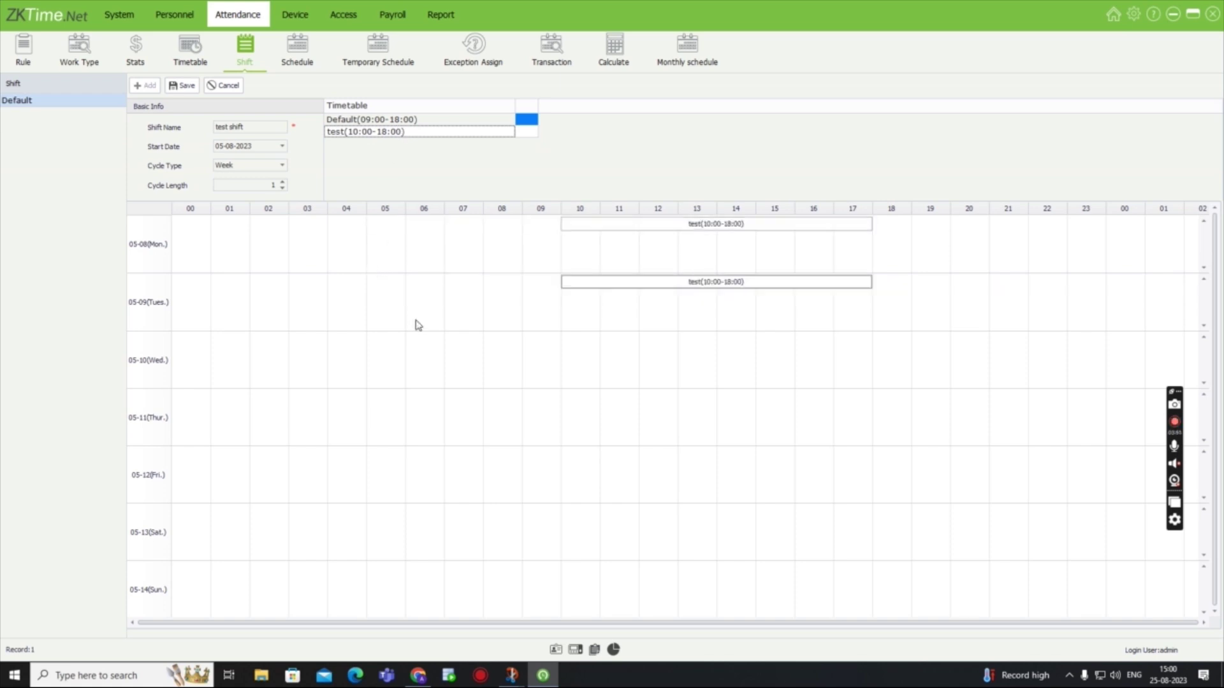
pyautogui.moveTo(410, 132); pyautogui.dragTo(411, 373)
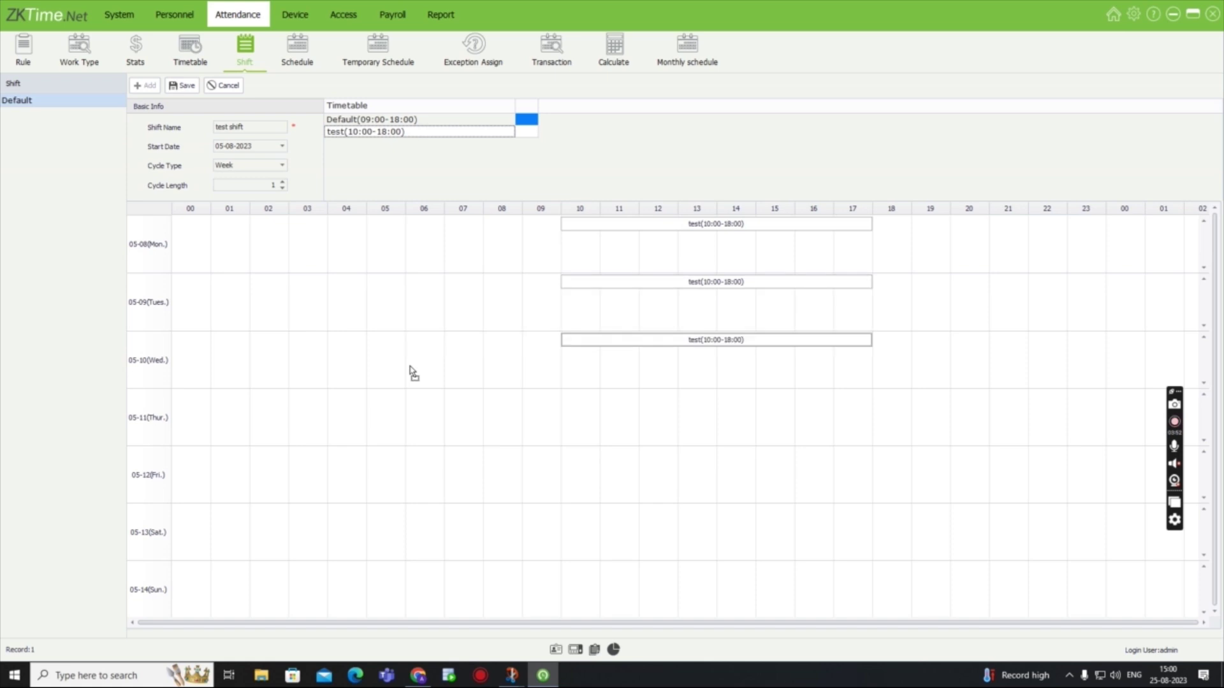
pyautogui.moveTo(408, 134); pyautogui.dragTo(418, 407)
pyautogui.moveTo(387, 136); pyautogui.dragTo(428, 498)
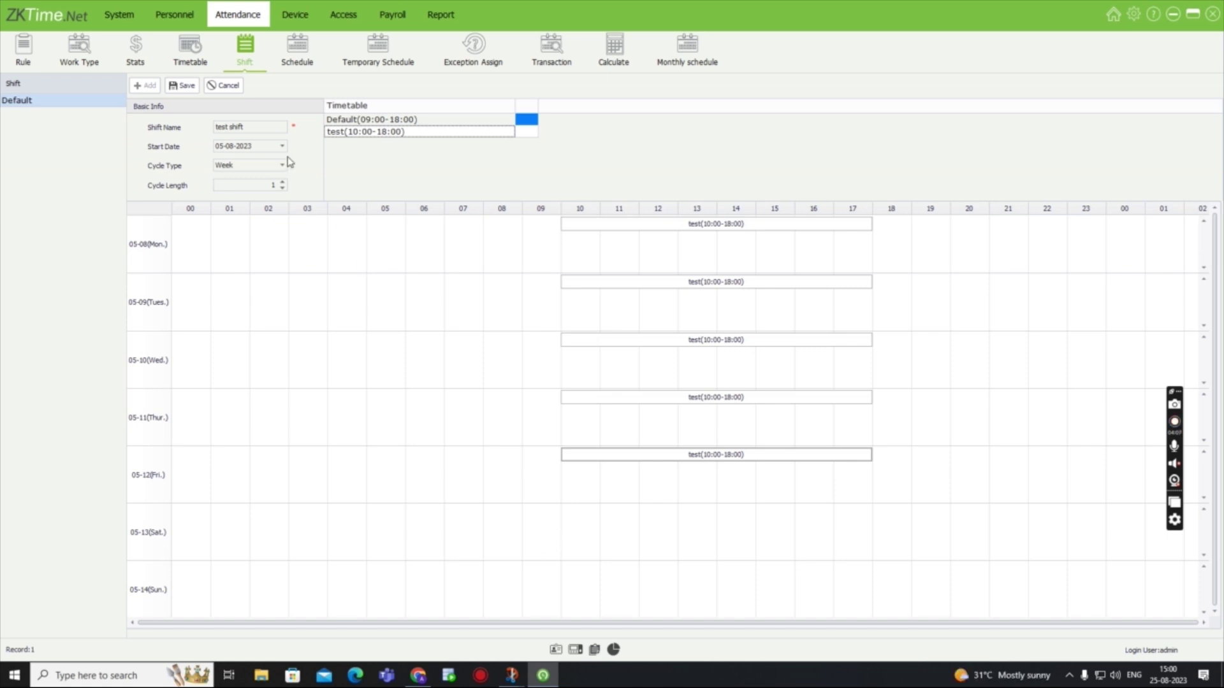
pyautogui.click(176, 91)
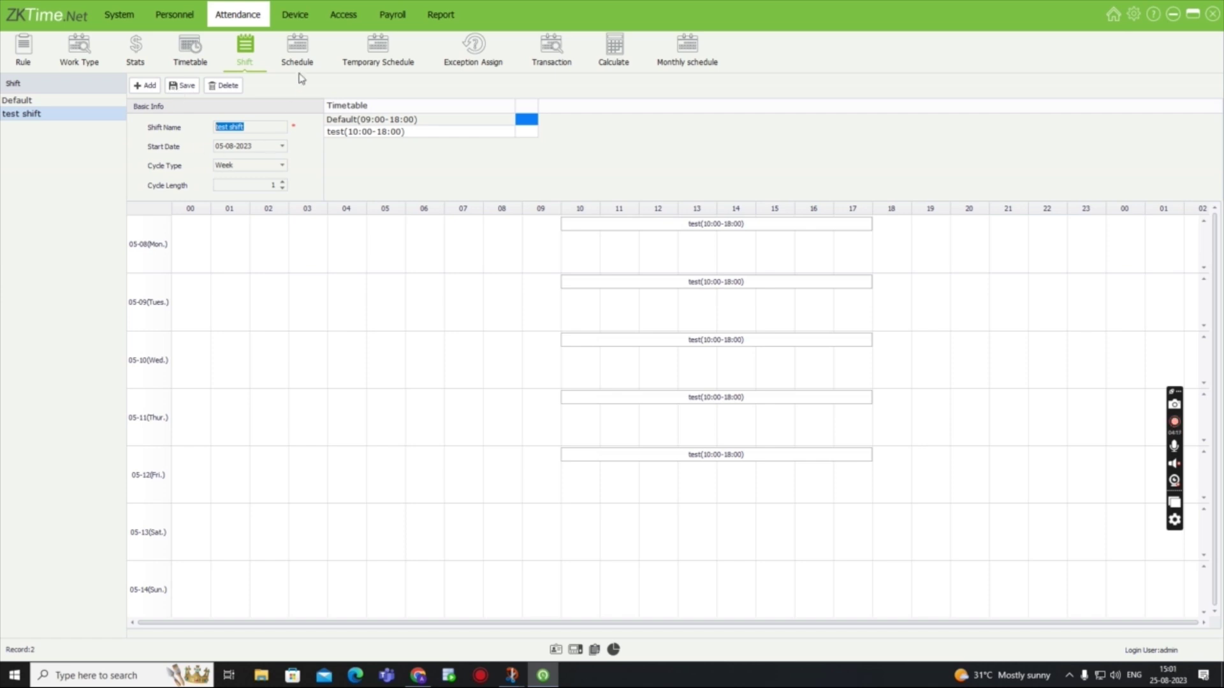
# - Review the schedule assignments of the Default shift, and those of the second employee in Department
pyautogui.click(296, 51)
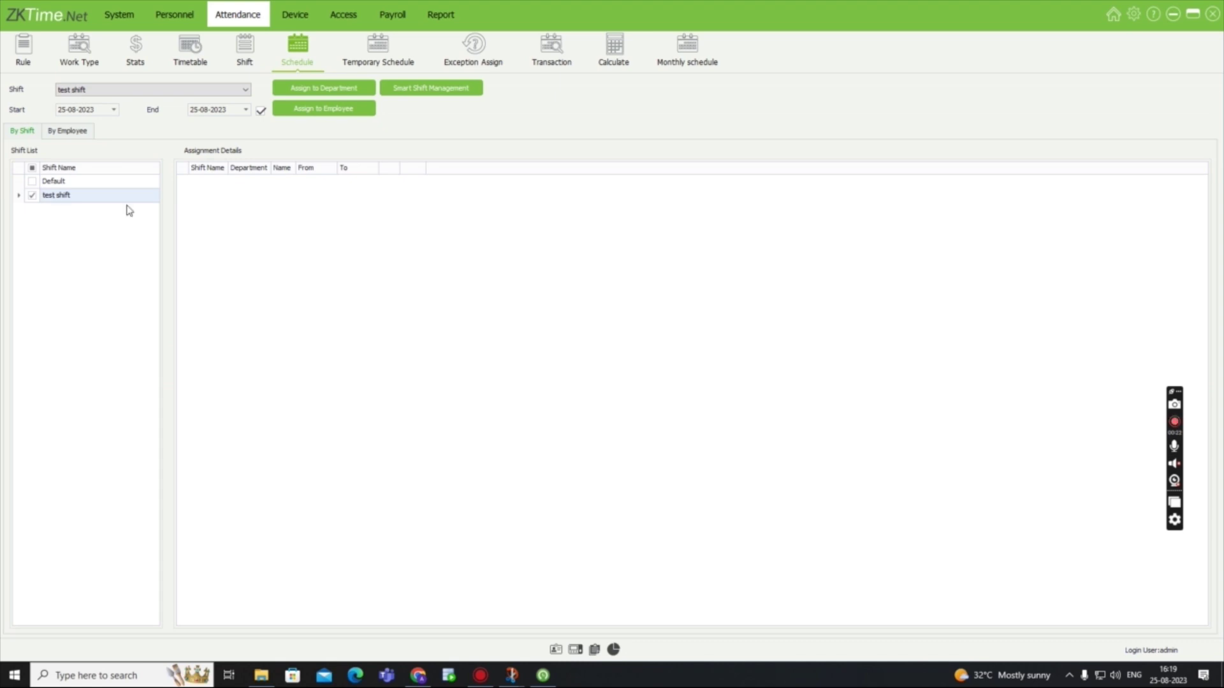
pyautogui.click(33, 195)
pyautogui.click(32, 183)
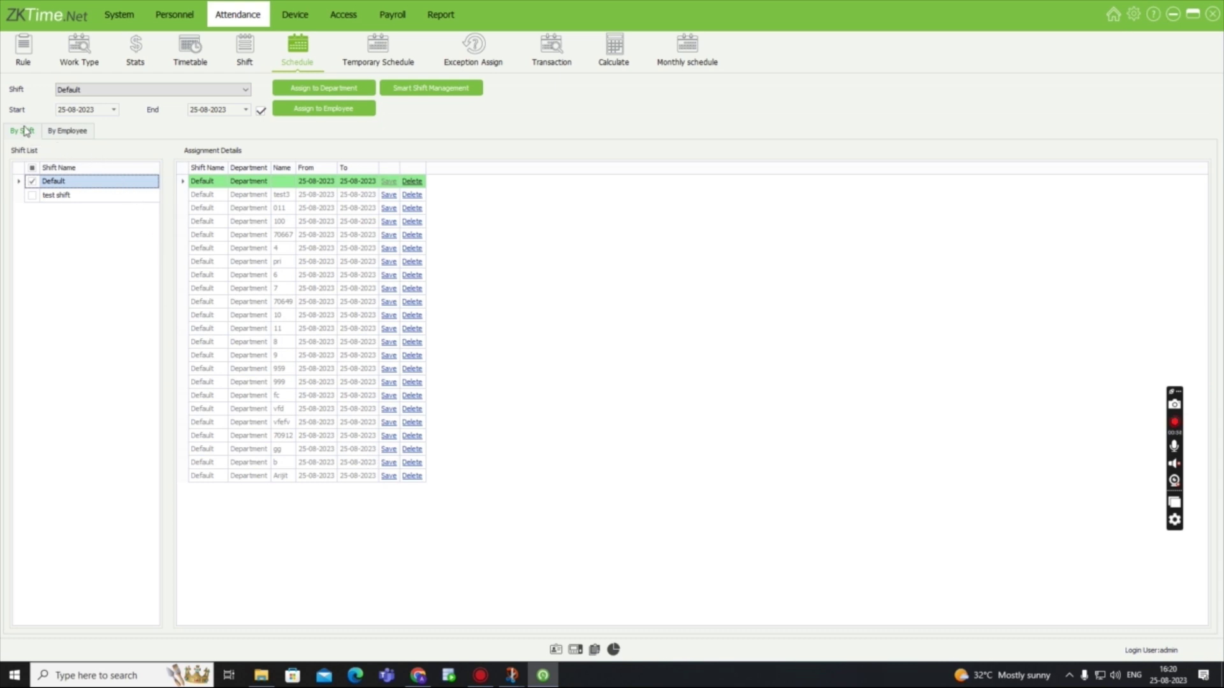
pyautogui.click(82, 132)
pyautogui.click(54, 209)
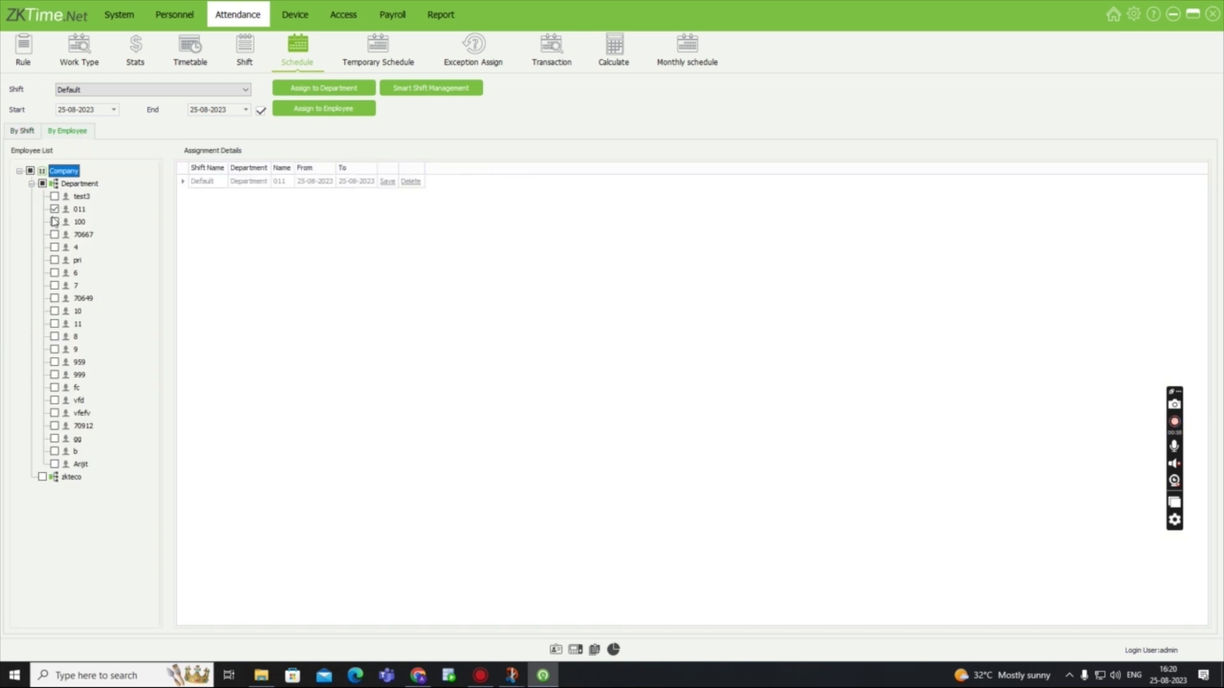
# - Choose test shift for the schedule assignment and set its start date to 31-08-2022
pyautogui.click(246, 90)
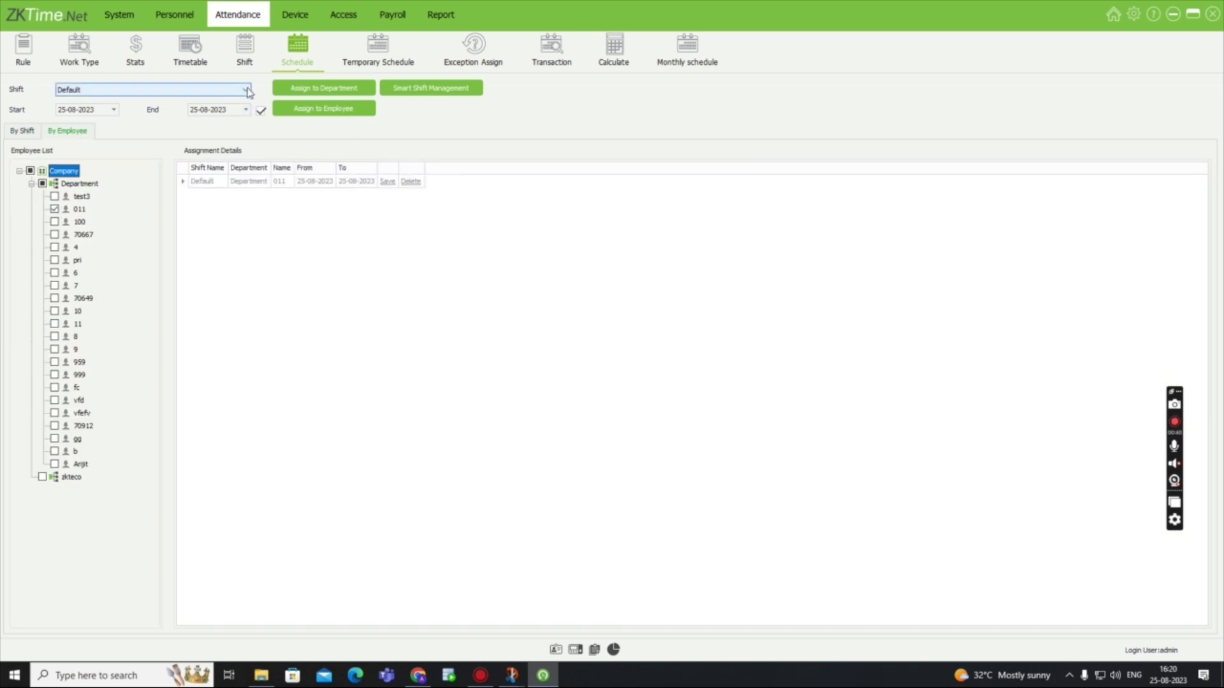
pyautogui.click(137, 110)
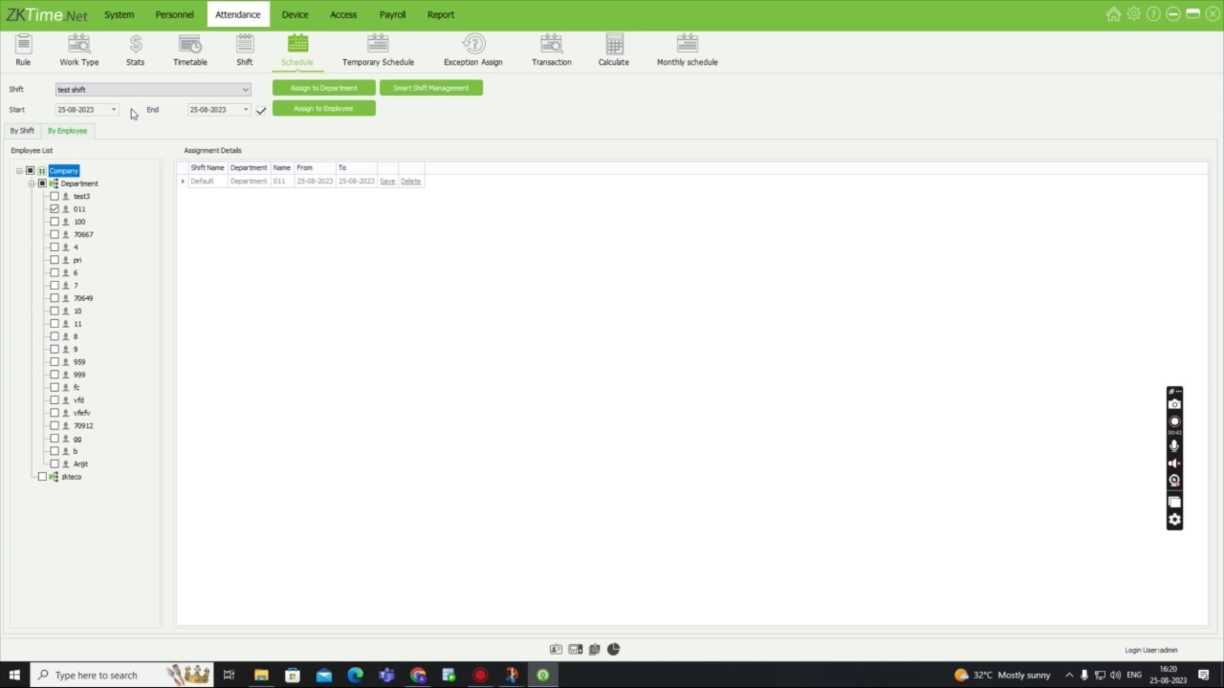
pyautogui.click(114, 110)
pyautogui.click(114, 110)
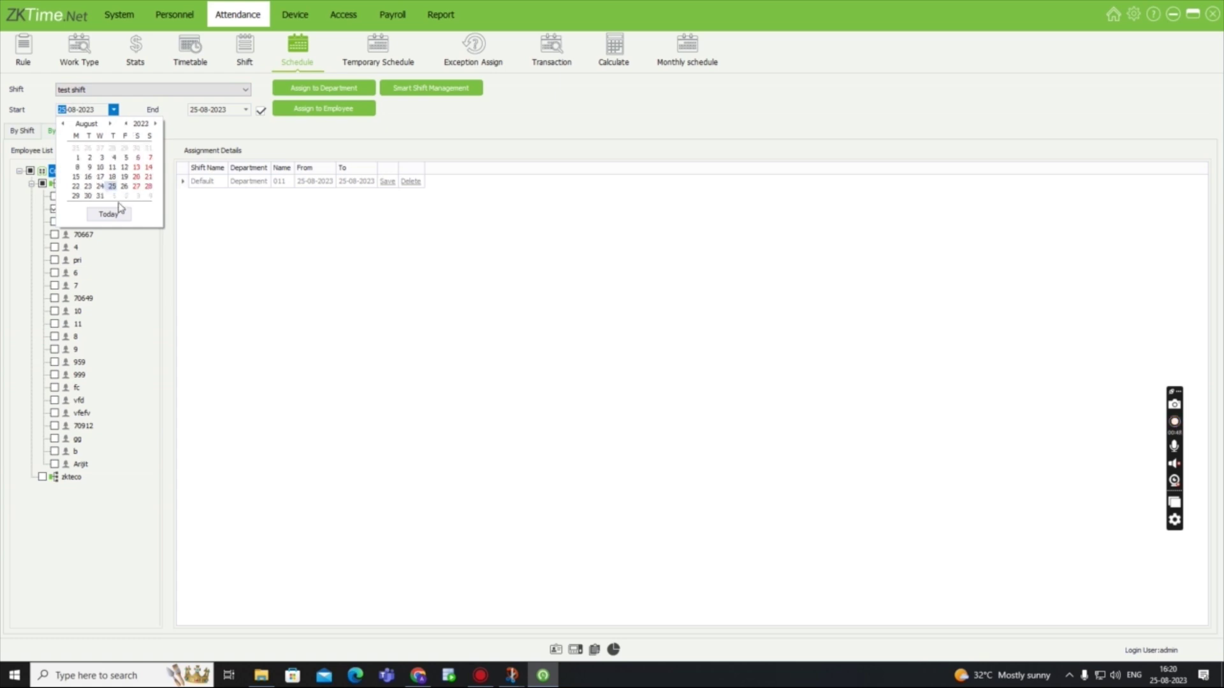
pyautogui.click(100, 196)
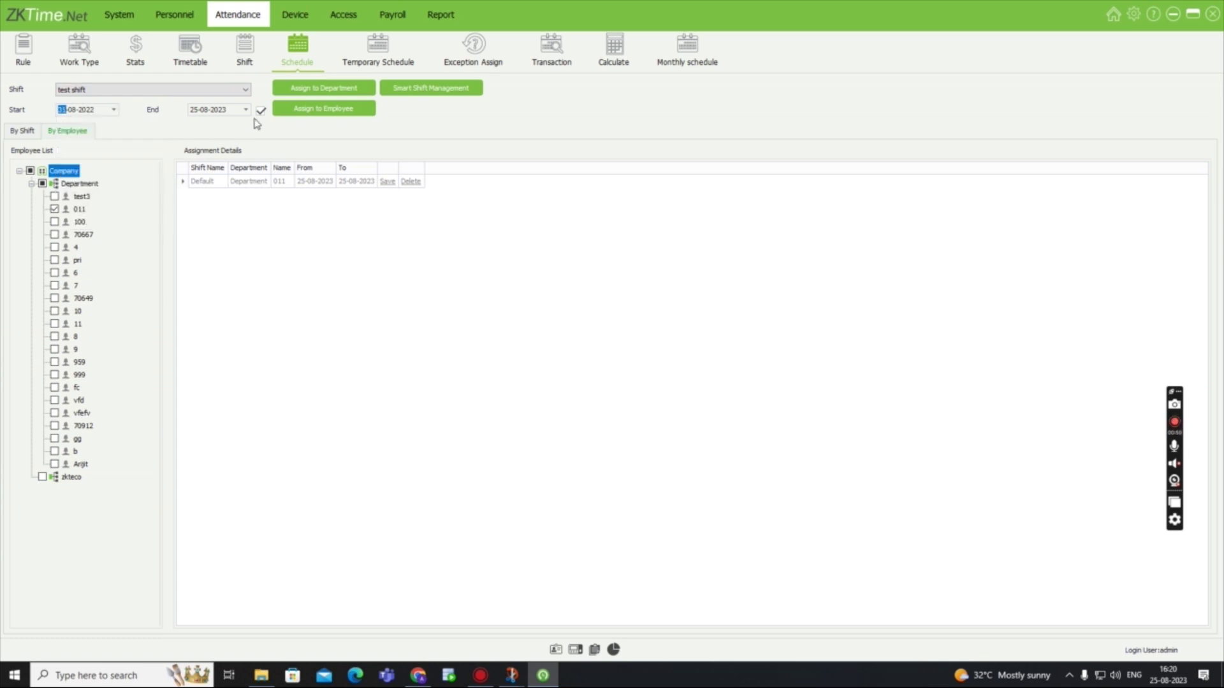
# - Set the assignment's end date to 31-08-2025 and assign test shift to all employees in Department
pyautogui.click(245, 110)
pyautogui.click(287, 124)
pyautogui.click(287, 124)
pyautogui.click(280, 188)
pyautogui.click(325, 97)
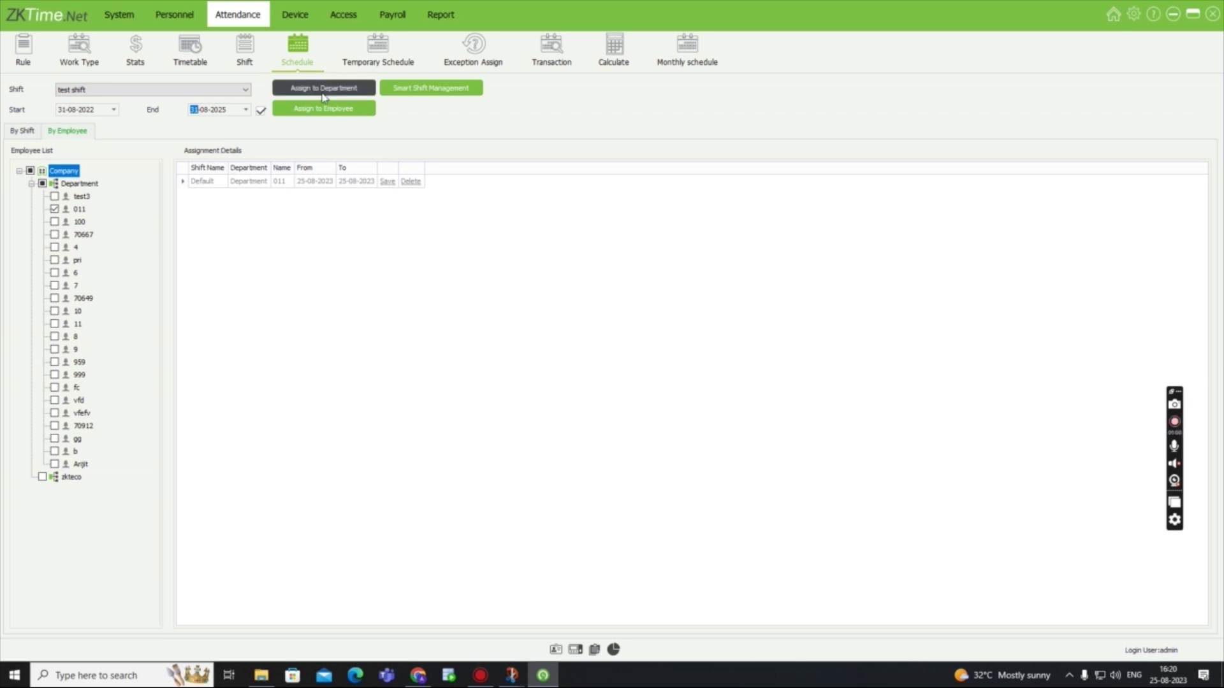
pyautogui.click(322, 110)
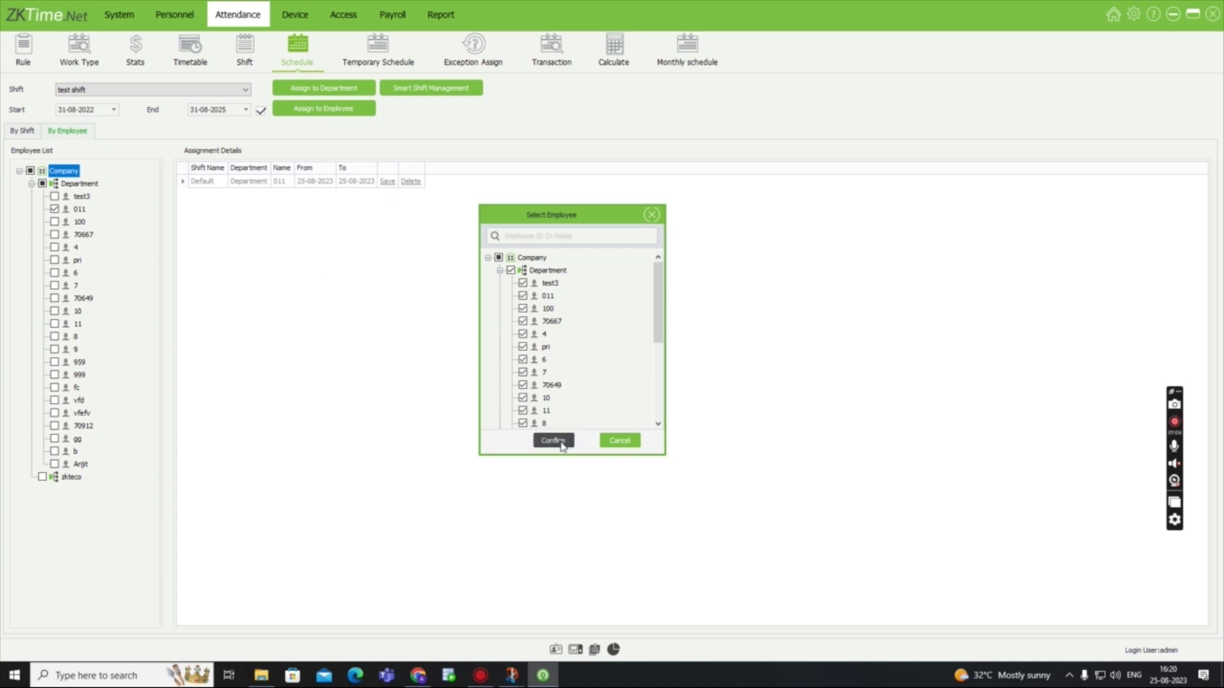
pyautogui.click(553, 441)
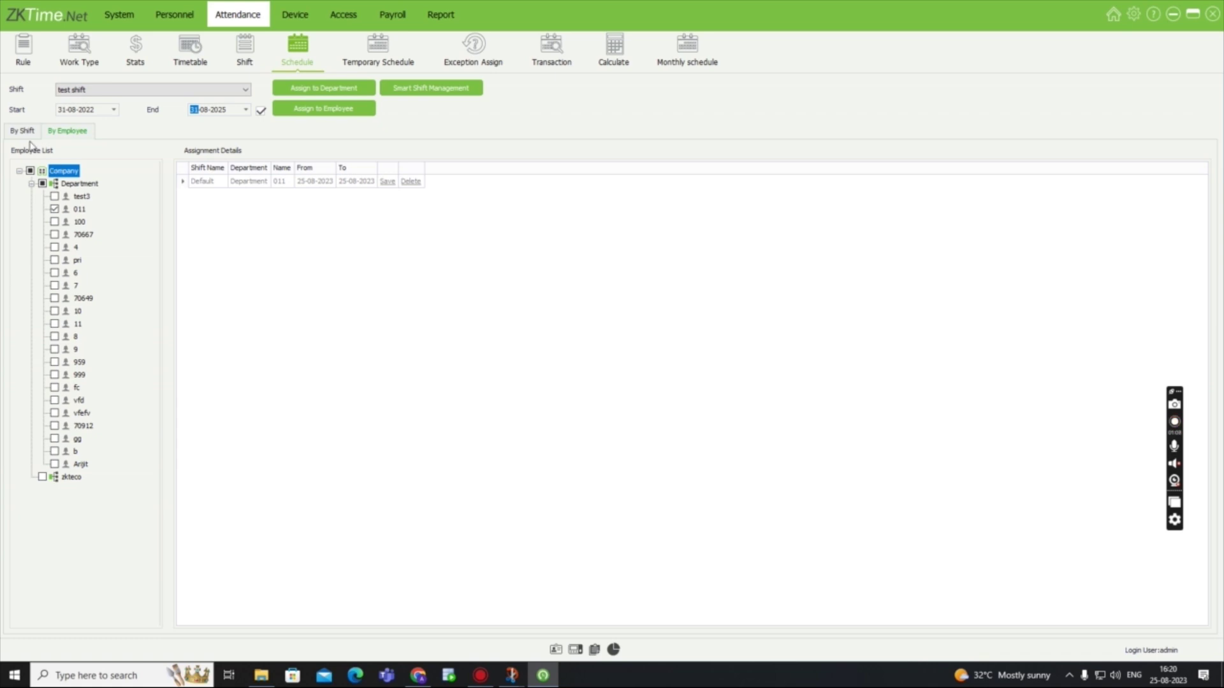
# - Check the assignment details by shift, showing only test shift
pyautogui.click(30, 133)
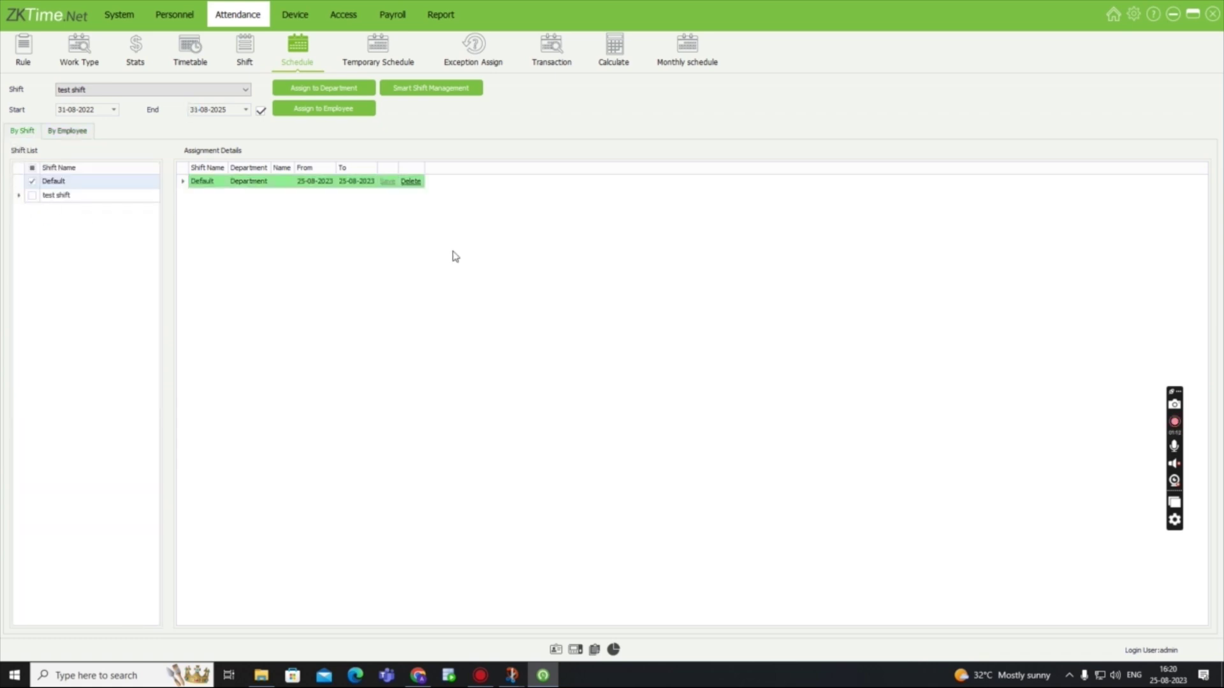
pyautogui.click(32, 182)
pyautogui.click(32, 195)
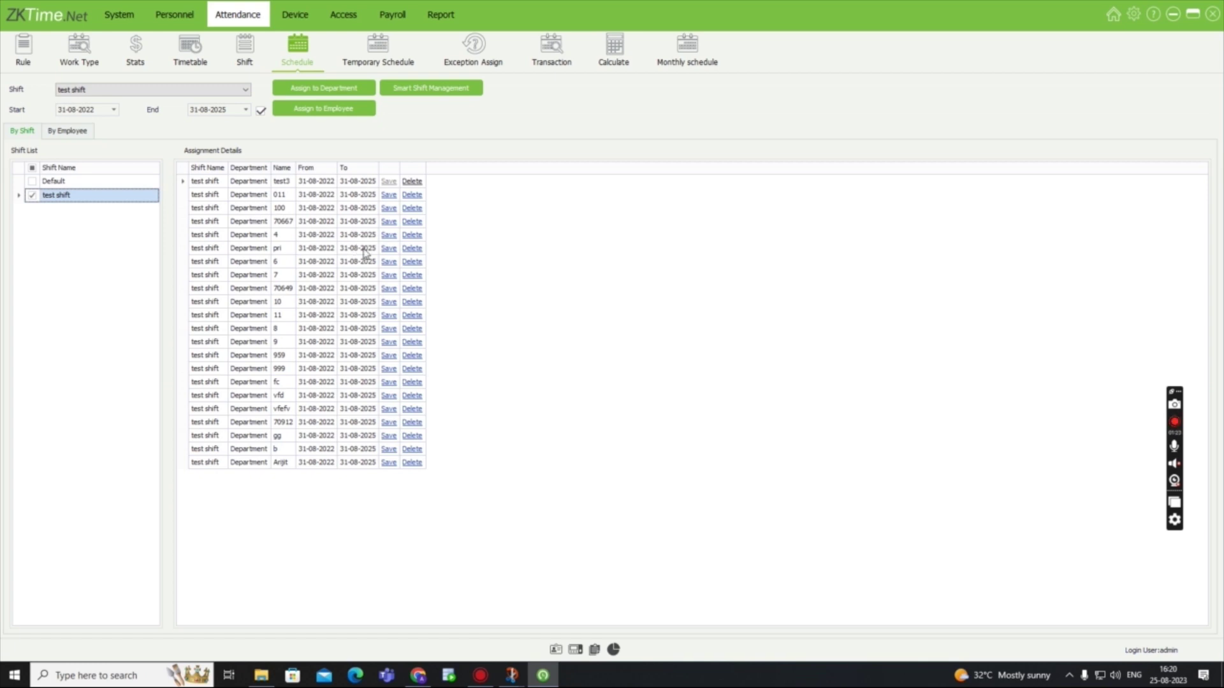
# - Try swapping the Default shift for test shift for Department's fourth employee in Smart Shift Management, closing it without saving
pyautogui.click(416, 95)
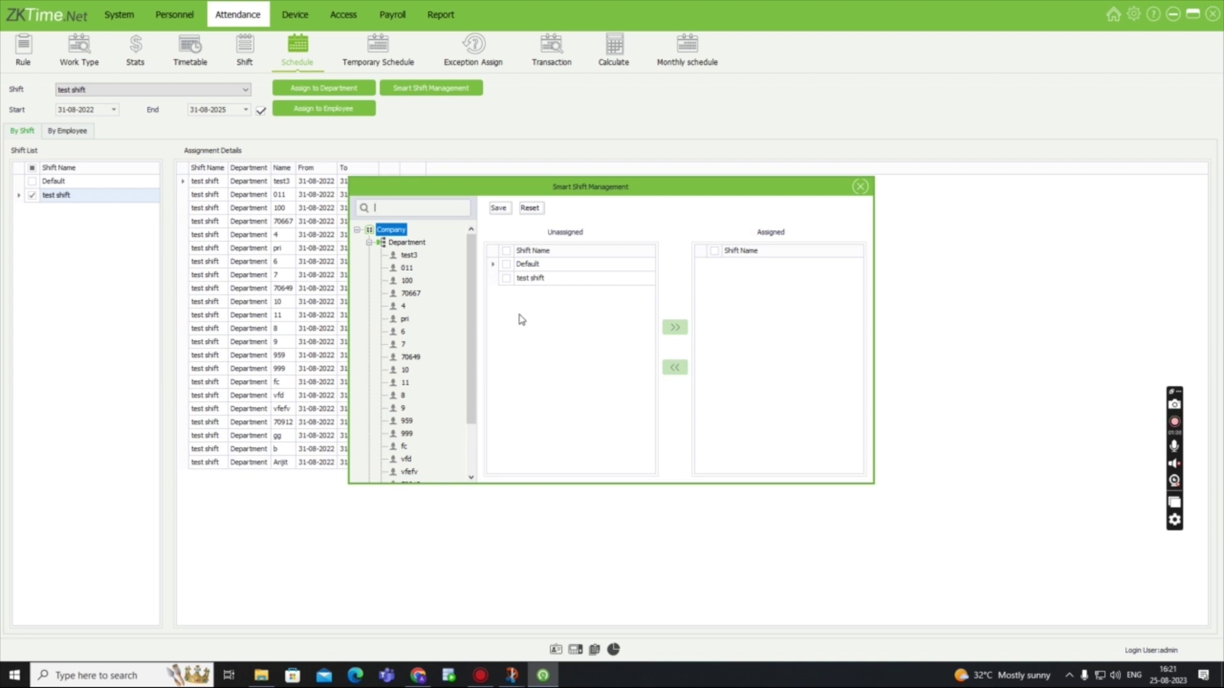
pyautogui.click(411, 293)
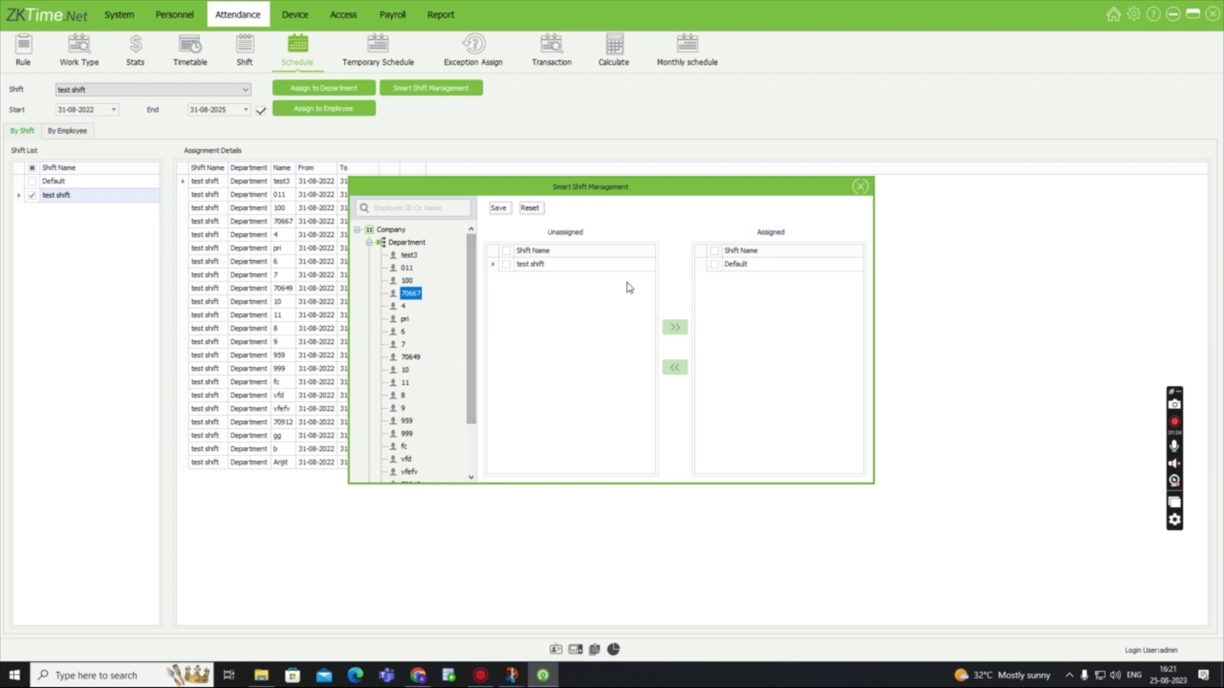
pyautogui.click(505, 264)
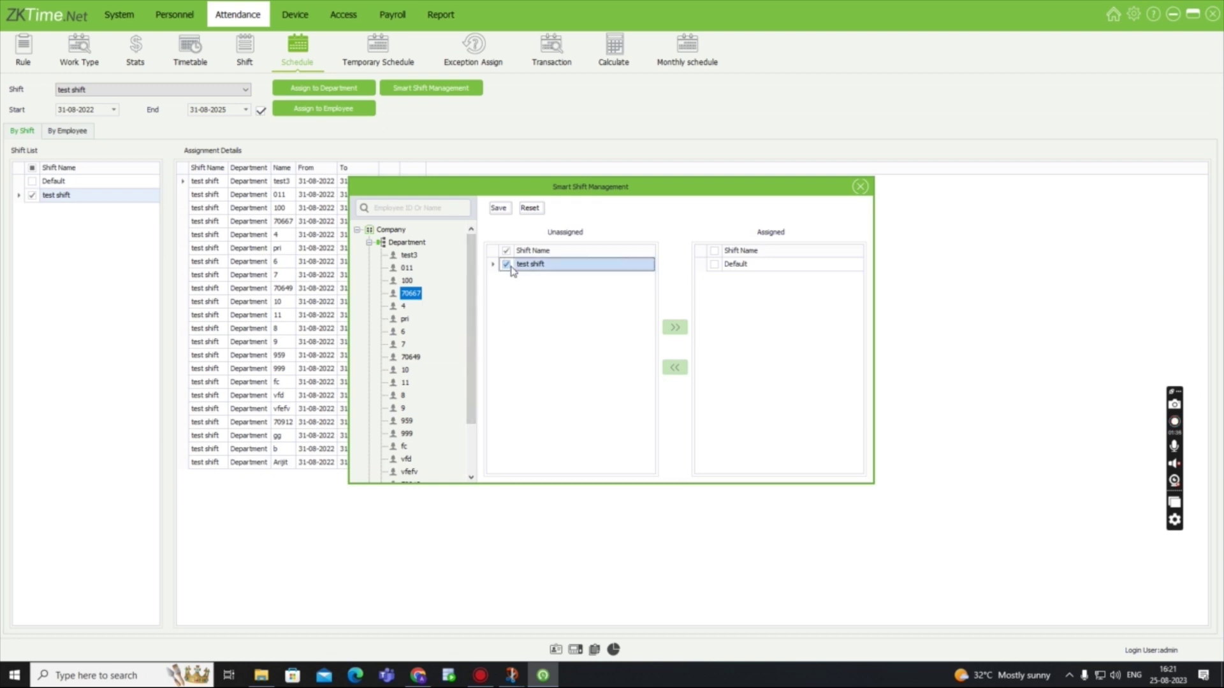
pyautogui.click(674, 327)
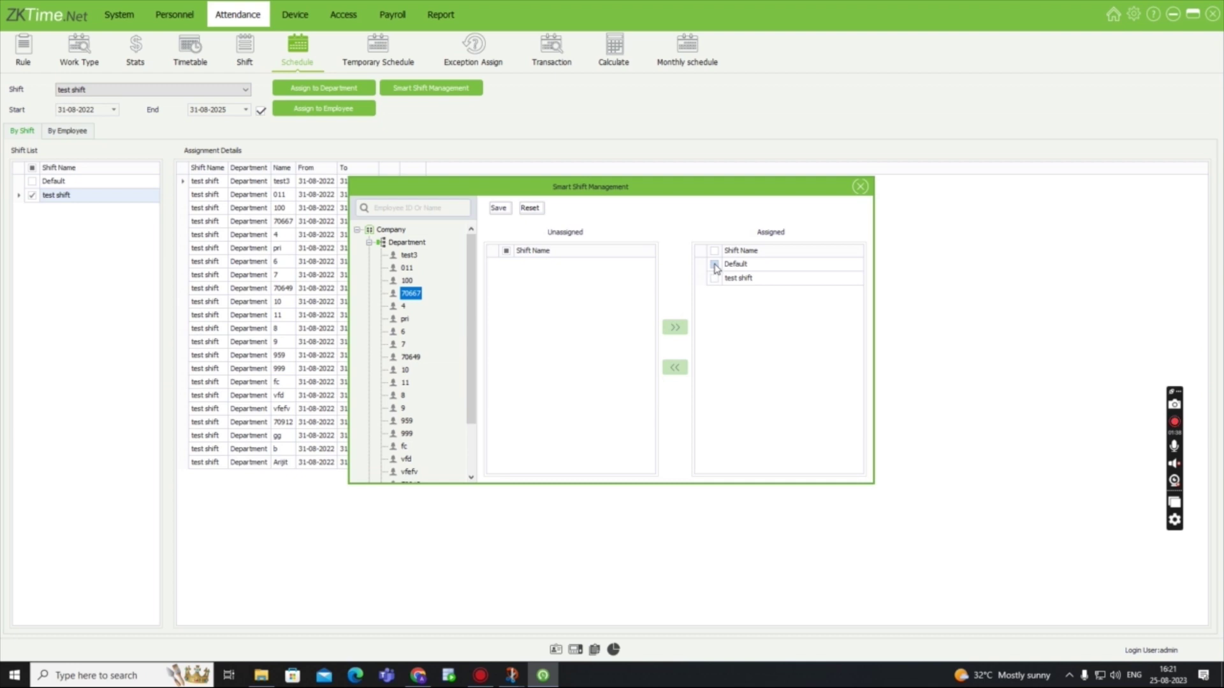
pyautogui.click(714, 264)
pyautogui.click(675, 367)
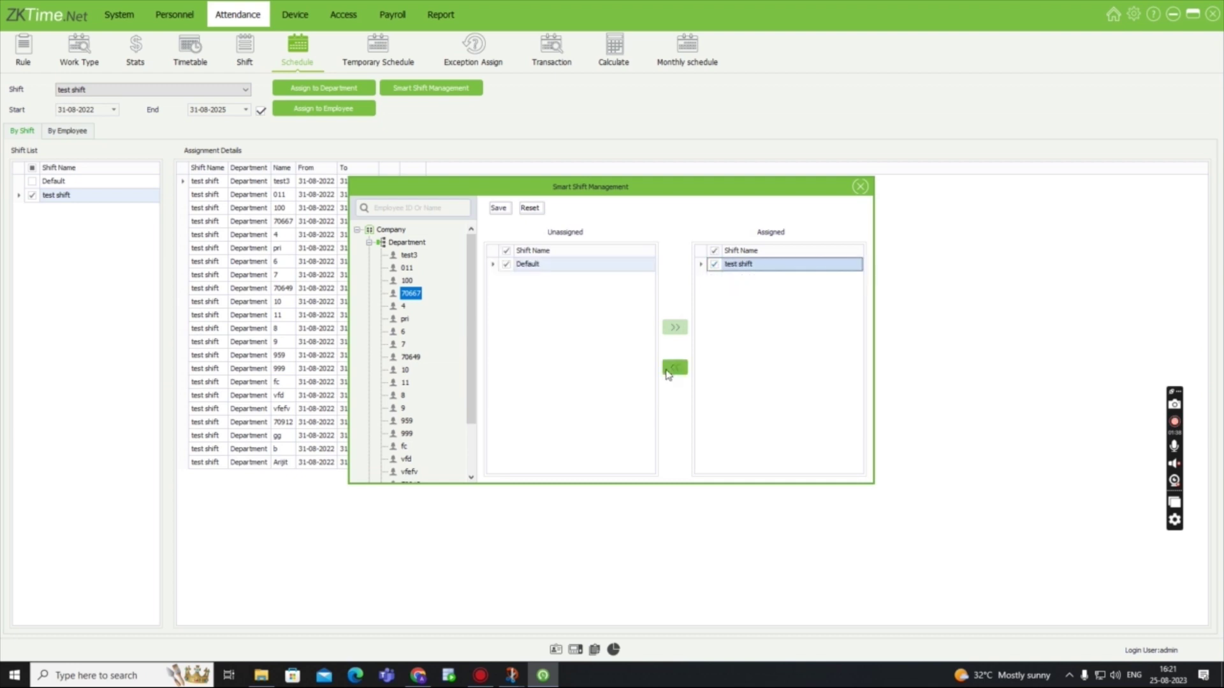
pyautogui.click(860, 186)
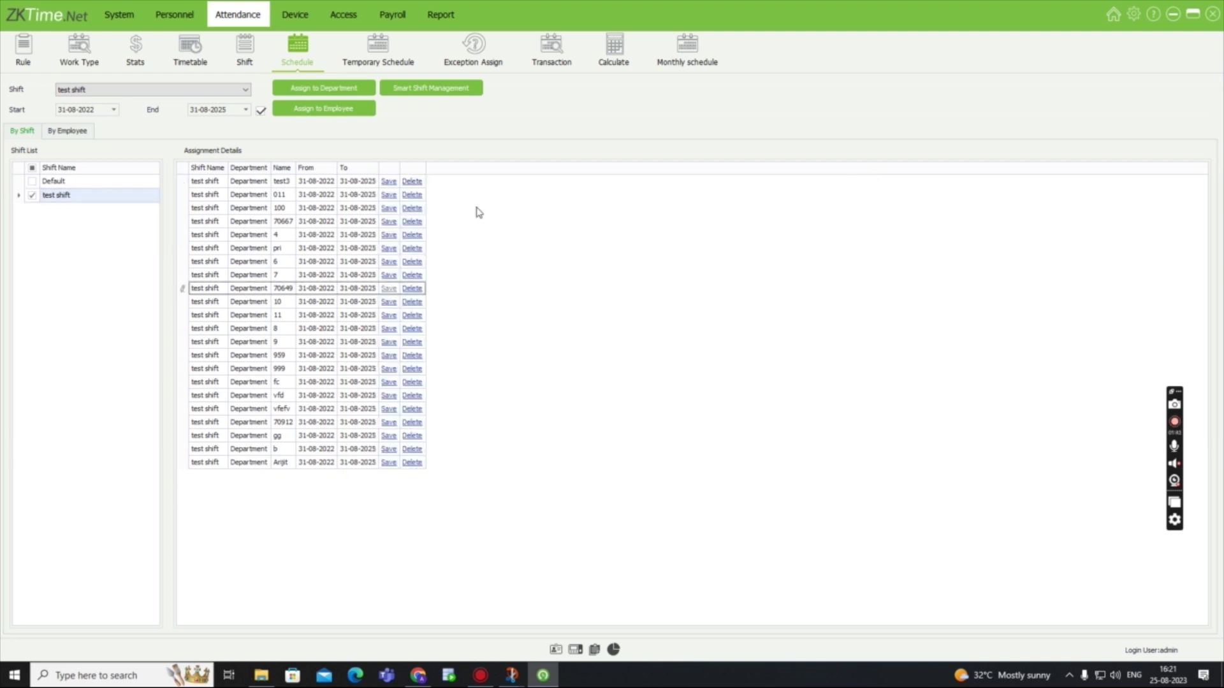
# - Assign Department's last employee a temporary schedule on 19 August 2023 with work type OT1 and timetable test(10:00-18:00)
pyautogui.click(392, 49)
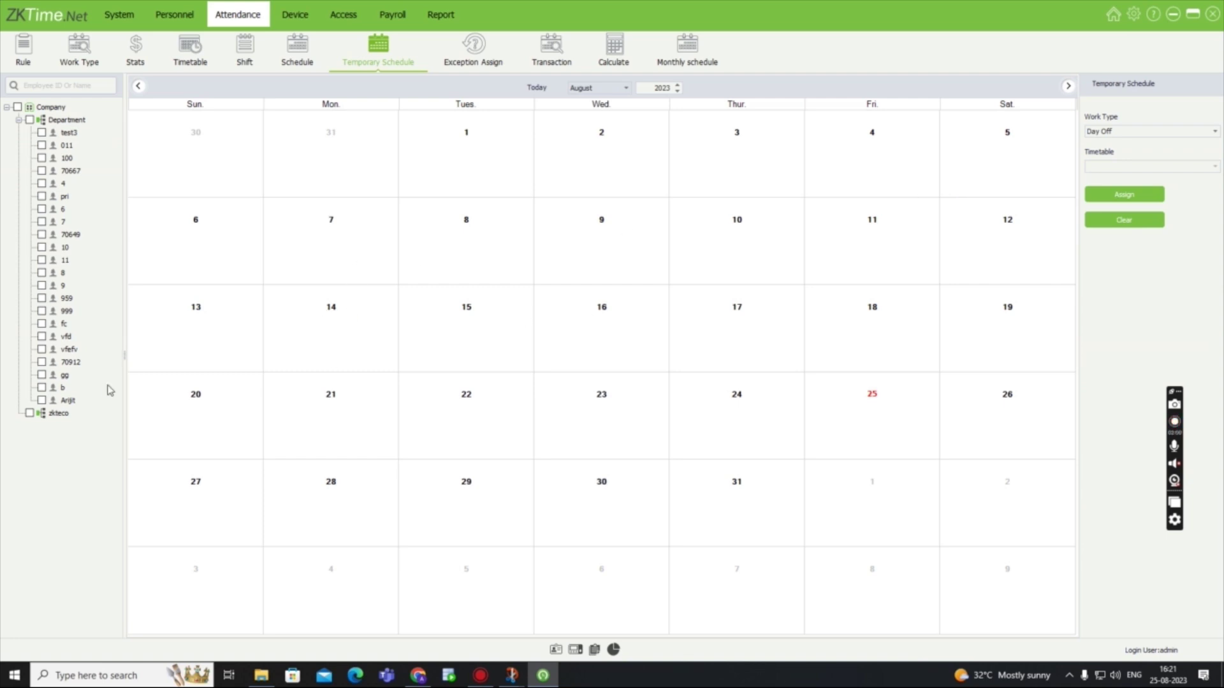
pyautogui.click(41, 400)
pyautogui.click(1170, 132)
pyautogui.click(1115, 173)
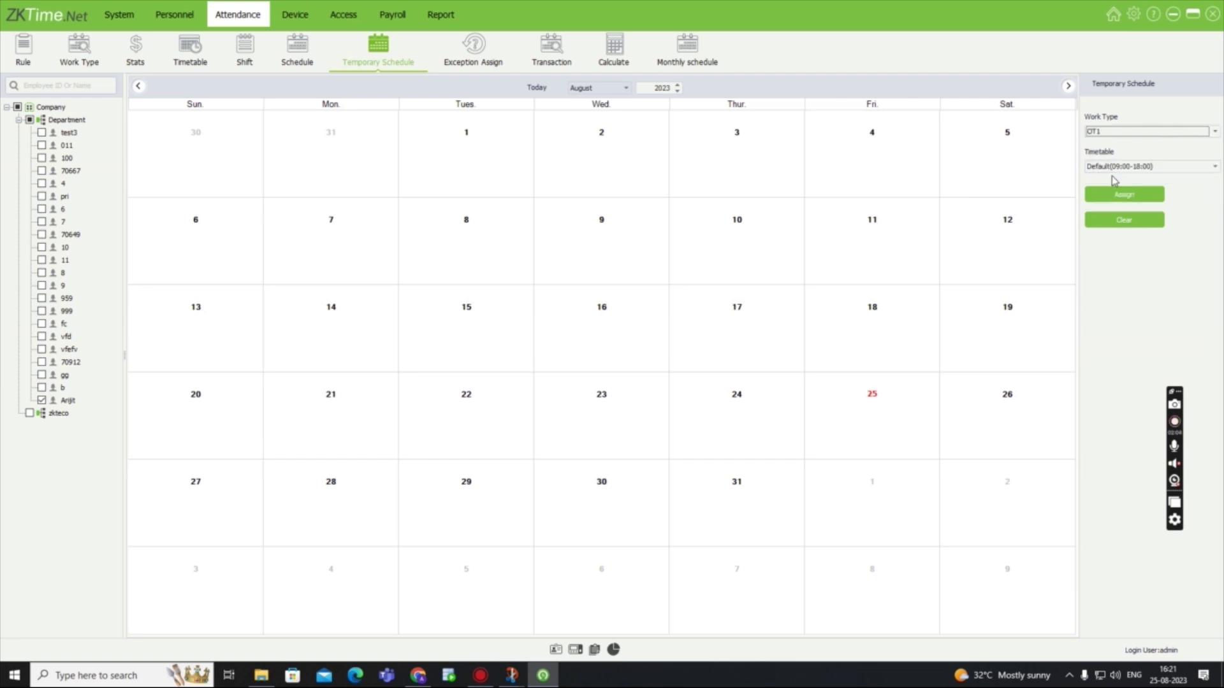
pyautogui.click(1215, 166)
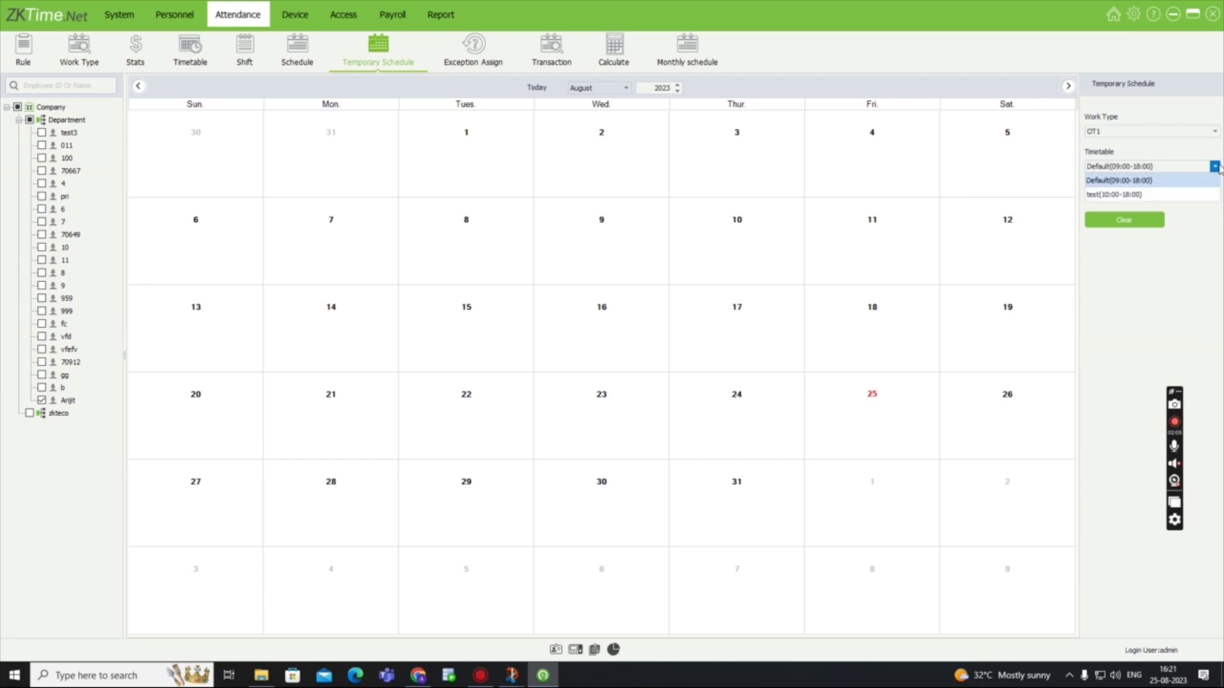
pyautogui.click(1102, 198)
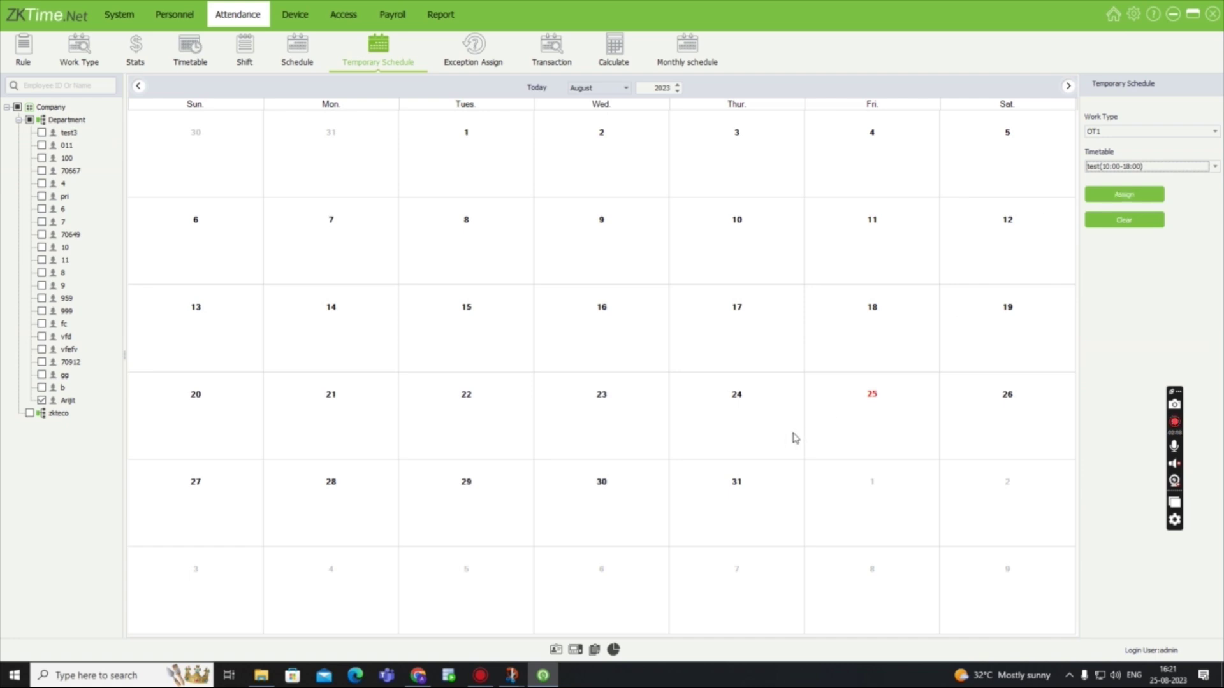
pyautogui.click(1027, 326)
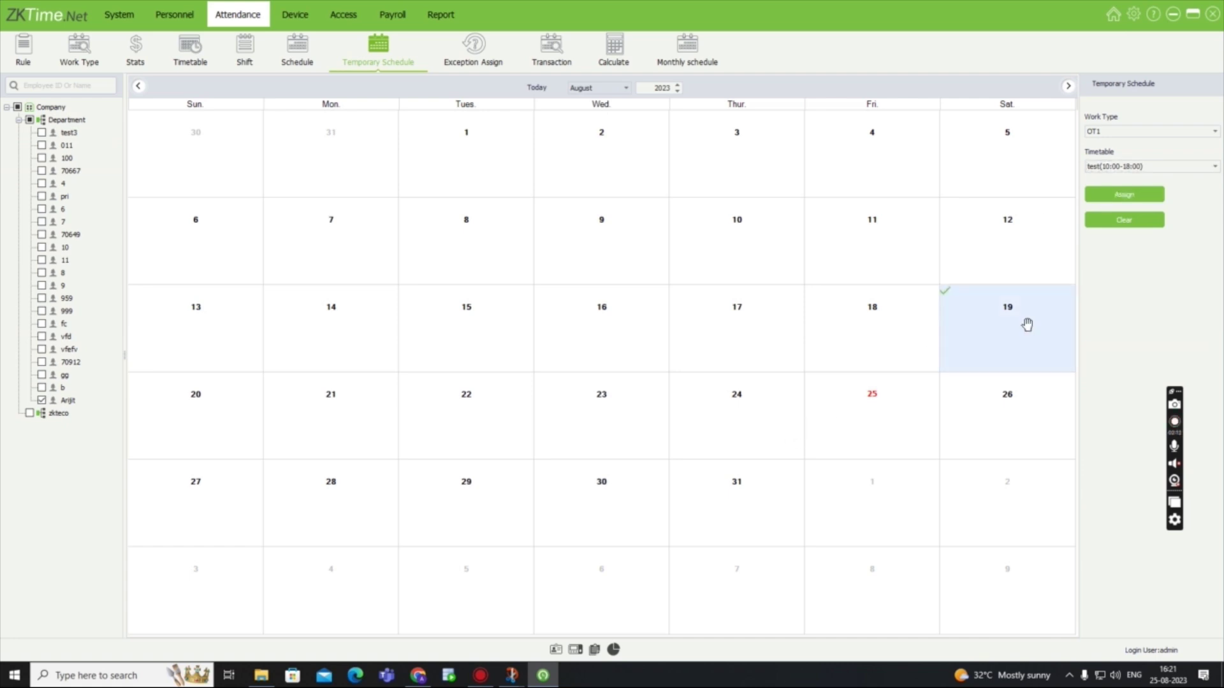
pyautogui.click(1139, 196)
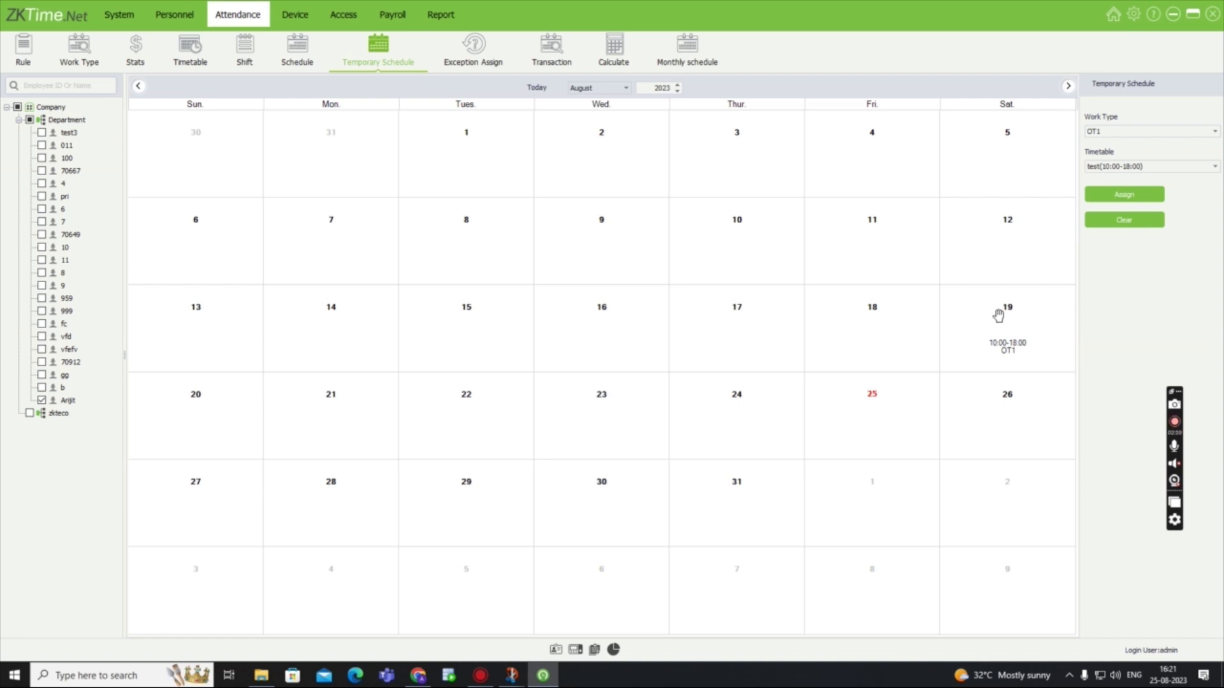
# - Assign Department's last employee a Sick Leave exception for the total shift day on 31 August 2023, using the Default shift
pyautogui.click(472, 45)
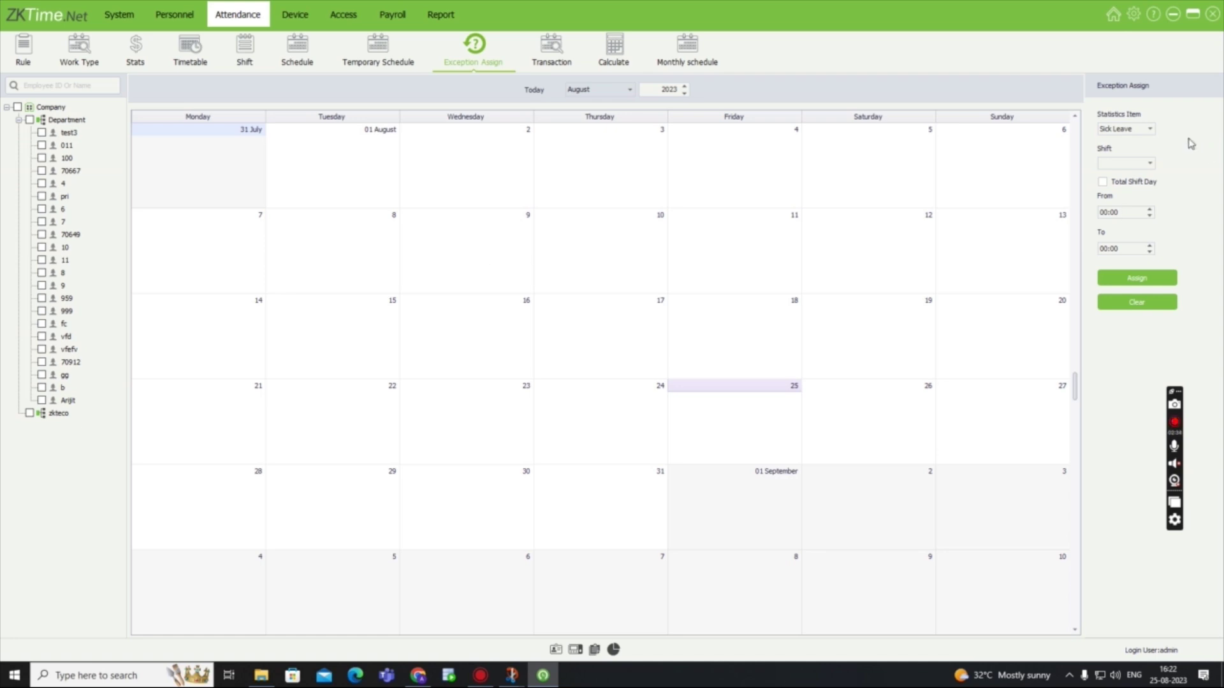
pyautogui.click(1149, 129)
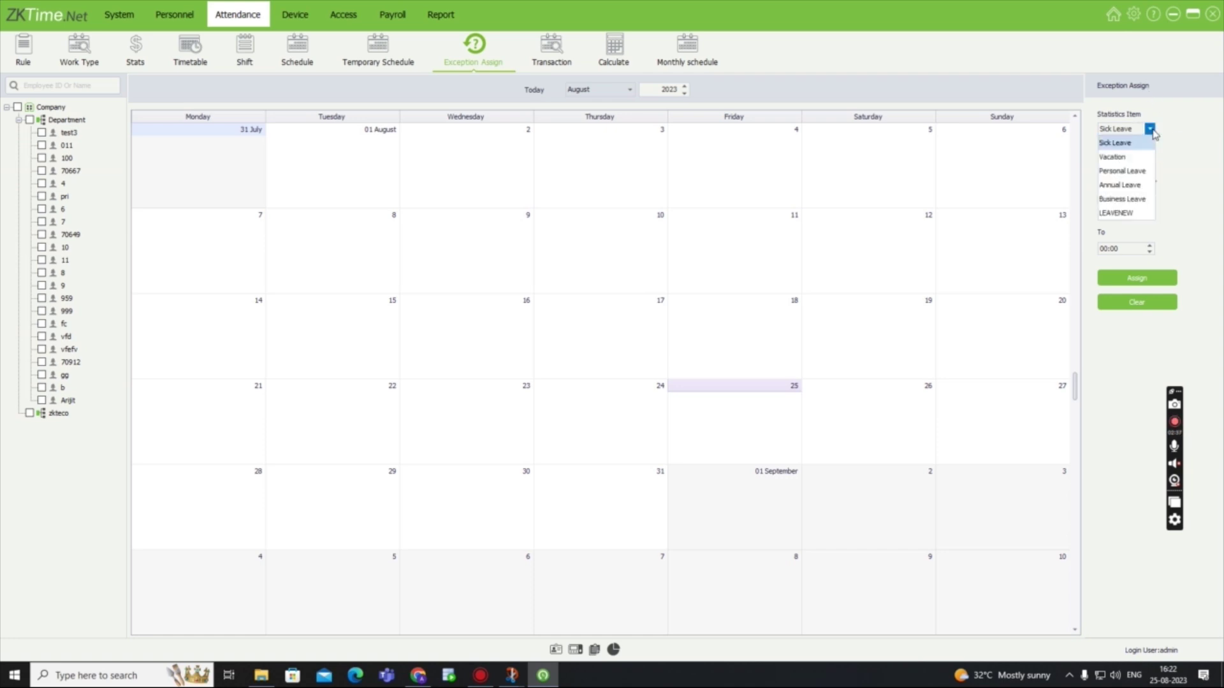
pyautogui.click(1120, 144)
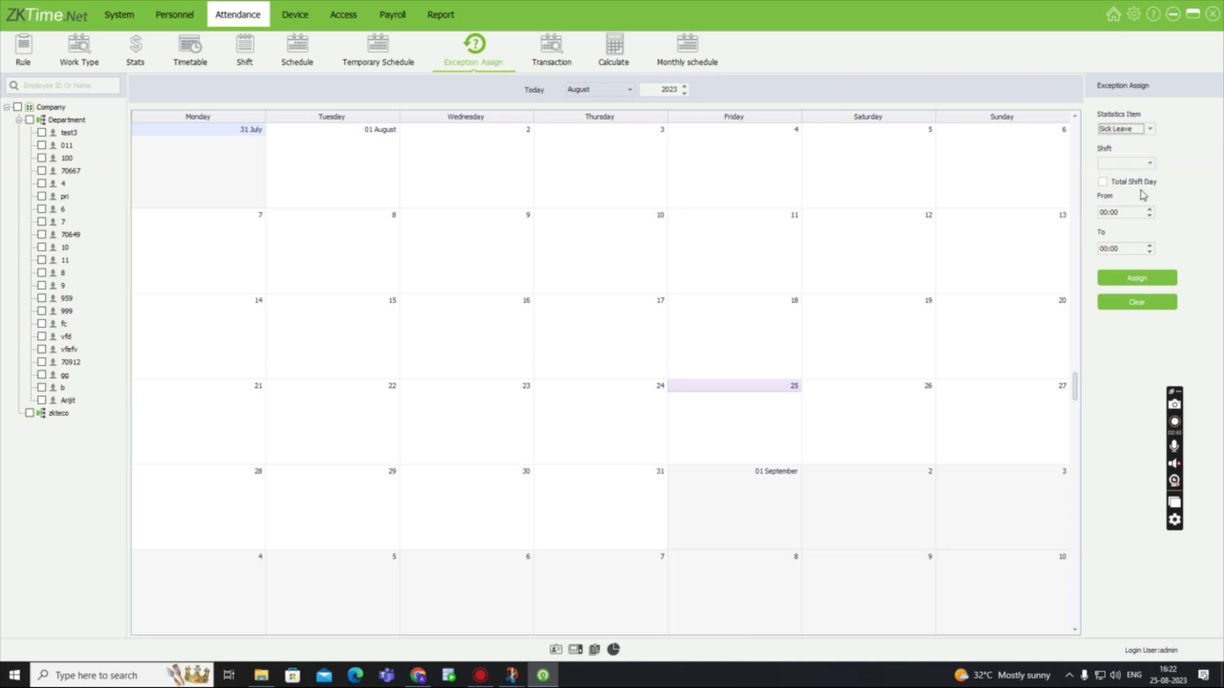
pyautogui.click(1103, 183)
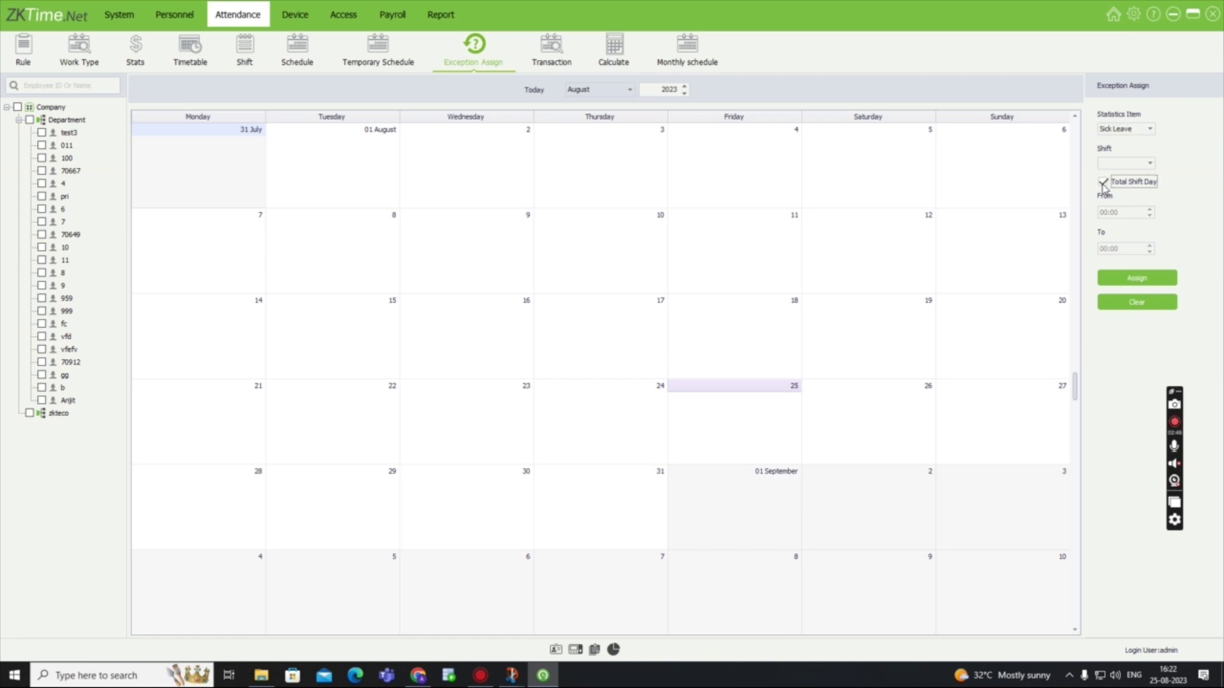
pyautogui.click(1103, 184)
pyautogui.click(1103, 184)
pyautogui.click(41, 401)
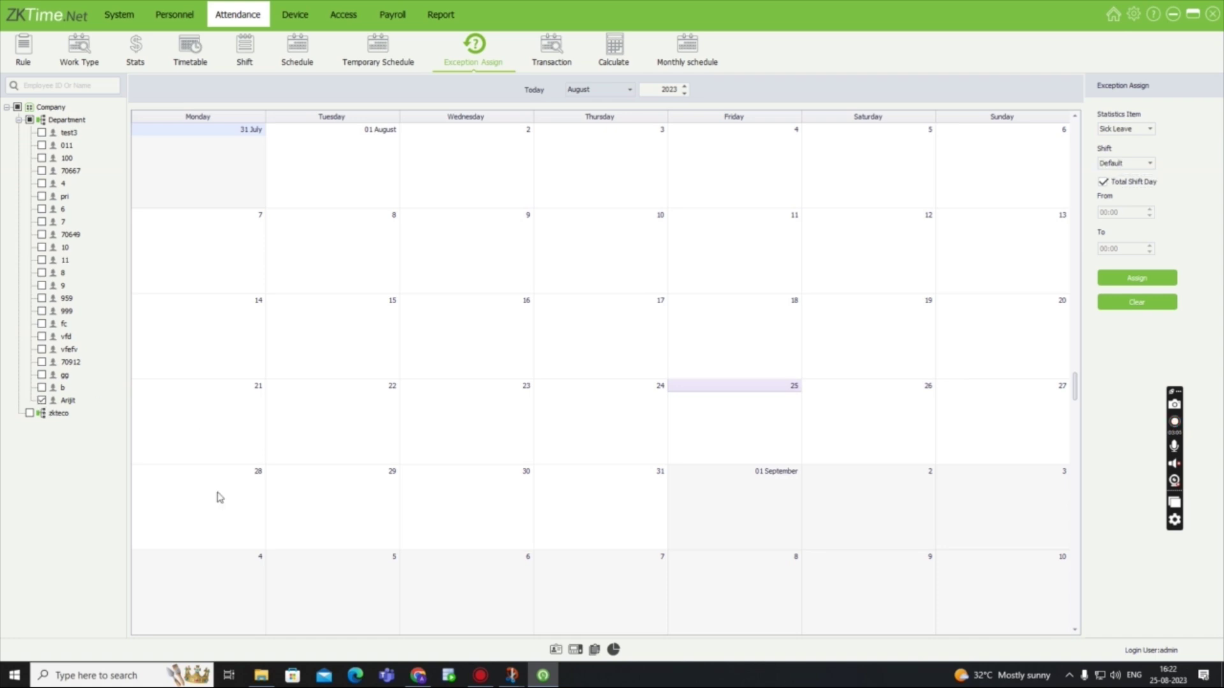
pyautogui.click(597, 505)
pyautogui.click(1151, 280)
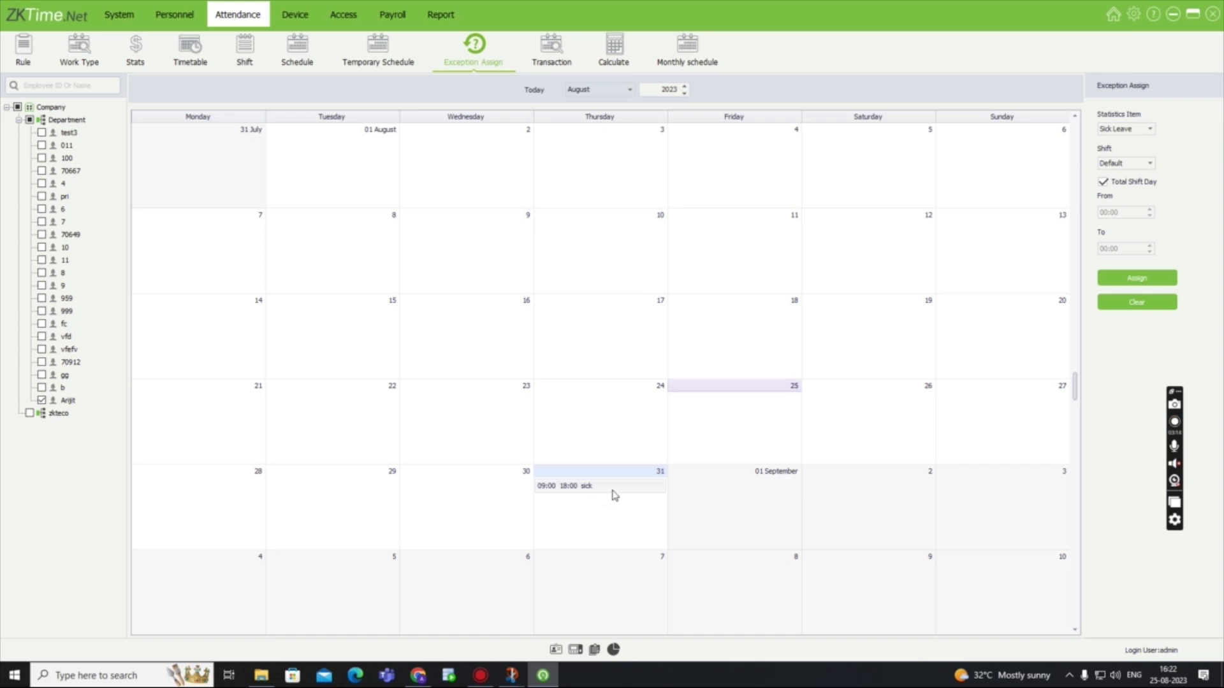
# - Search Department's punch transactions from 08-19-2023 to 08-25-2023 and look at the transaction import and export options
pyautogui.click(545, 57)
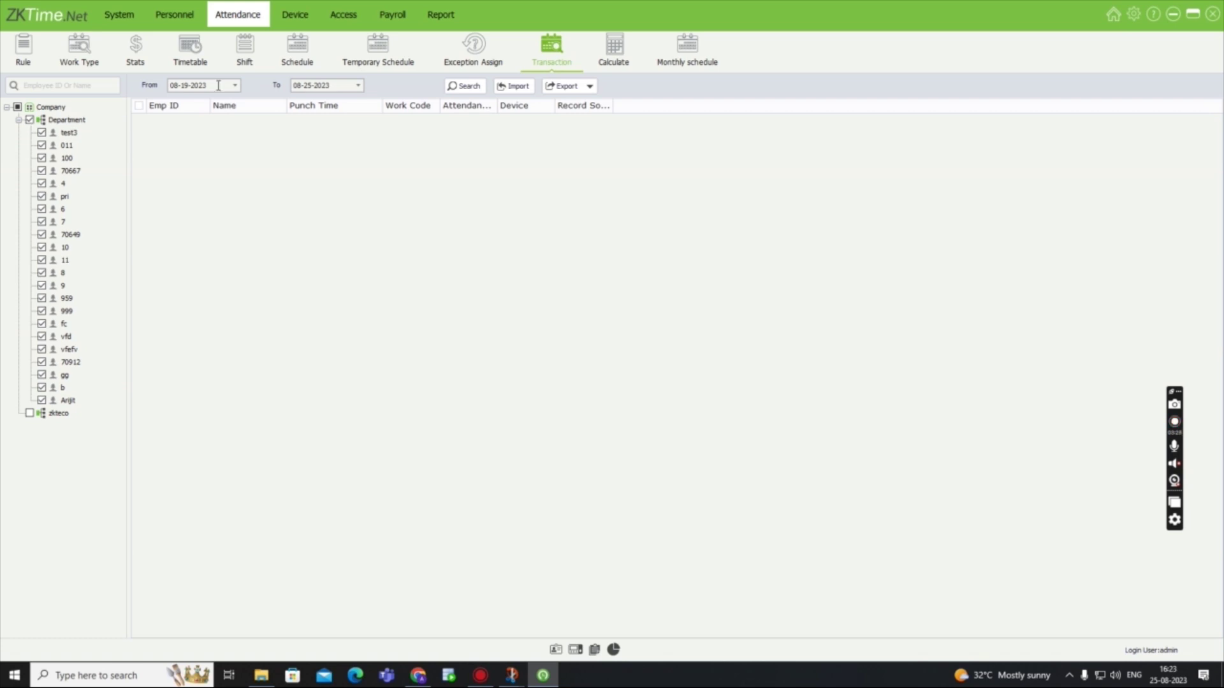
pyautogui.click(460, 89)
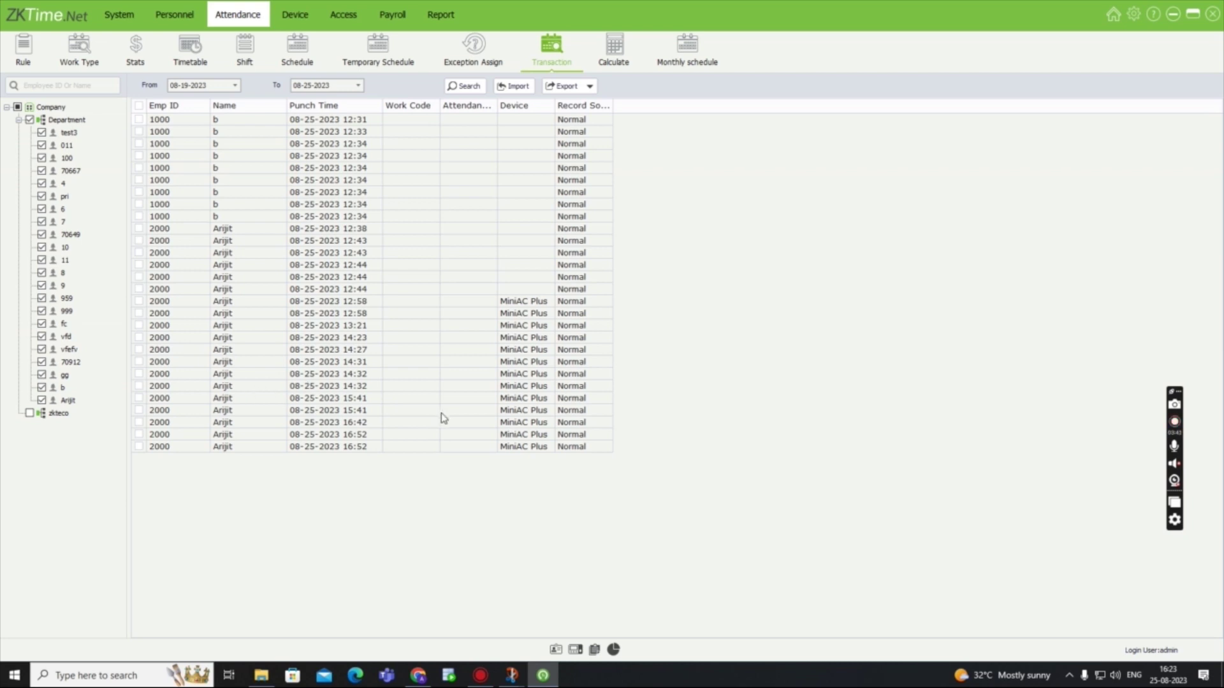
pyautogui.click(527, 91)
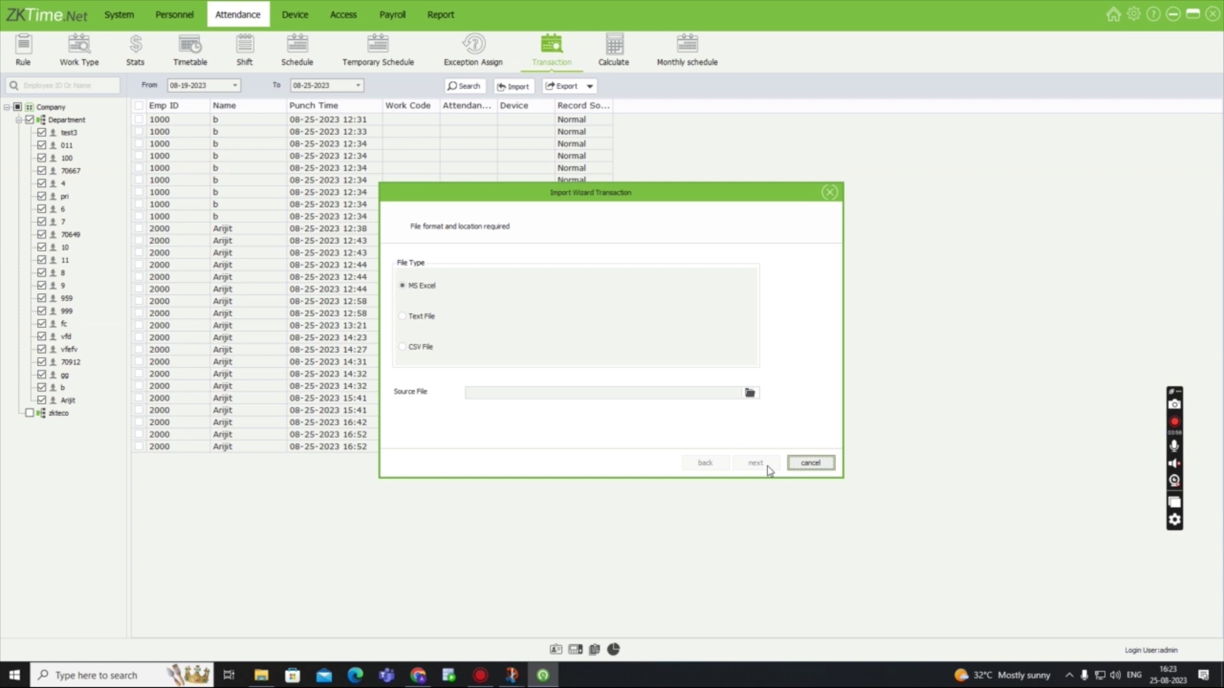
pyautogui.click(829, 192)
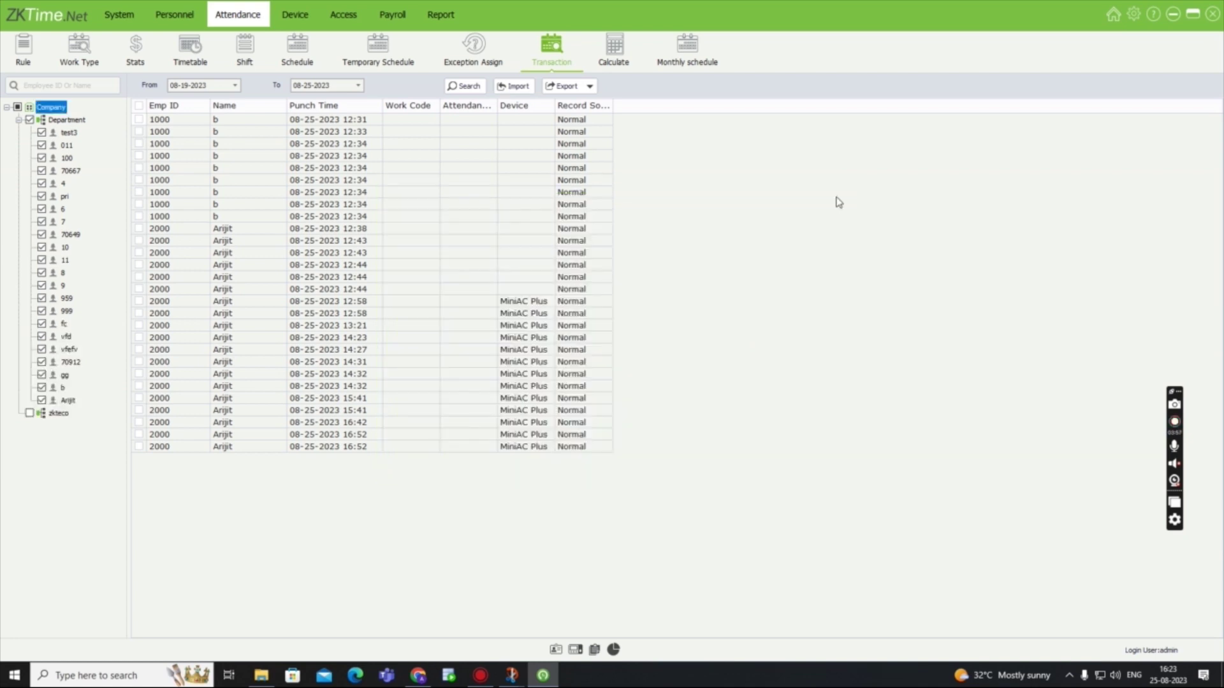
pyautogui.click(567, 89)
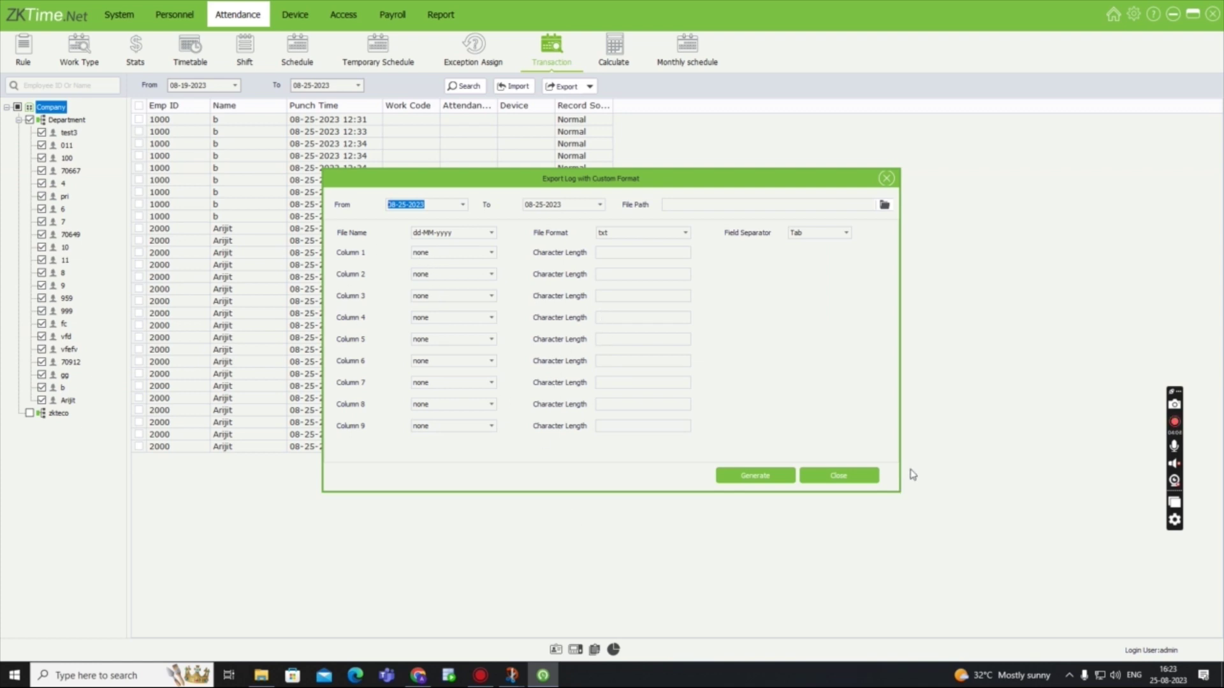
pyautogui.click(886, 179)
pyautogui.click(724, 197)
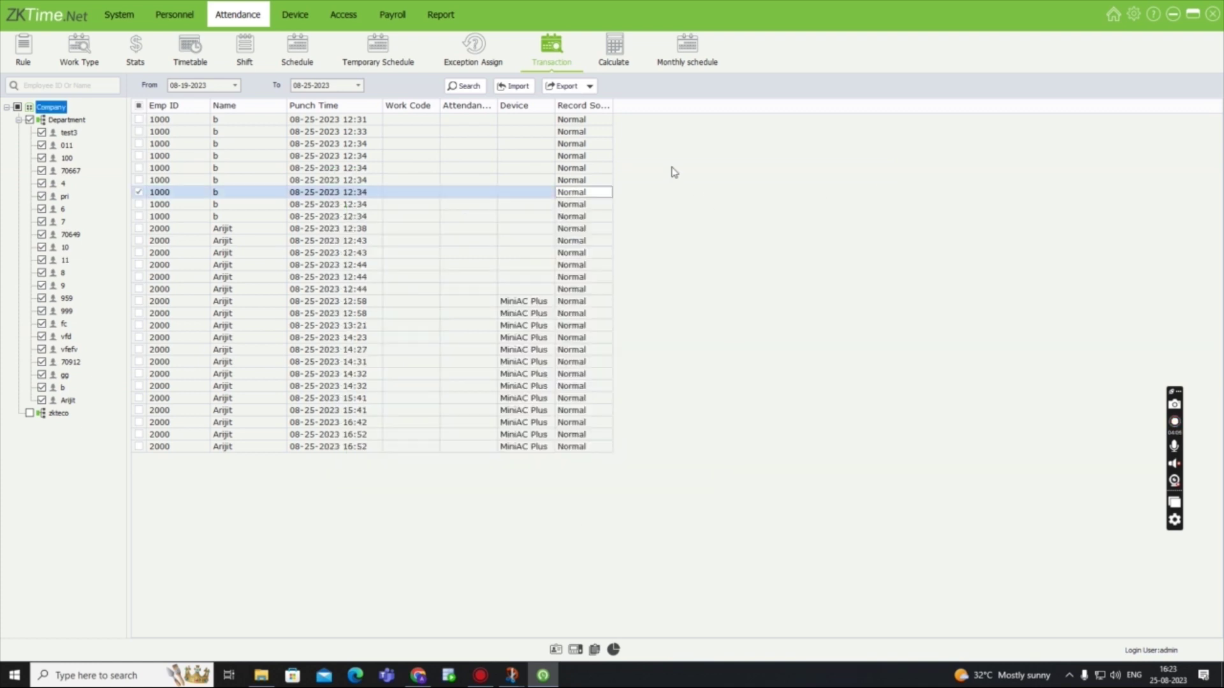
# - Calculate attendance for all Department employees from 08-19-2023 to 08-25-2023 and review the daily results
pyautogui.click(615, 45)
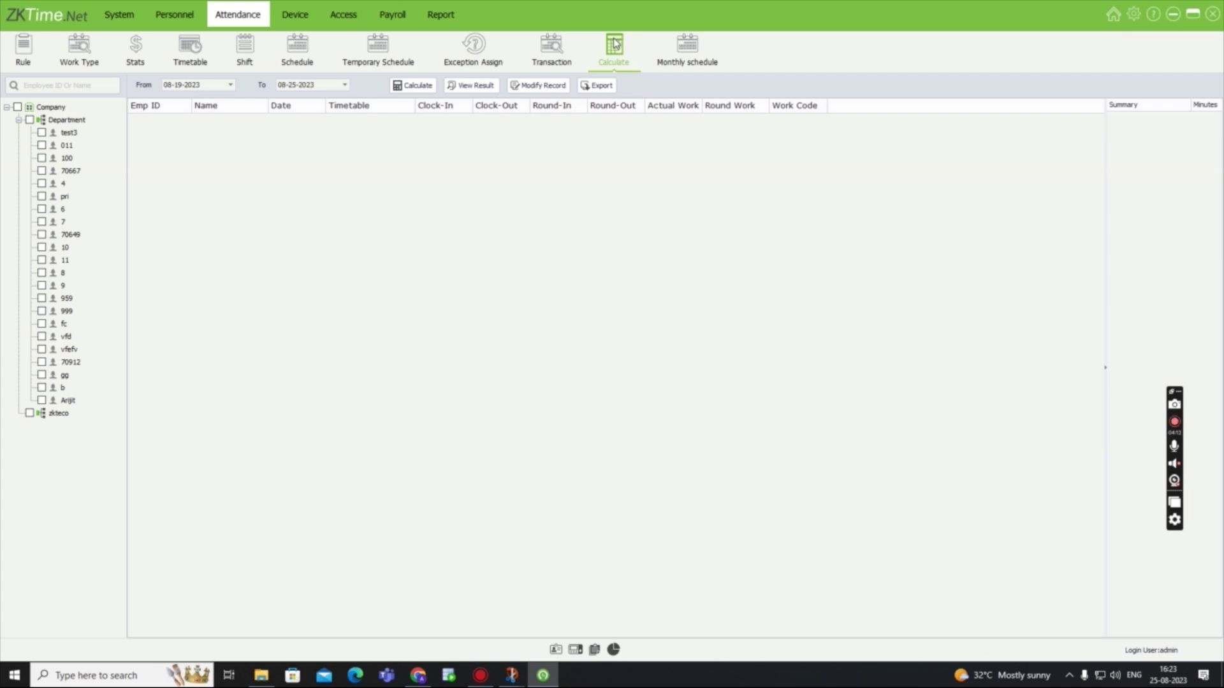
pyautogui.click(29, 119)
pyautogui.click(458, 87)
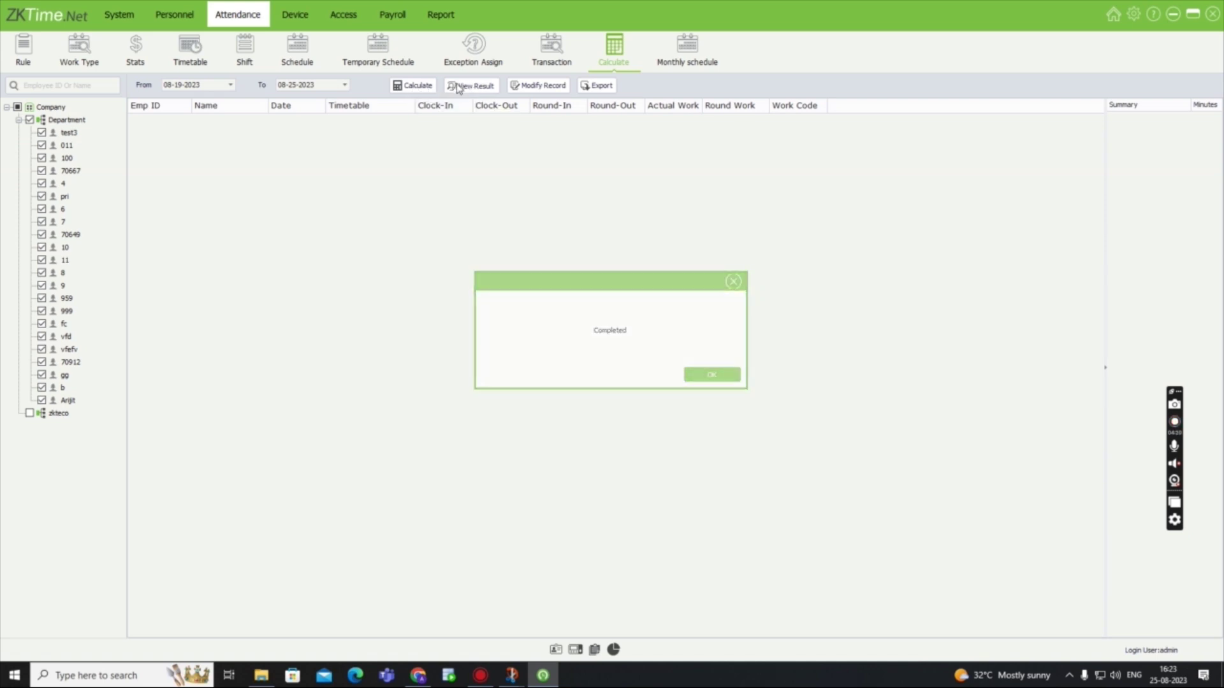
pyautogui.click(428, 87)
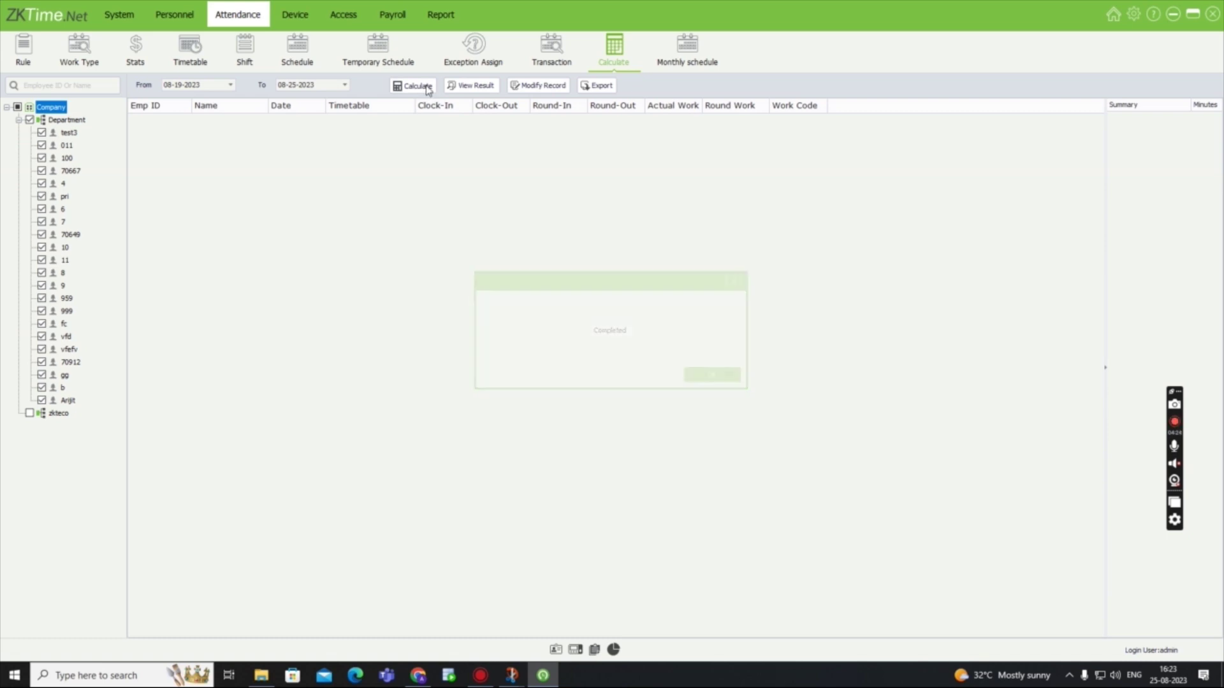
pyautogui.scroll(-11, 475, 209)
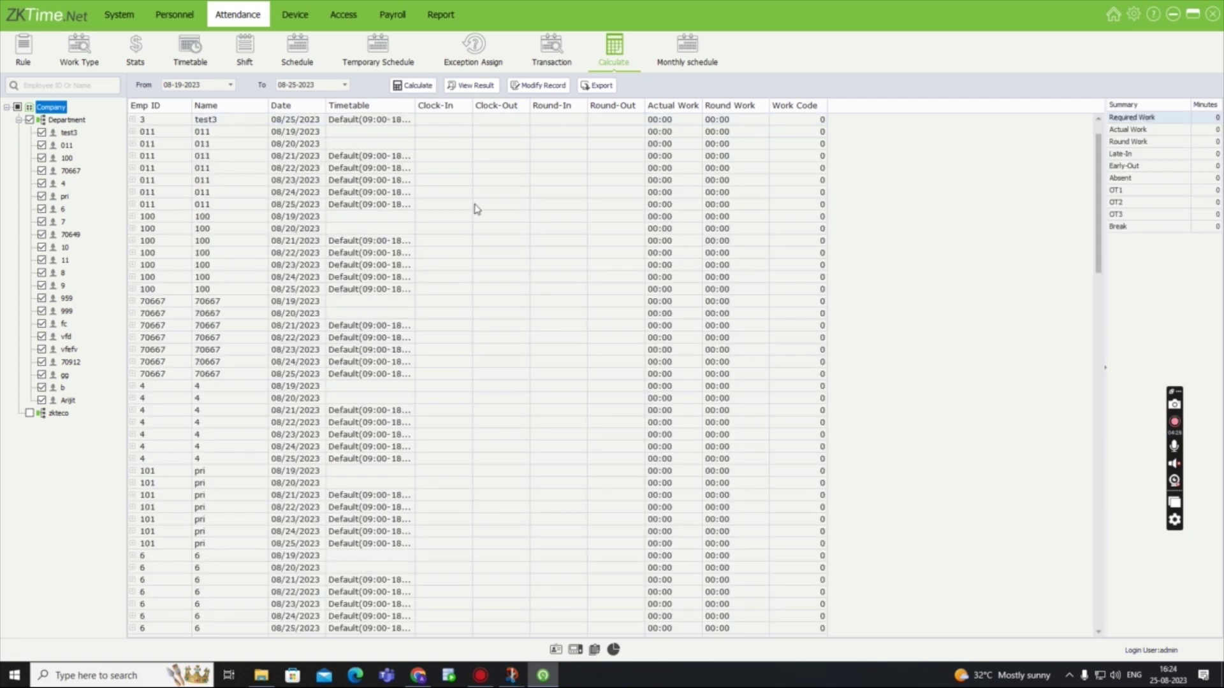
pyautogui.scroll(-5, 475, 209)
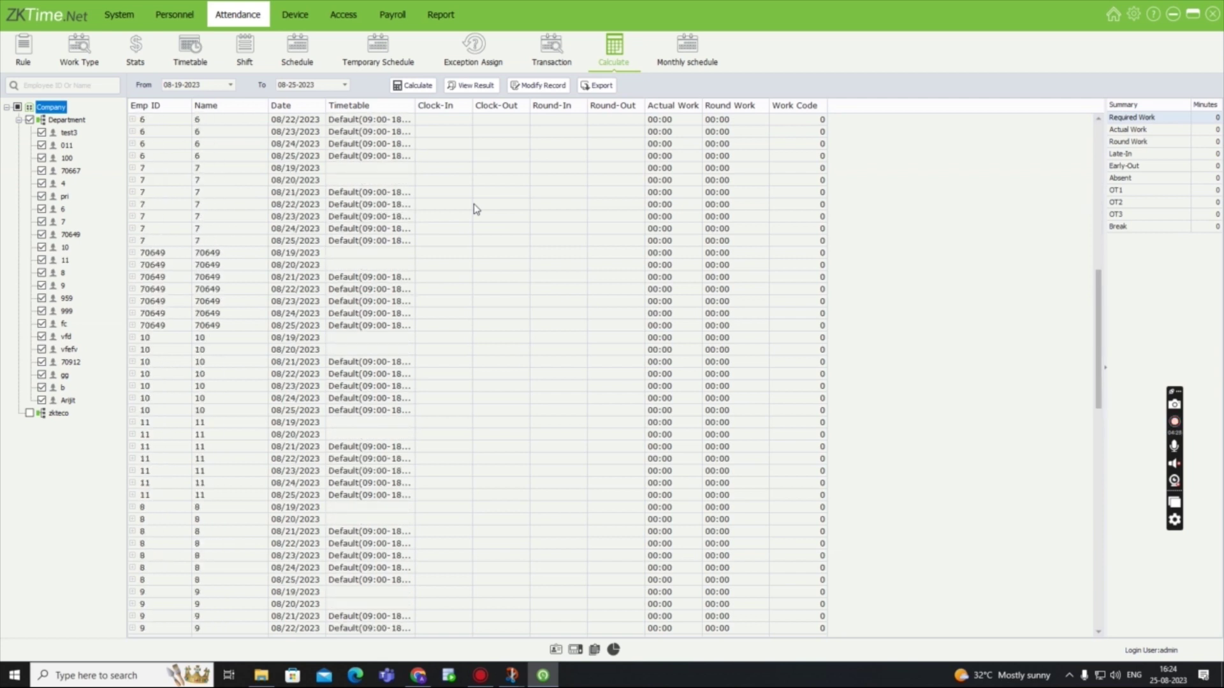
pyautogui.scroll(10, 474, 209)
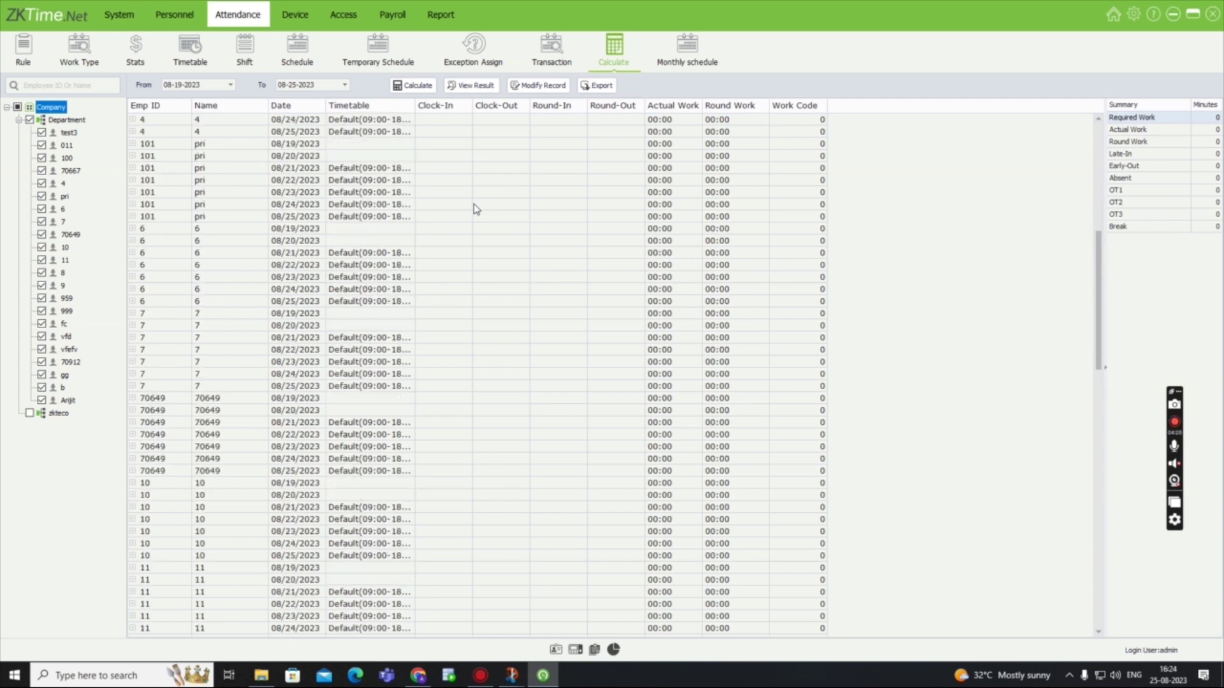
# - Start a manual punch for test3 and Department's last employee, dated 08-23-2023
pyautogui.click(561, 89)
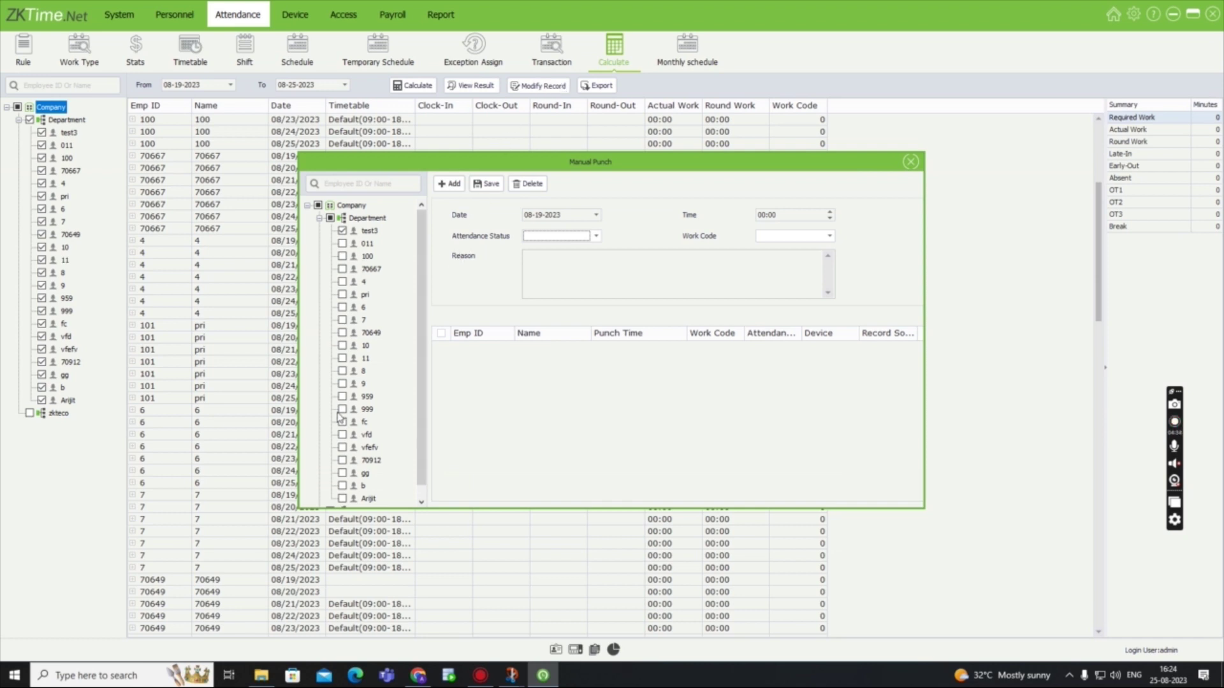
pyautogui.scroll(-1, 345, 486)
pyautogui.click(343, 485)
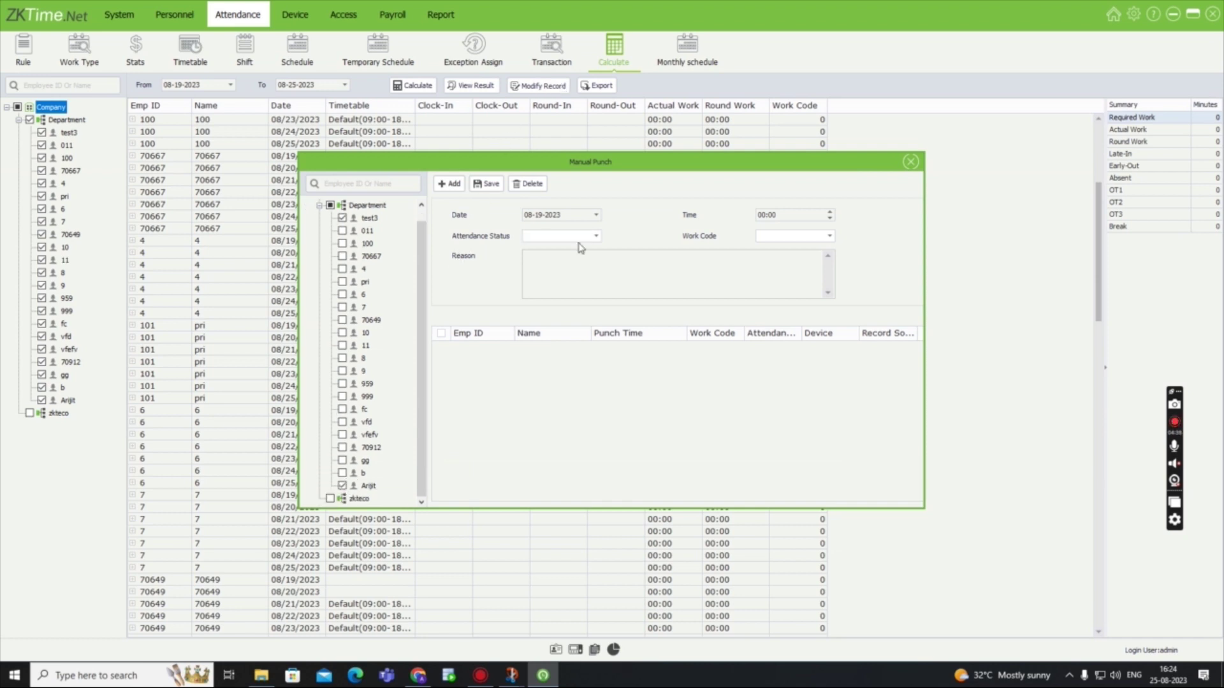
pyautogui.click(583, 214)
pyautogui.click(596, 215)
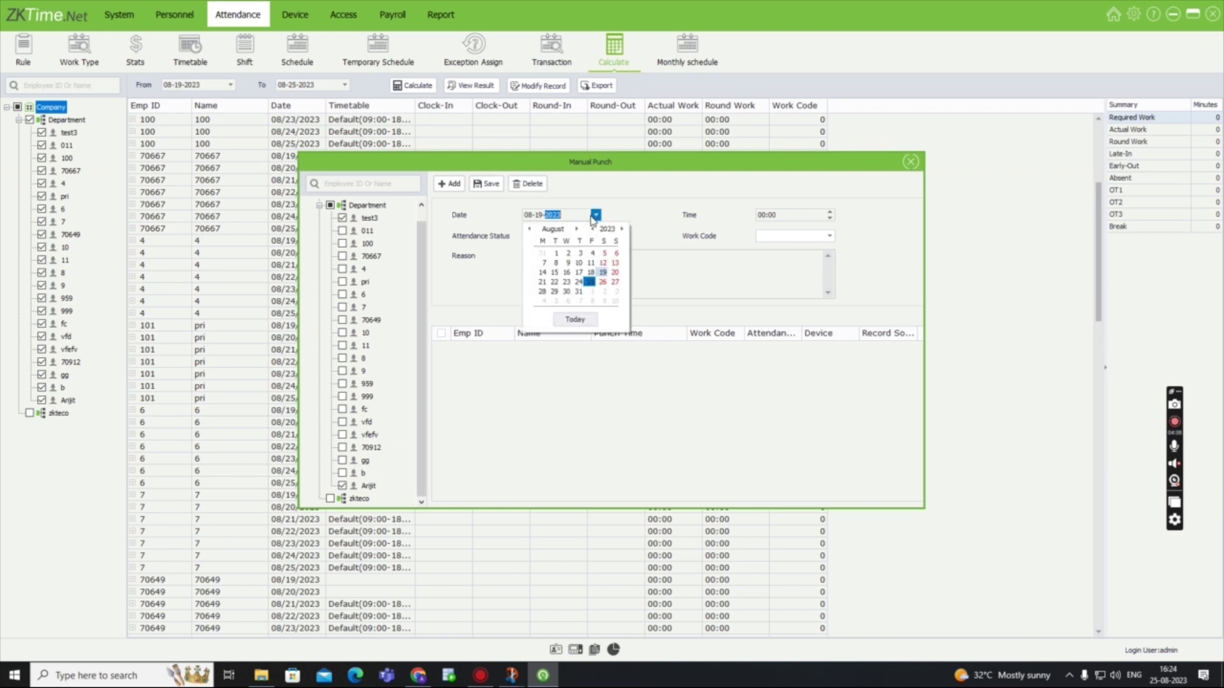
pyautogui.click(566, 282)
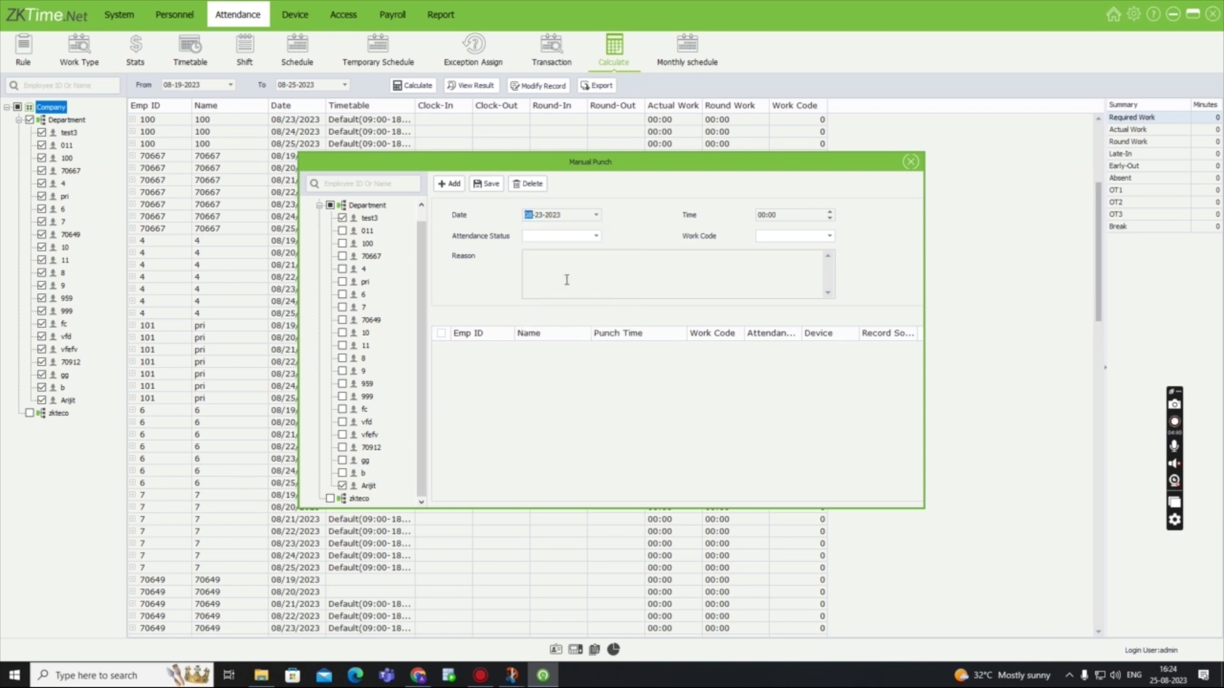
# - Set the manual punch to 18:00 with status Check Out and the first work code, and save it
pyautogui.click(830, 217)
pyautogui.click(594, 236)
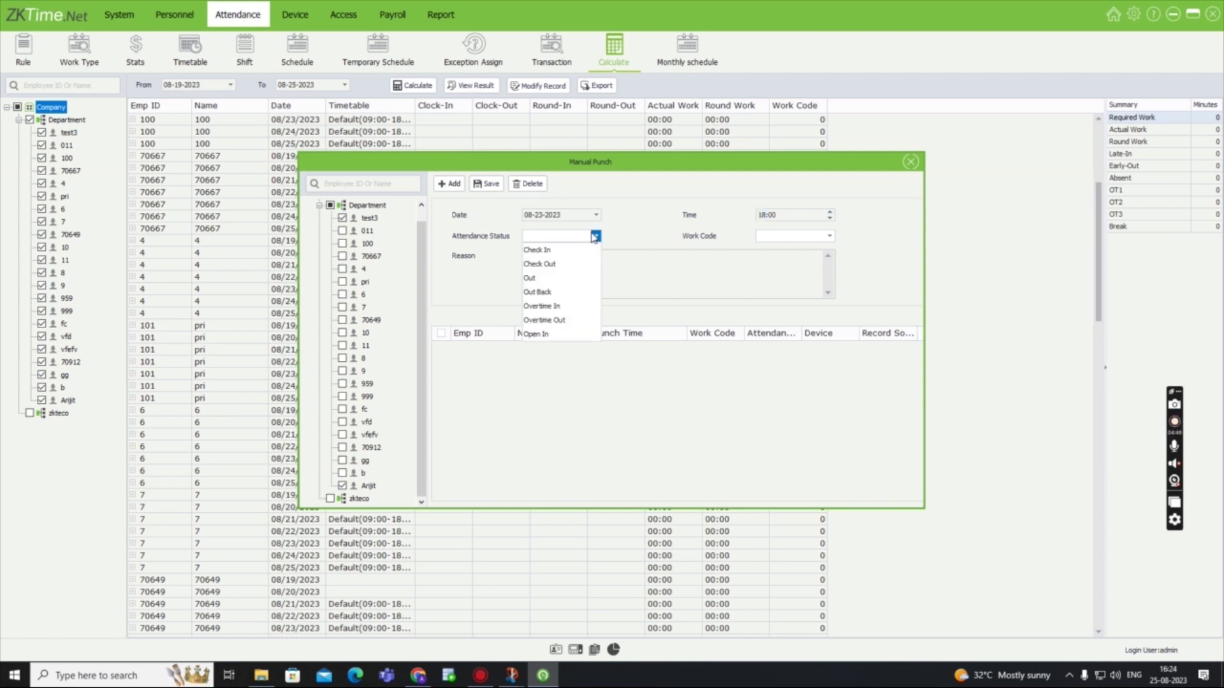
pyautogui.click(598, 271)
pyautogui.click(829, 236)
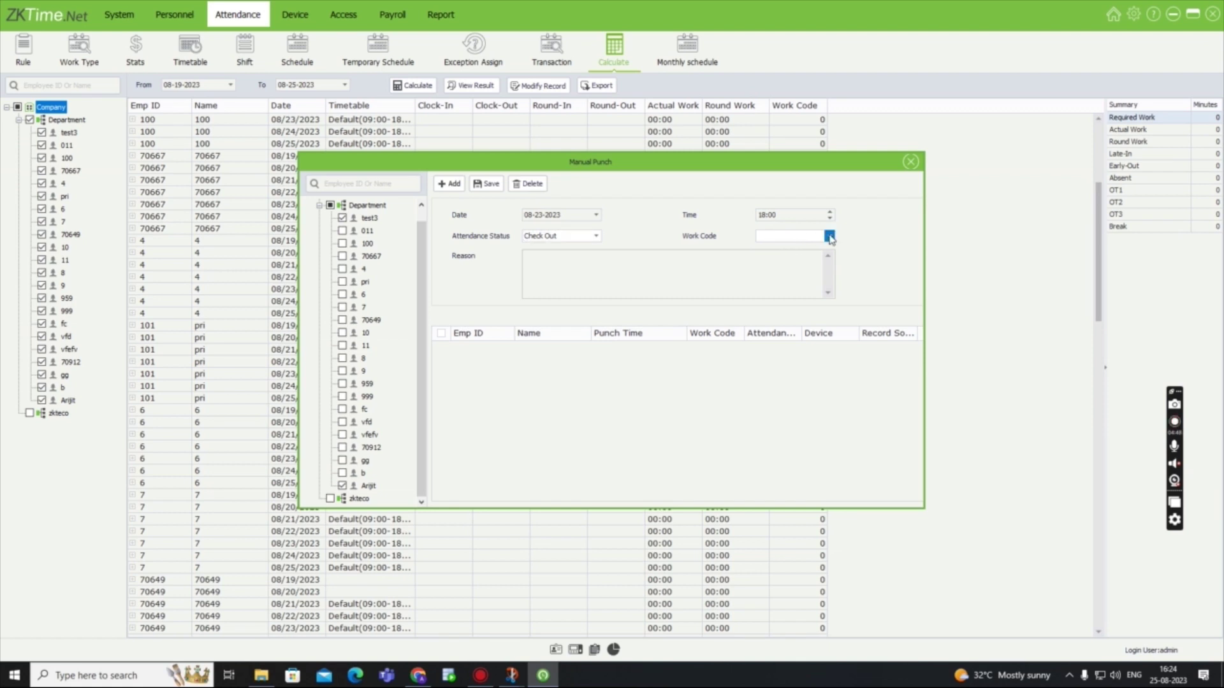
pyautogui.click(784, 255)
pyautogui.click(663, 284)
pyautogui.click(488, 184)
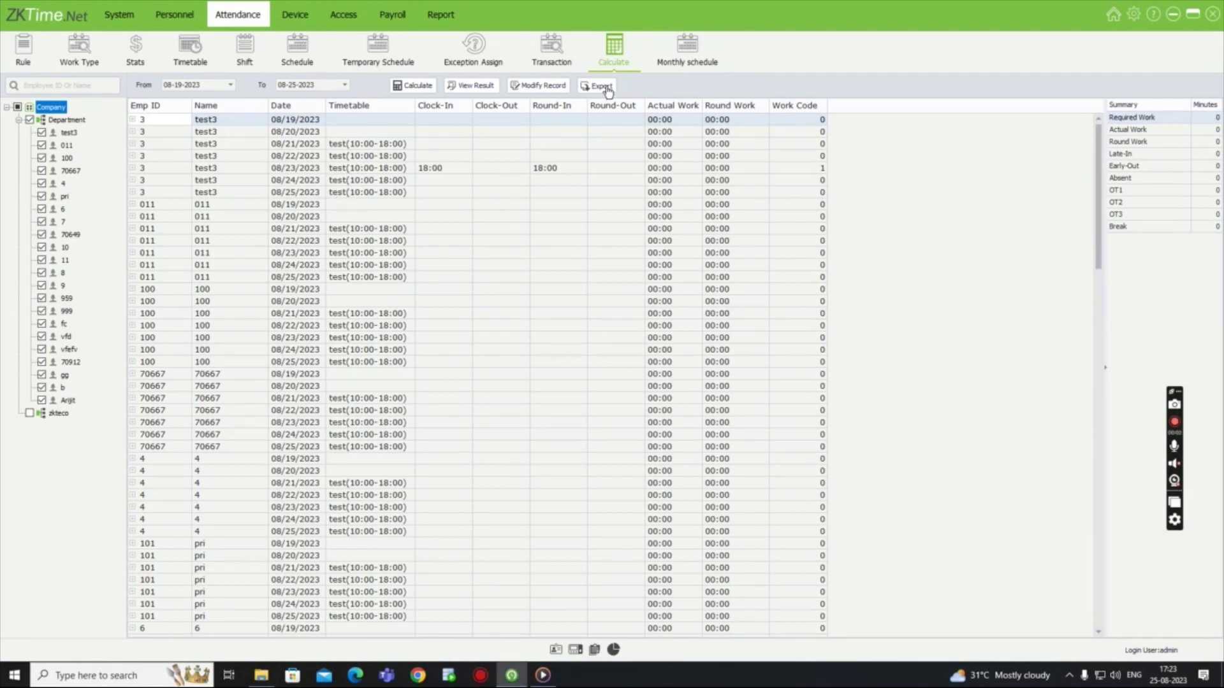
# - Look at the file type options for exporting the calculated attendance results, without exporting
pyautogui.click(608, 92)
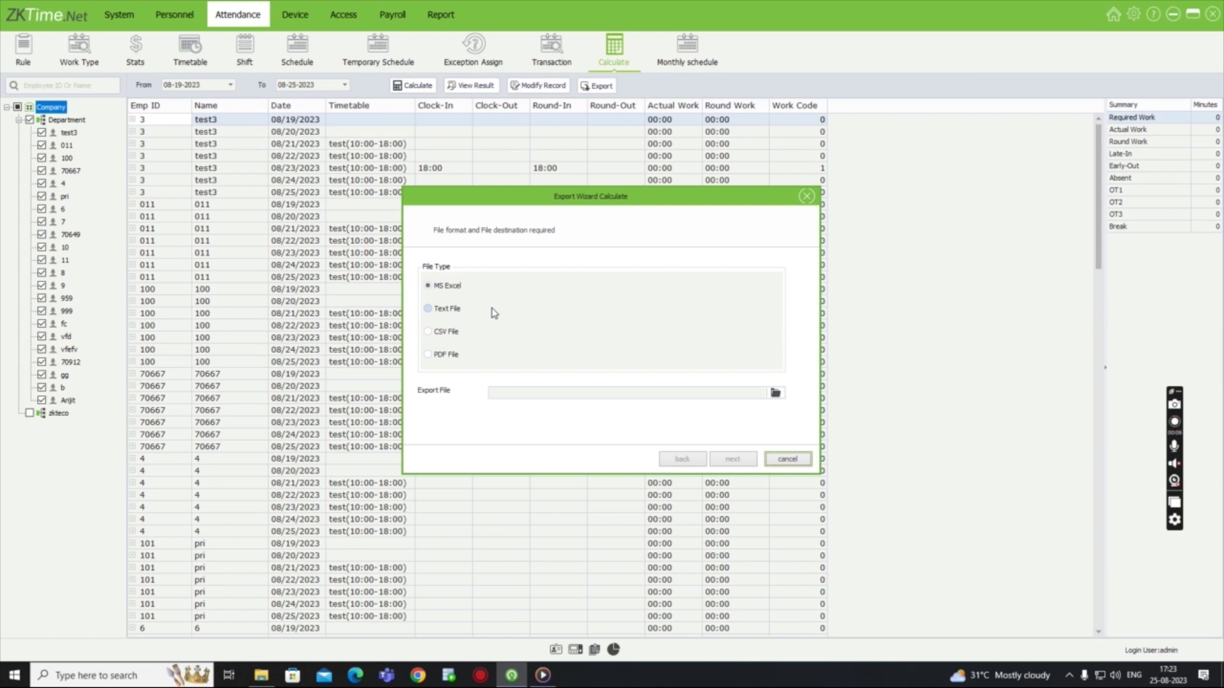
pyautogui.click(807, 197)
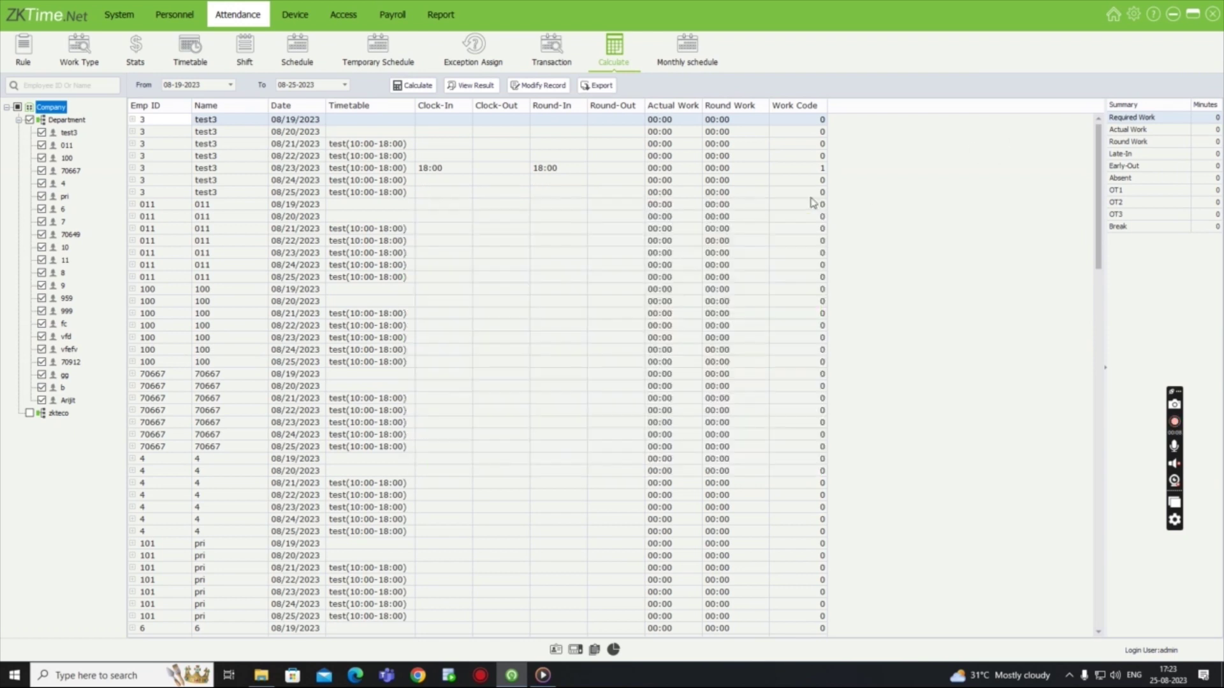
# - View the August 2023 monthly schedule of Department's last employee
pyautogui.click(696, 59)
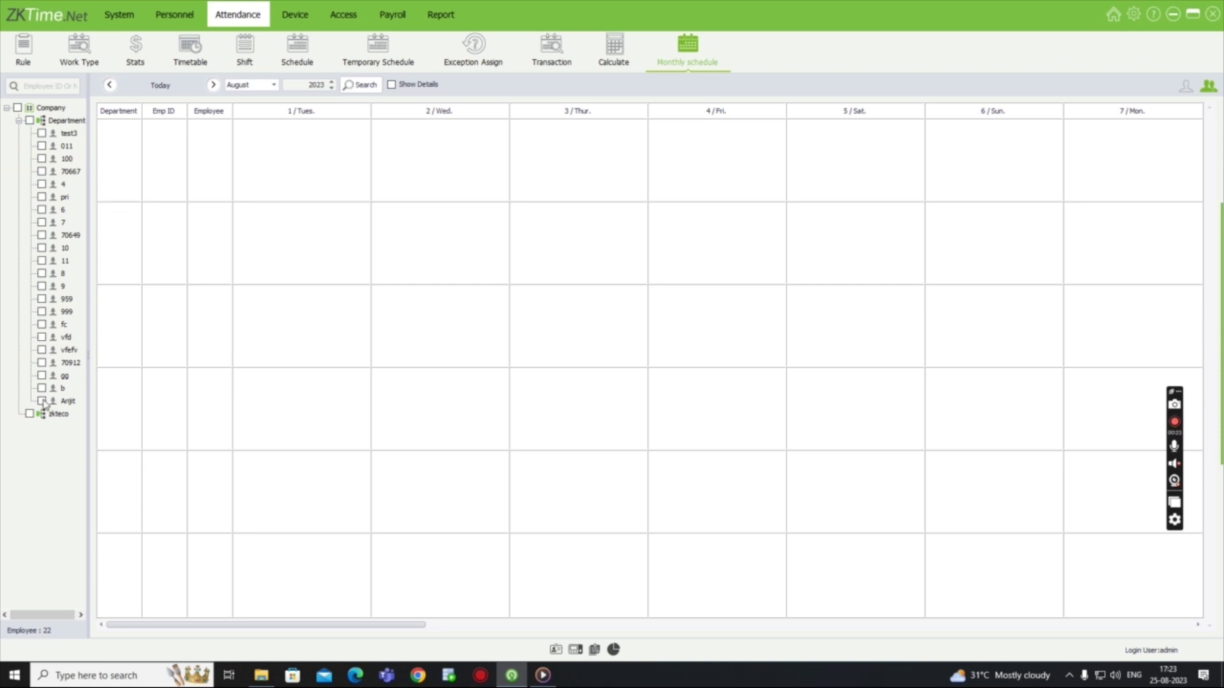
pyautogui.click(370, 85)
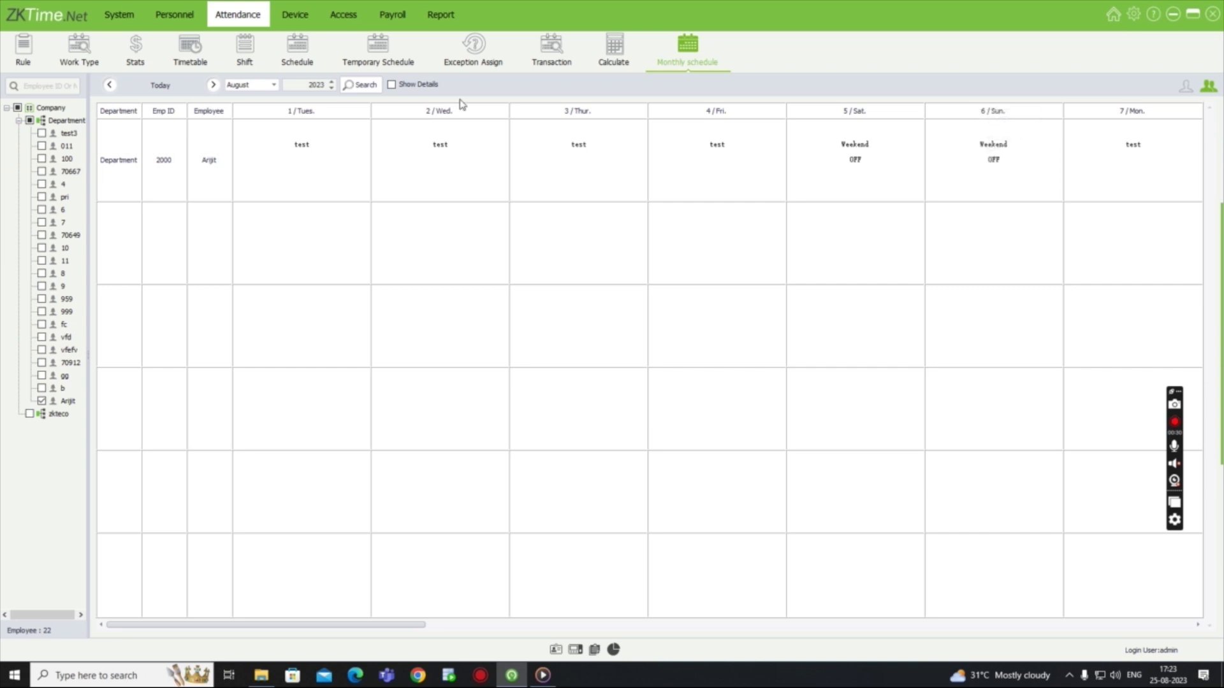
# - Show the shift details in the August 2023 monthly schedule and also select employees gg and b
pyautogui.click(391, 85)
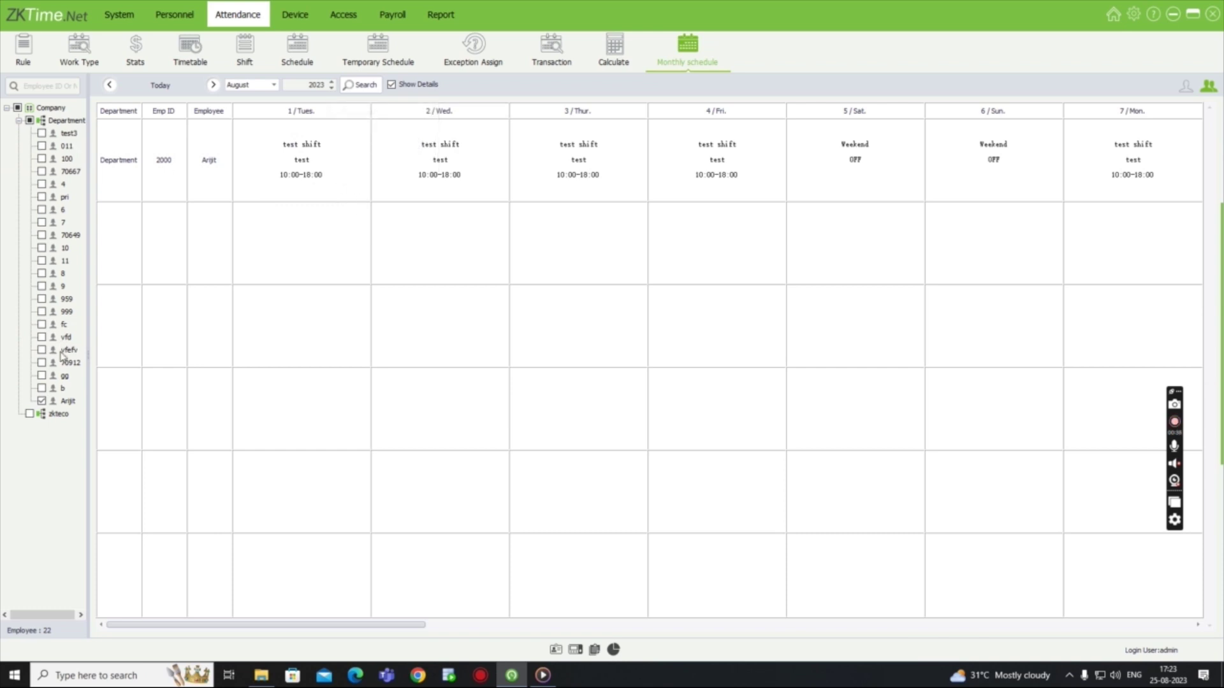
pyautogui.click(41, 375)
pyautogui.click(41, 388)
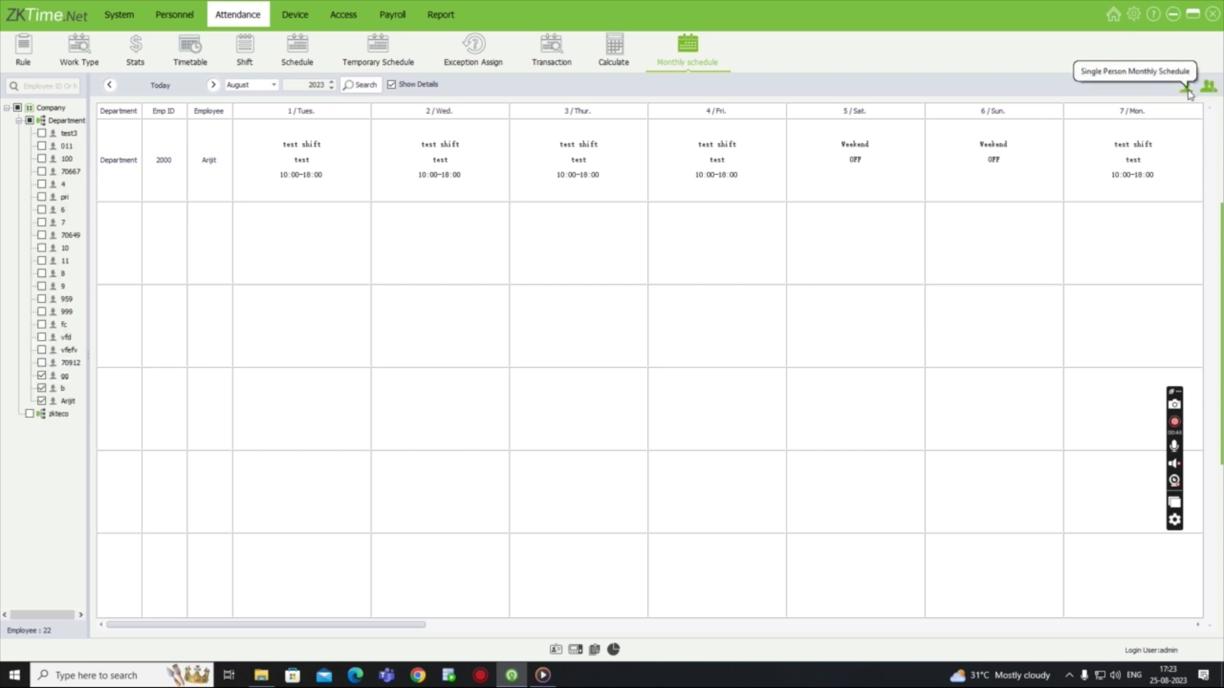
# - Switch to the single-person monthly schedule and view employee 4's schedule for August 2023
pyautogui.click(1186, 89)
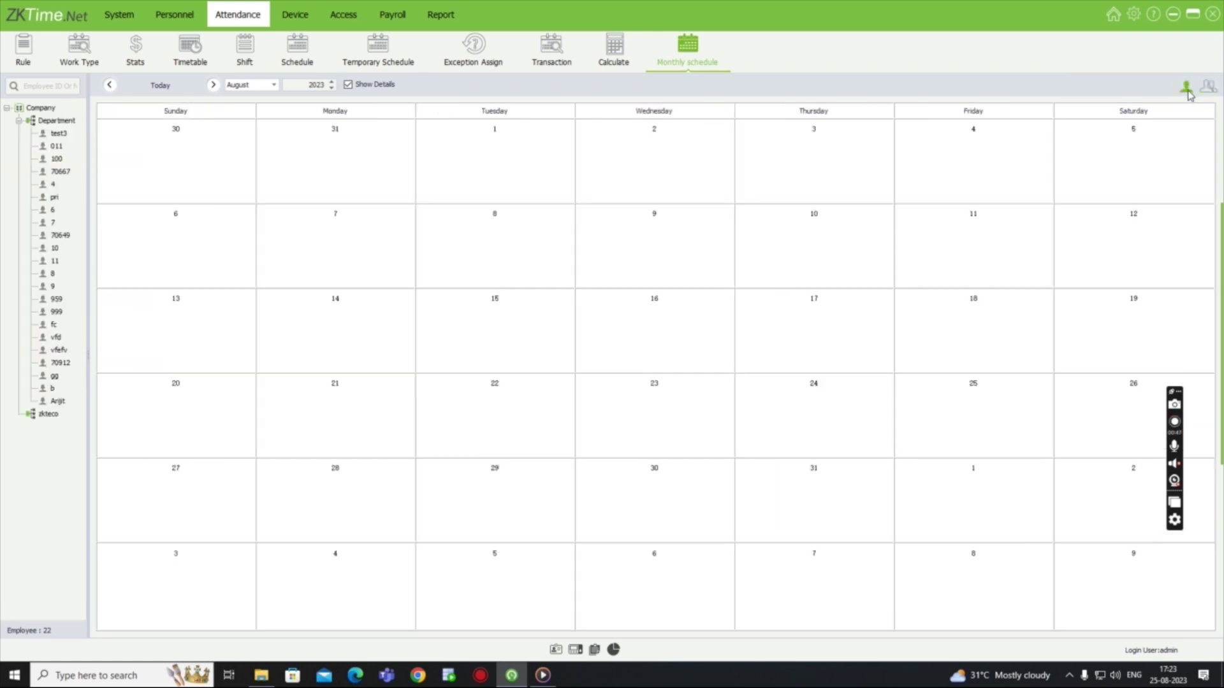
pyautogui.click(54, 184)
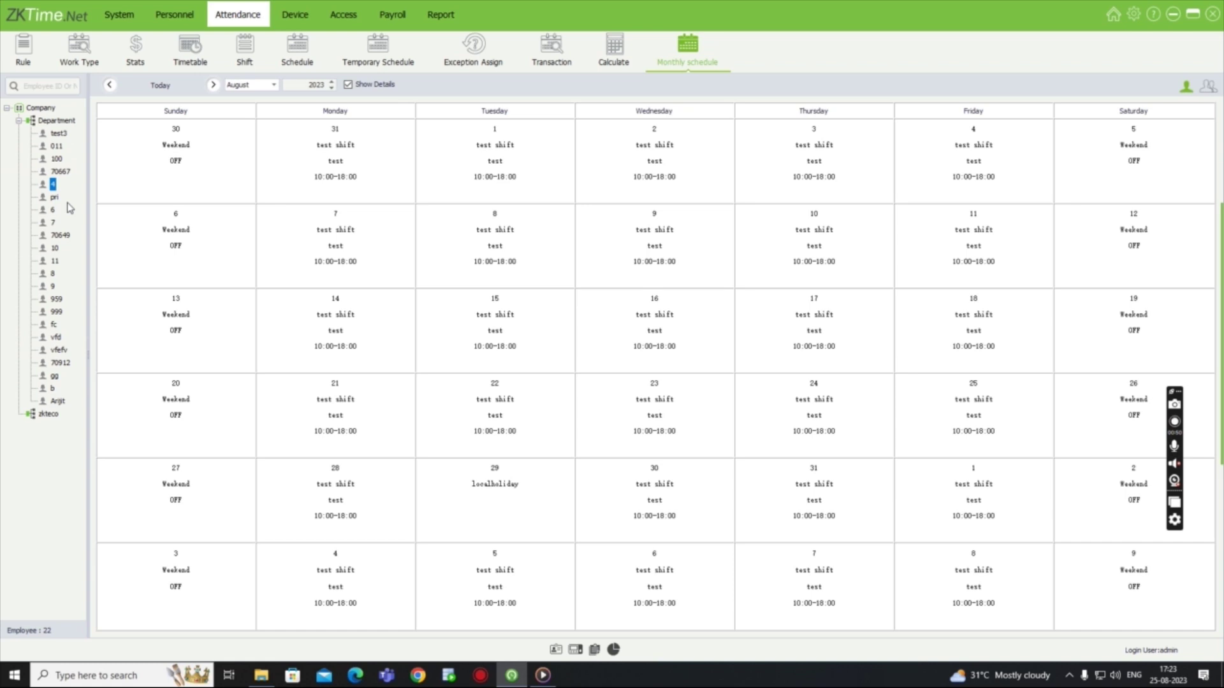
pyautogui.moveTo(471, 346)
# - Limit the Employee Report to Department's last employee using the Custom employee selection
pyautogui.click(443, 16)
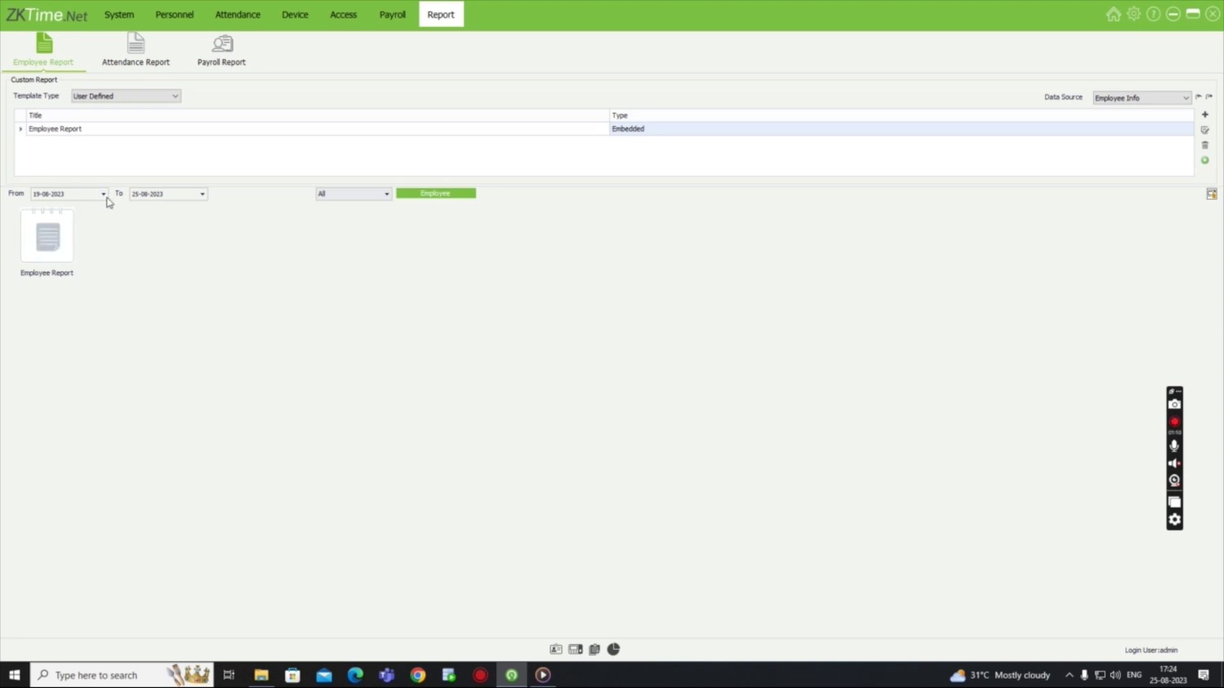
pyautogui.click(414, 195)
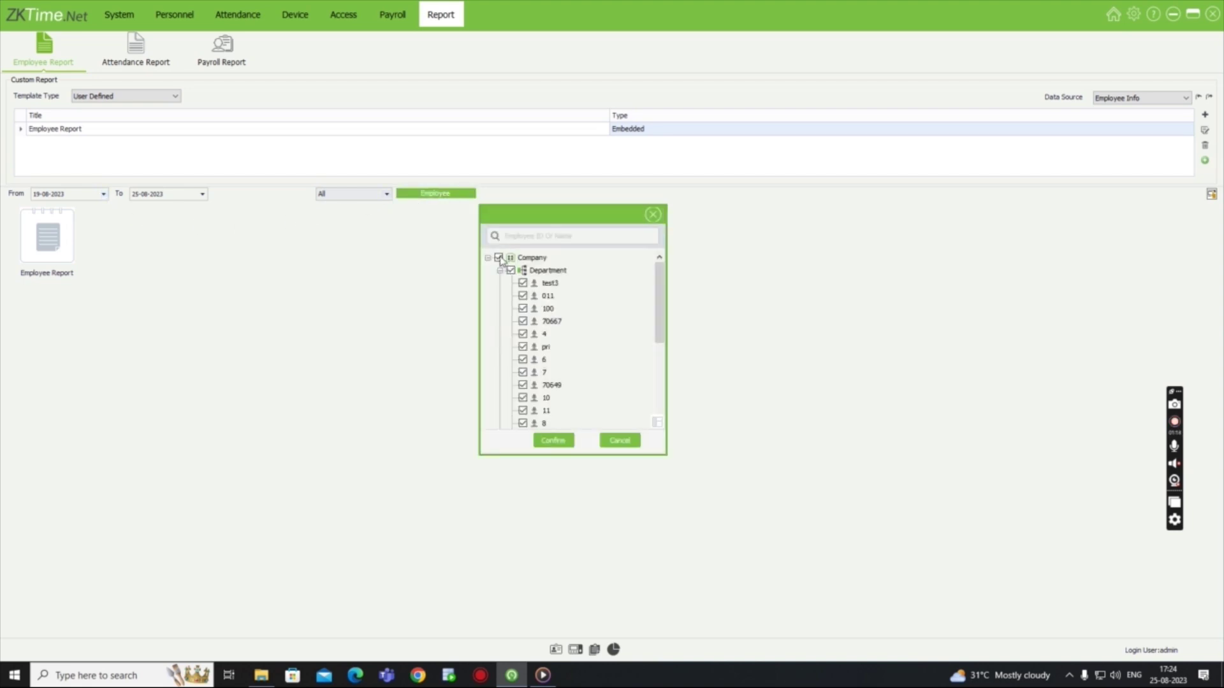
pyautogui.click(651, 217)
pyautogui.click(386, 194)
pyautogui.click(355, 228)
pyautogui.click(431, 193)
pyautogui.scroll(-3, 537, 349)
pyautogui.scroll(-1, 538, 349)
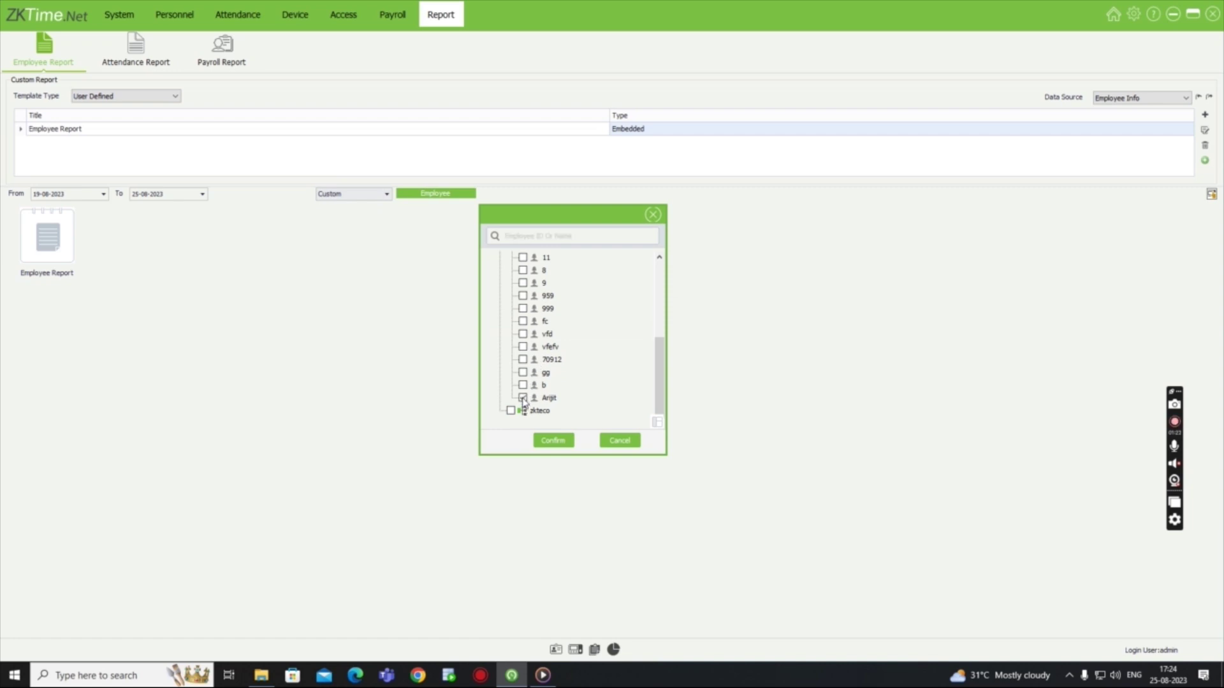
pyautogui.click(555, 440)
# - Preview the Employee Report and look at its export file formats, closing the preview without exporting
pyautogui.doubleClick(49, 237)
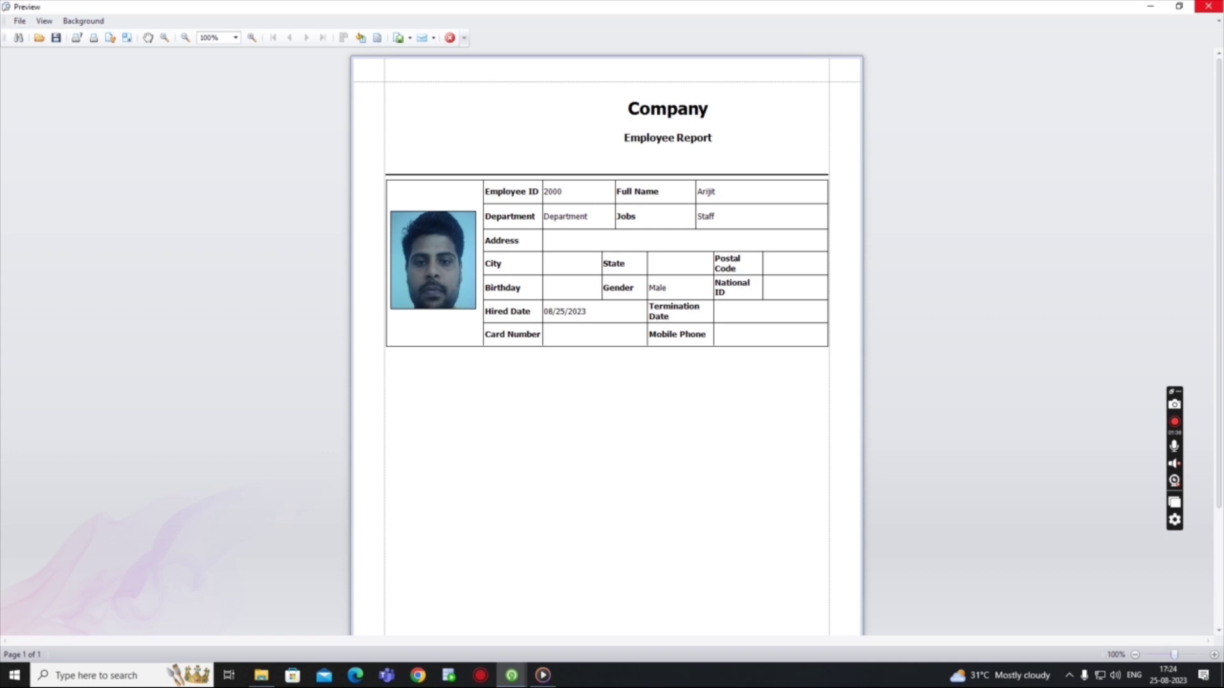
pyautogui.click(1208, 5)
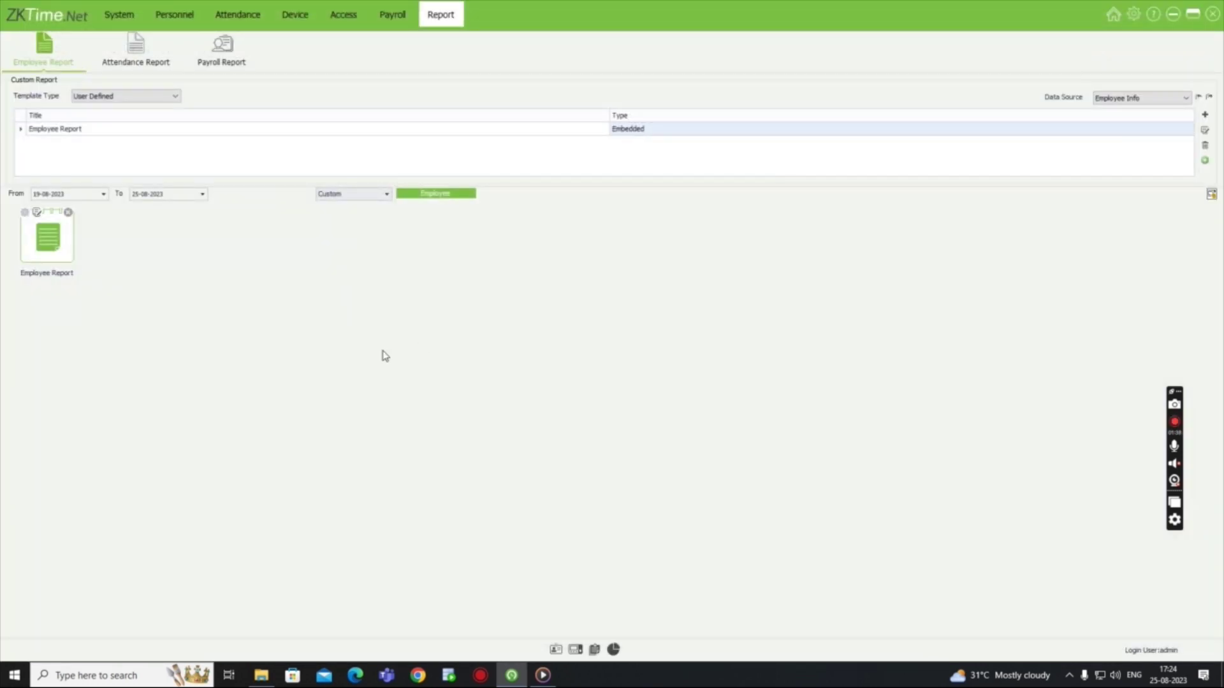
pyautogui.doubleClick(56, 242)
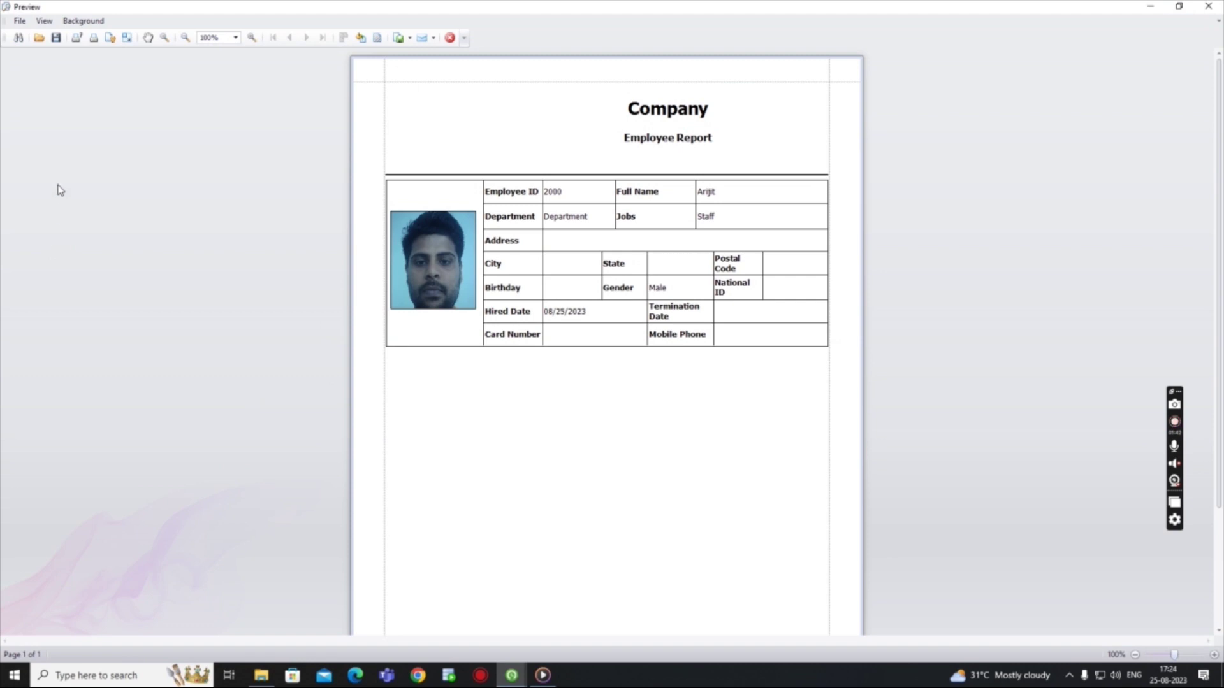
pyautogui.click(19, 21)
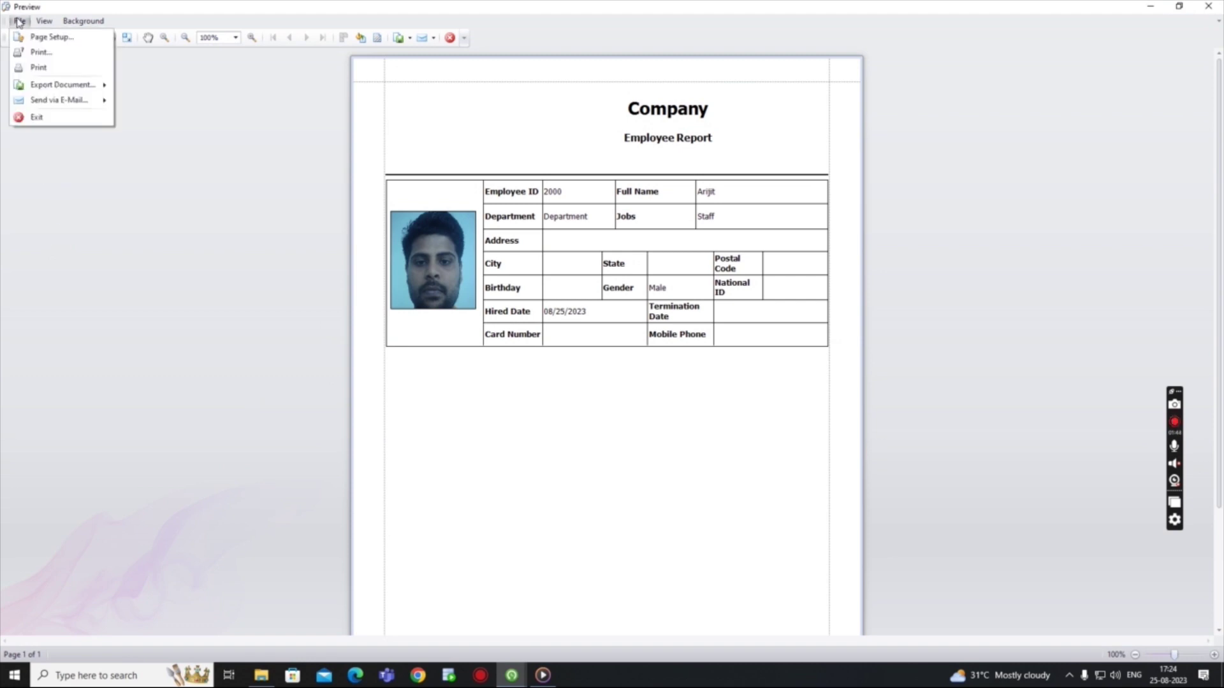
pyautogui.moveTo(39, 93)
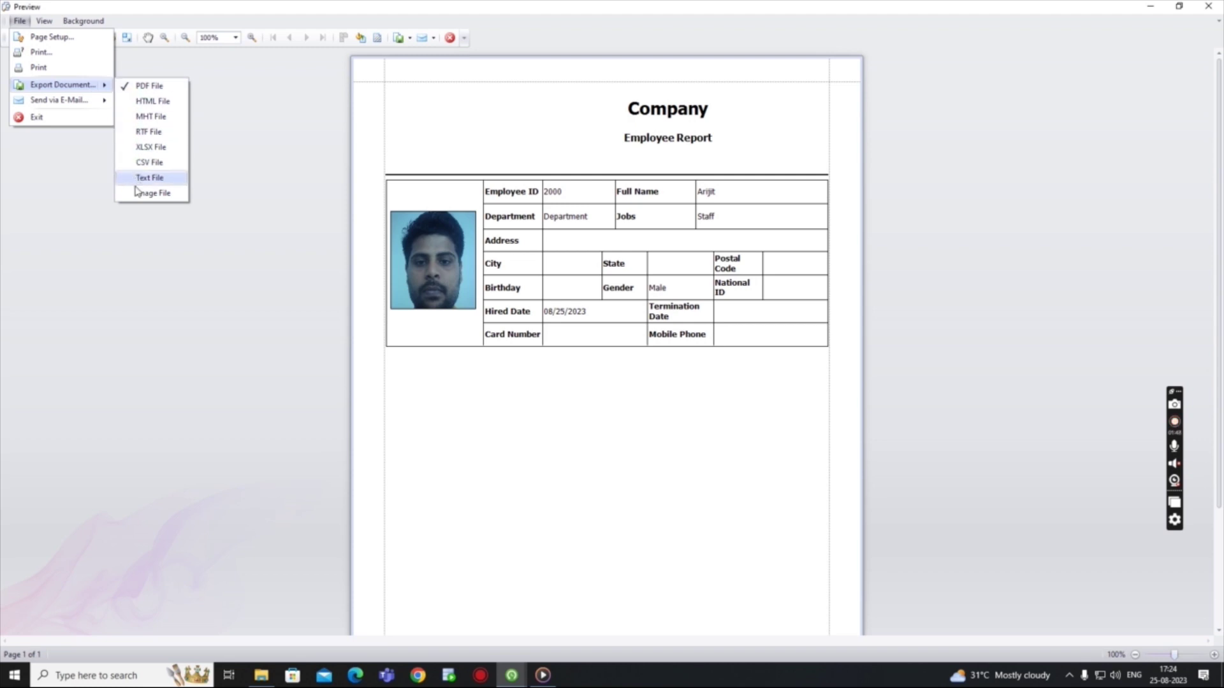
pyautogui.click(201, 189)
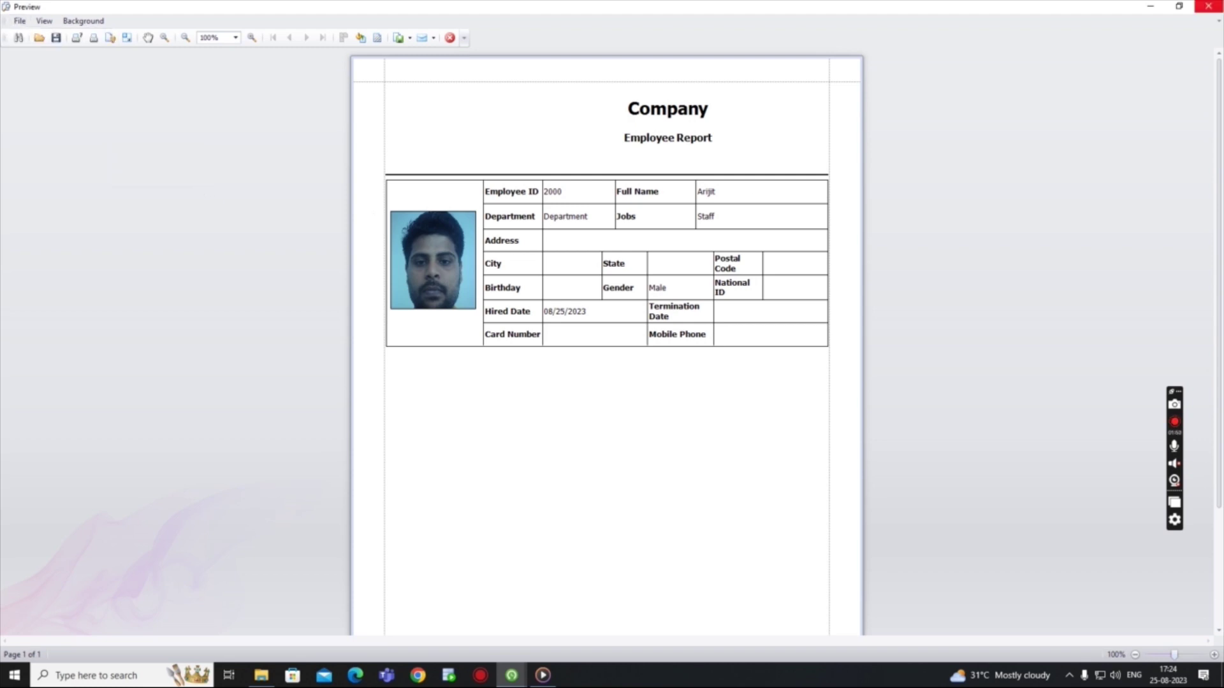
pyautogui.click(1208, 7)
# - Look over the attendance report types and the Transaction and Calculate pages in Attendance
pyautogui.click(137, 69)
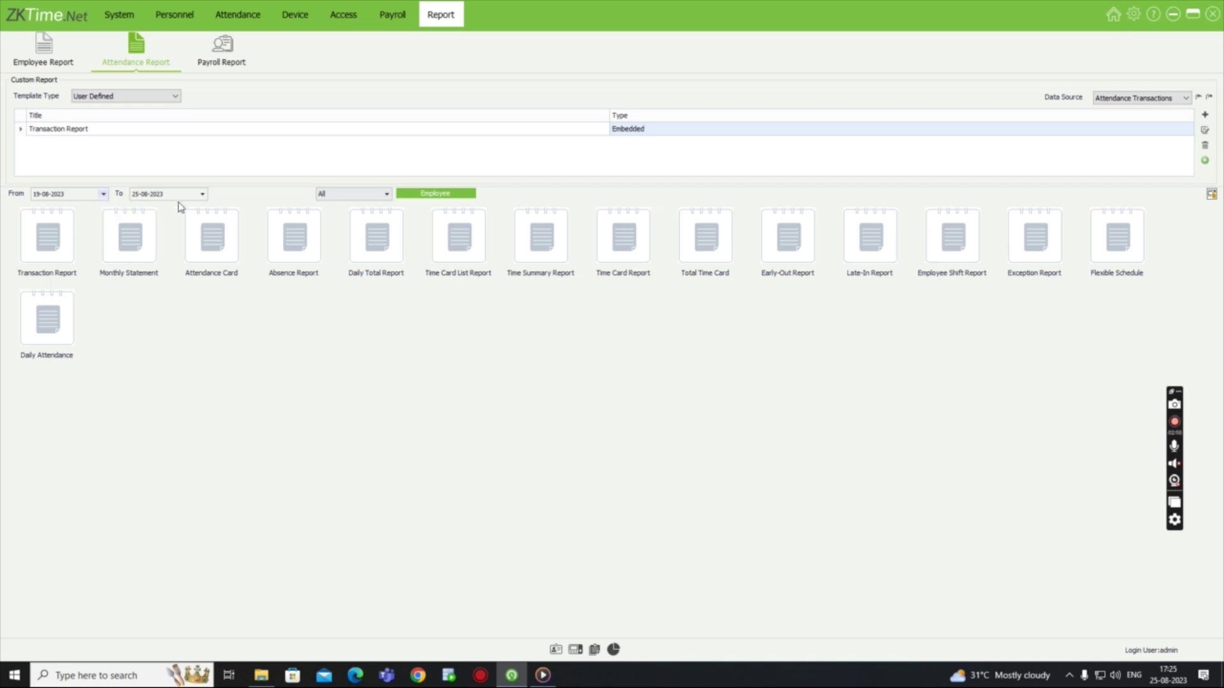
pyautogui.click(202, 194)
pyautogui.click(247, 16)
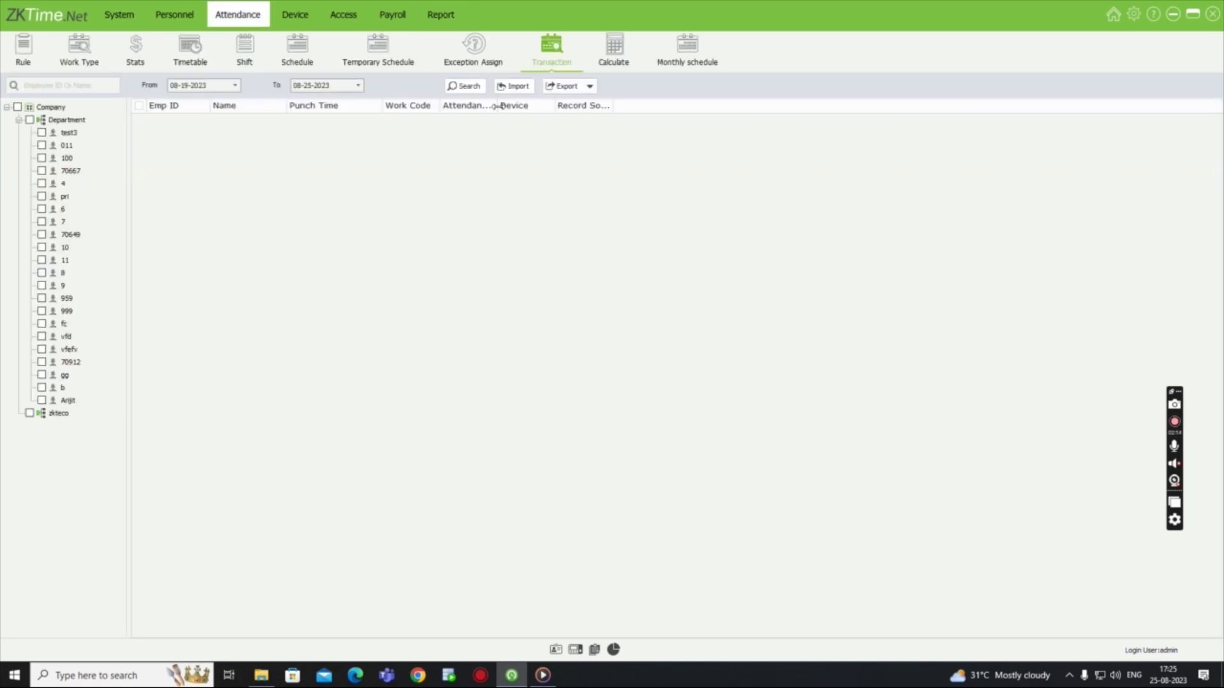
pyautogui.click(614, 48)
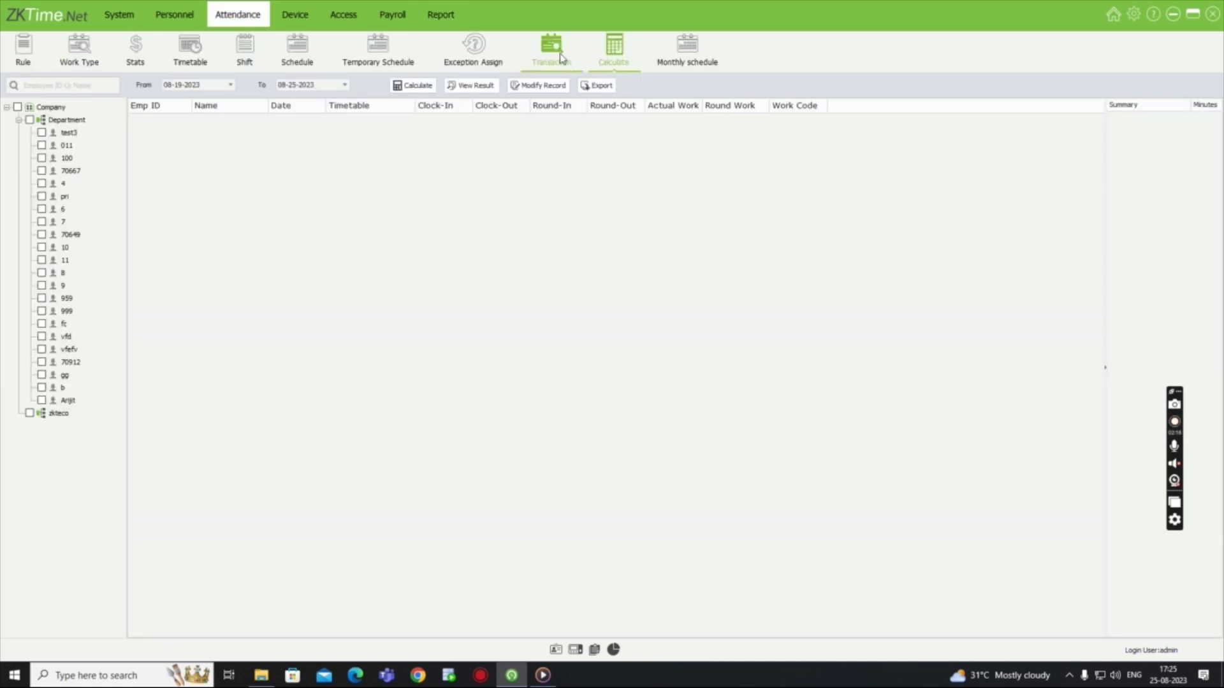
# - Preview the Transaction Report for all employees and look at its export file formats, closing it without exporting
pyautogui.click(440, 14)
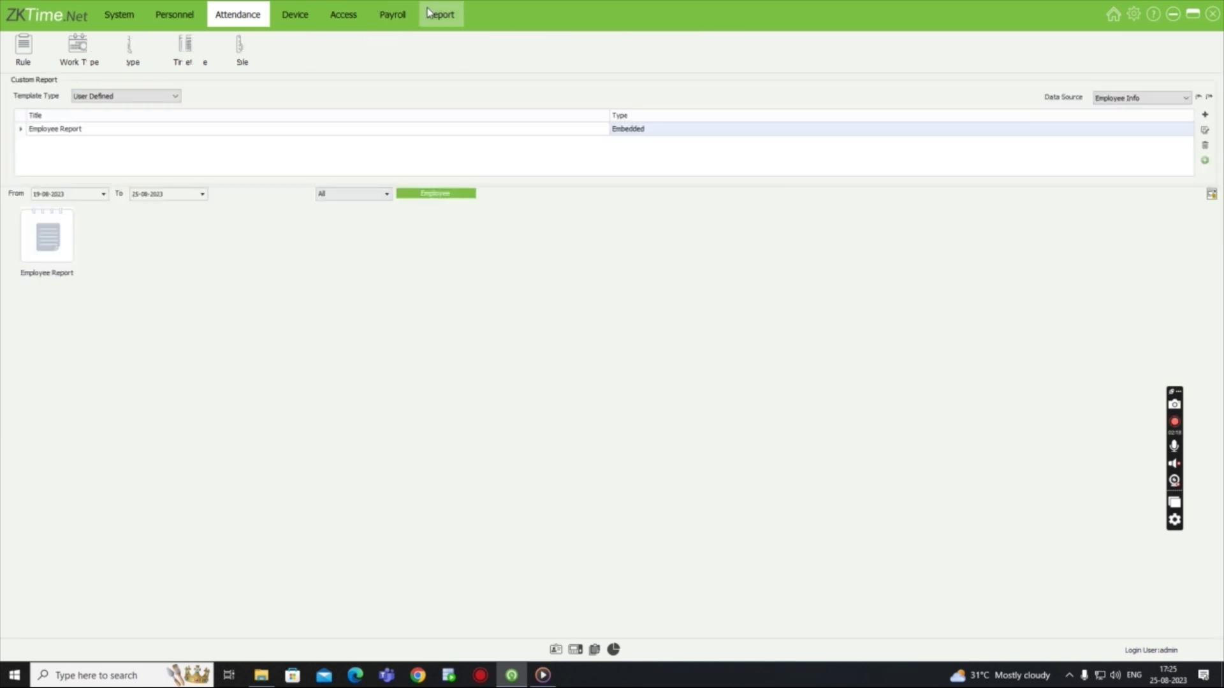
pyautogui.click(132, 54)
pyautogui.click(58, 251)
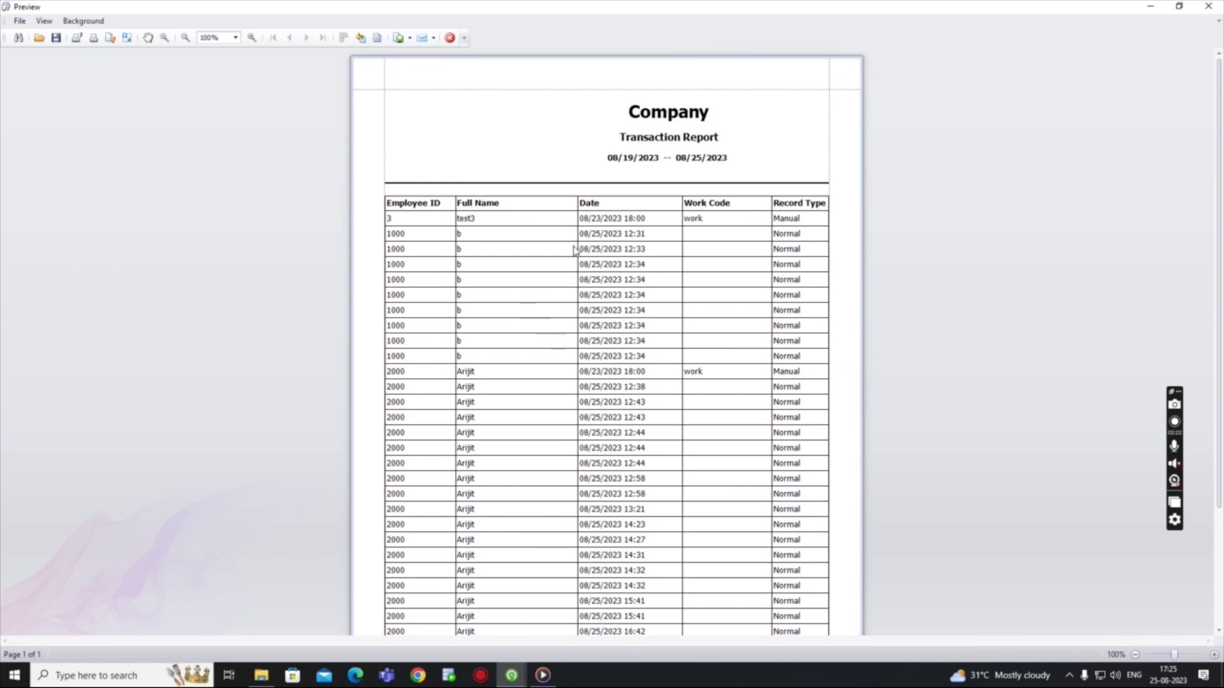
pyautogui.scroll(-3, 574, 249)
pyautogui.click(19, 23)
pyautogui.moveTo(35, 86)
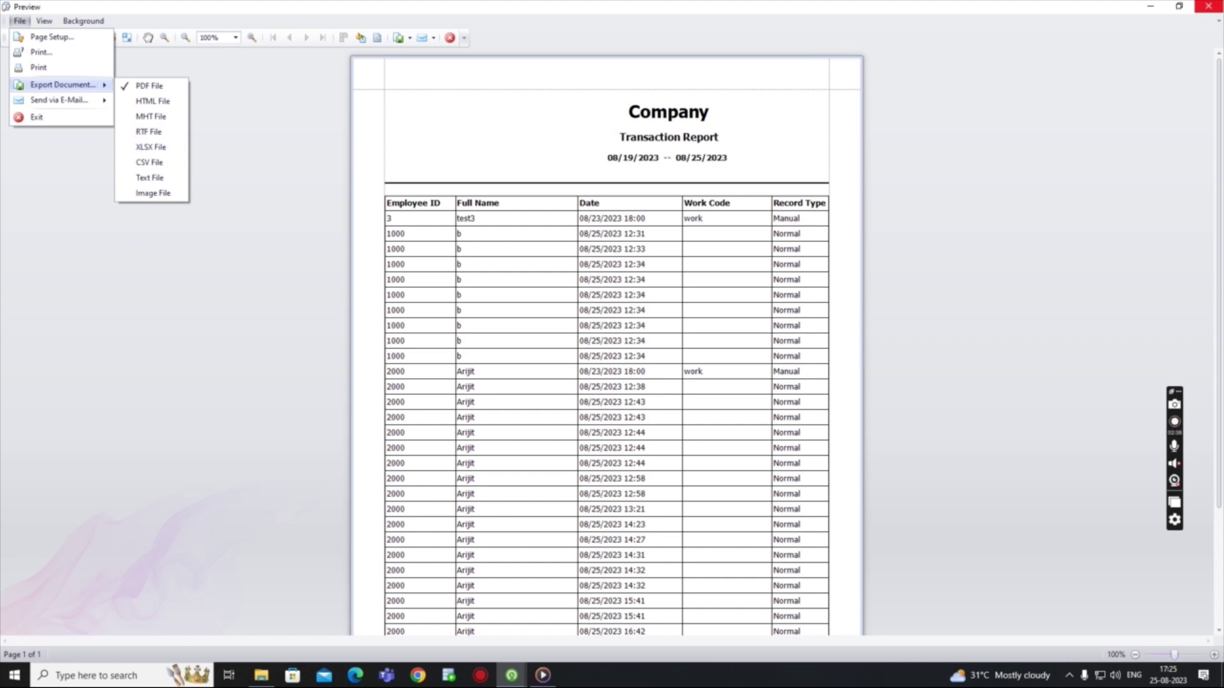
pyautogui.click(1208, 6)
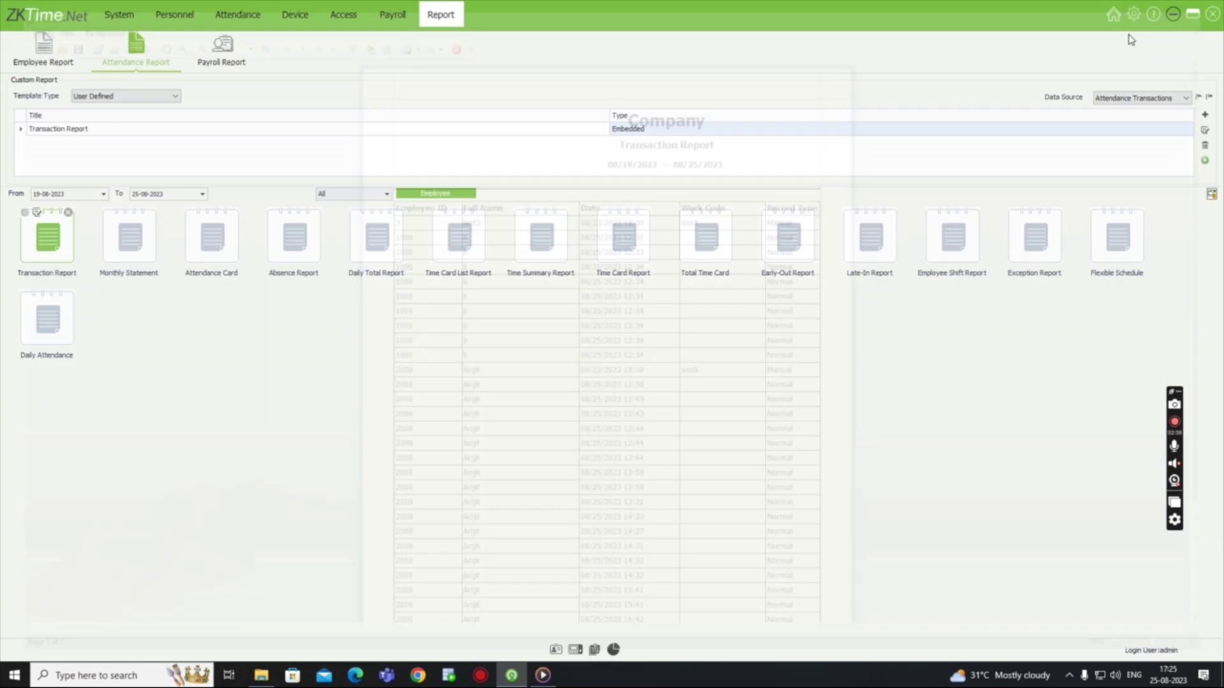
# - Preview the Daily Attendance report for all employees and read through both pages
pyautogui.click(62, 338)
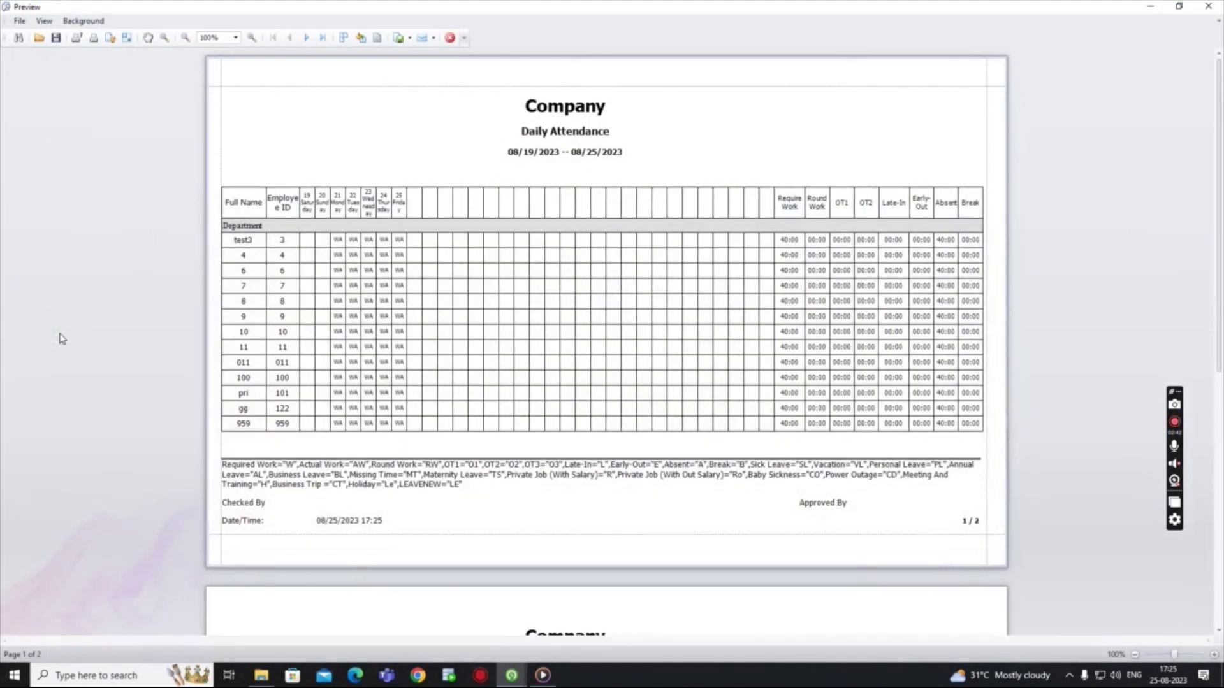
pyautogui.scroll(-5, 392, 341)
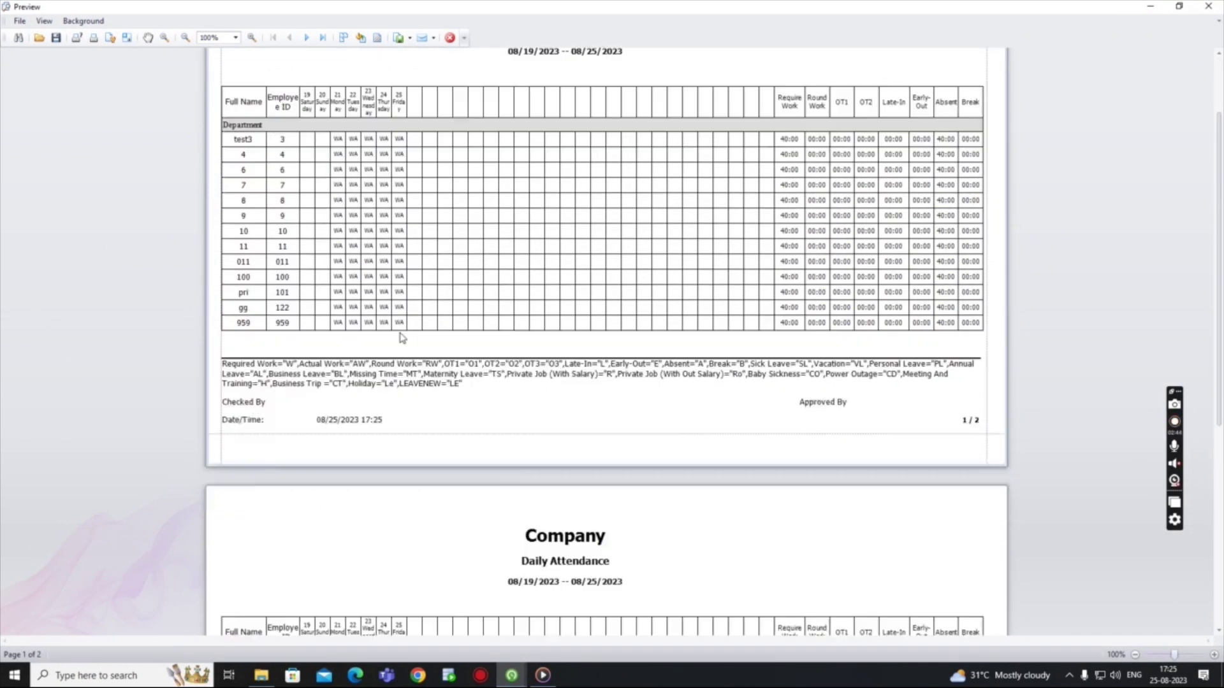
pyautogui.scroll(-2, 402, 339)
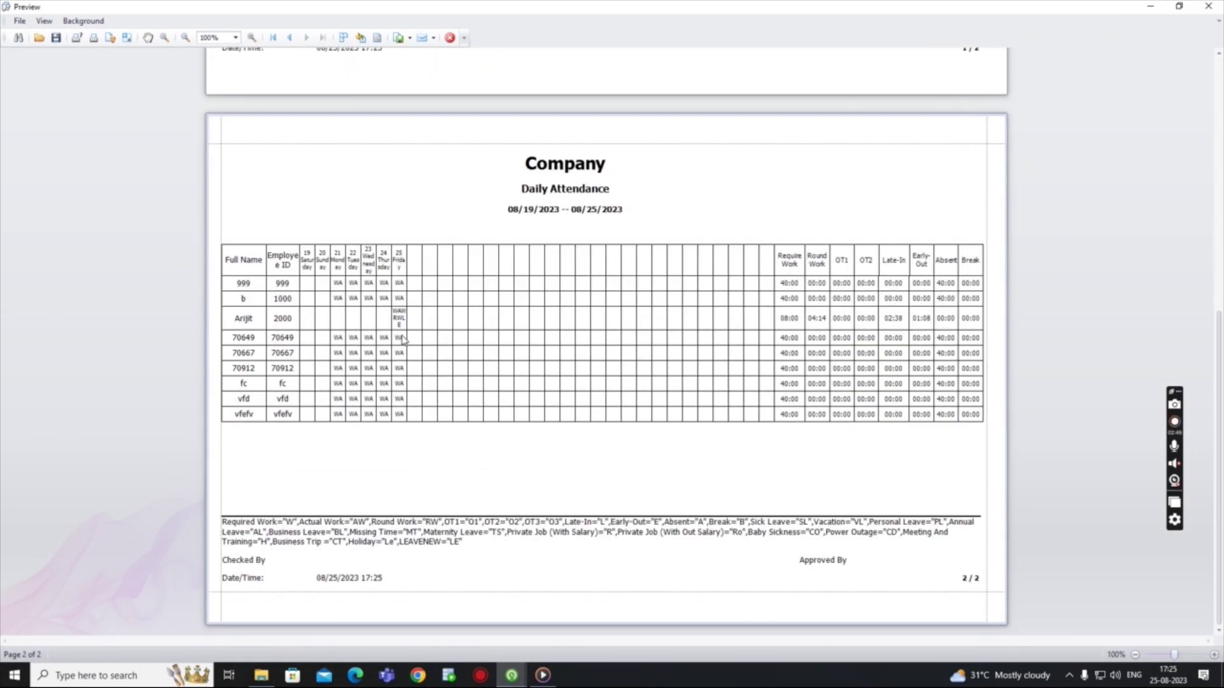
pyautogui.scroll(4, 402, 341)
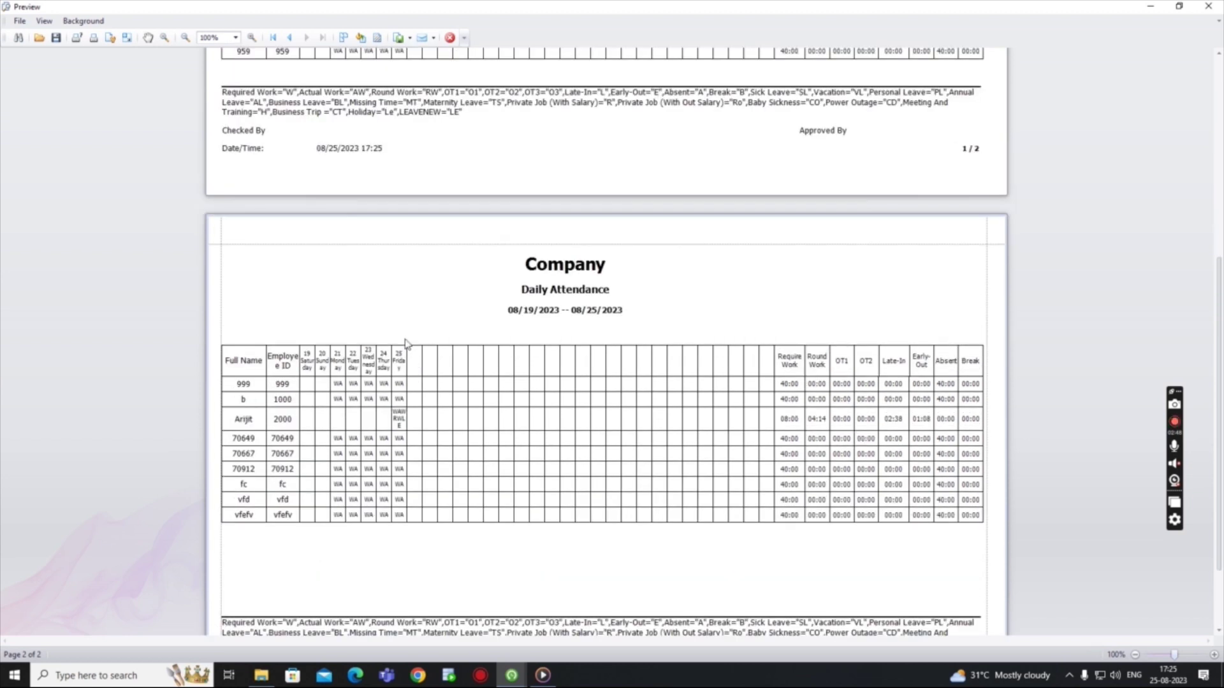
pyautogui.scroll(1, 404, 342)
# - Look at the Daily Attendance report's PDF export options and other export formats, and close the preview without exporting
pyautogui.click(20, 21)
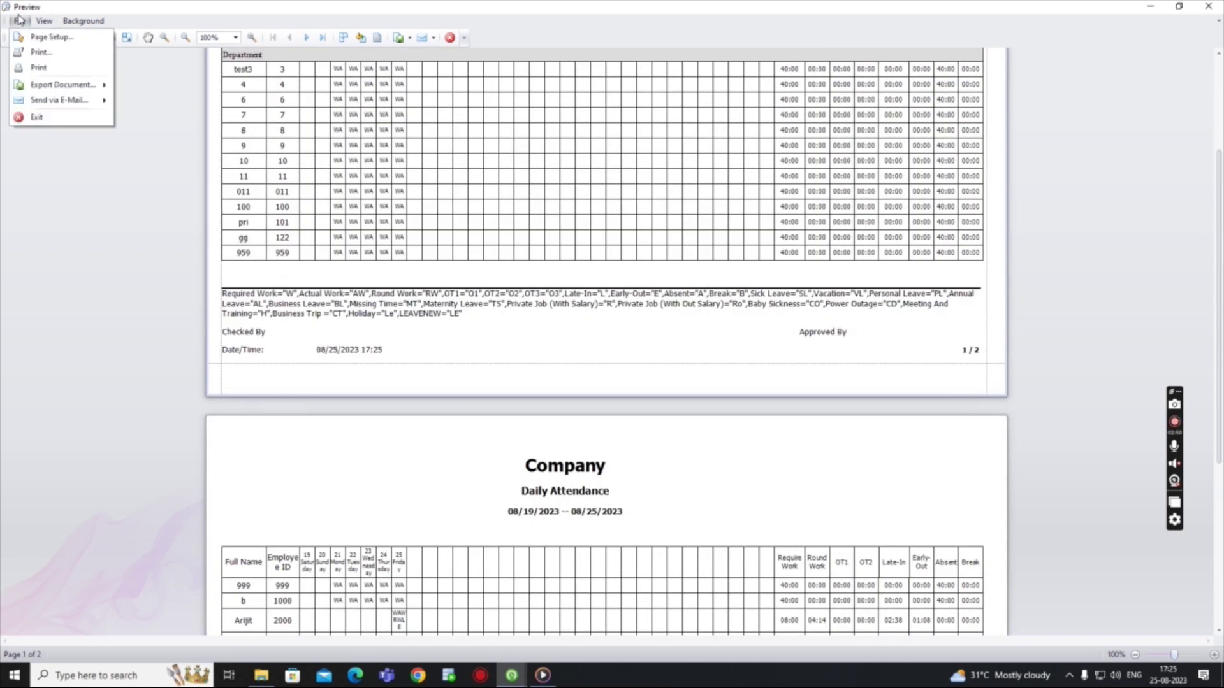
pyautogui.click(38, 91)
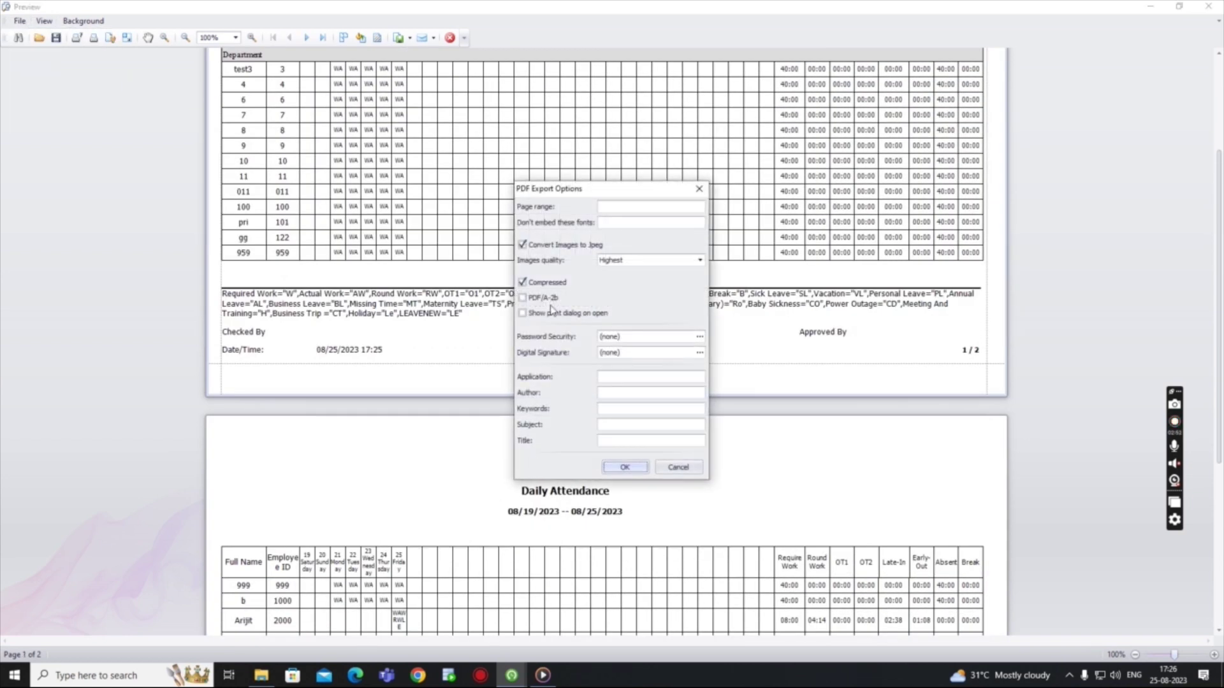
pyautogui.click(699, 190)
pyautogui.click(20, 20)
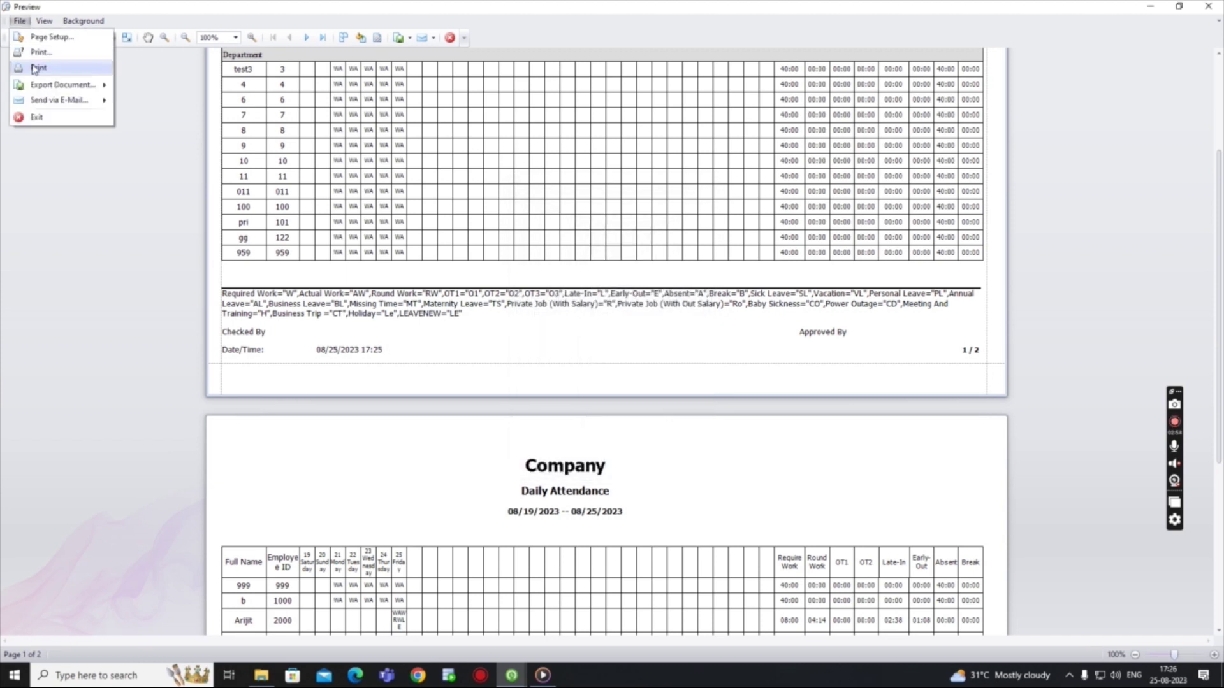
pyautogui.moveTo(54, 84)
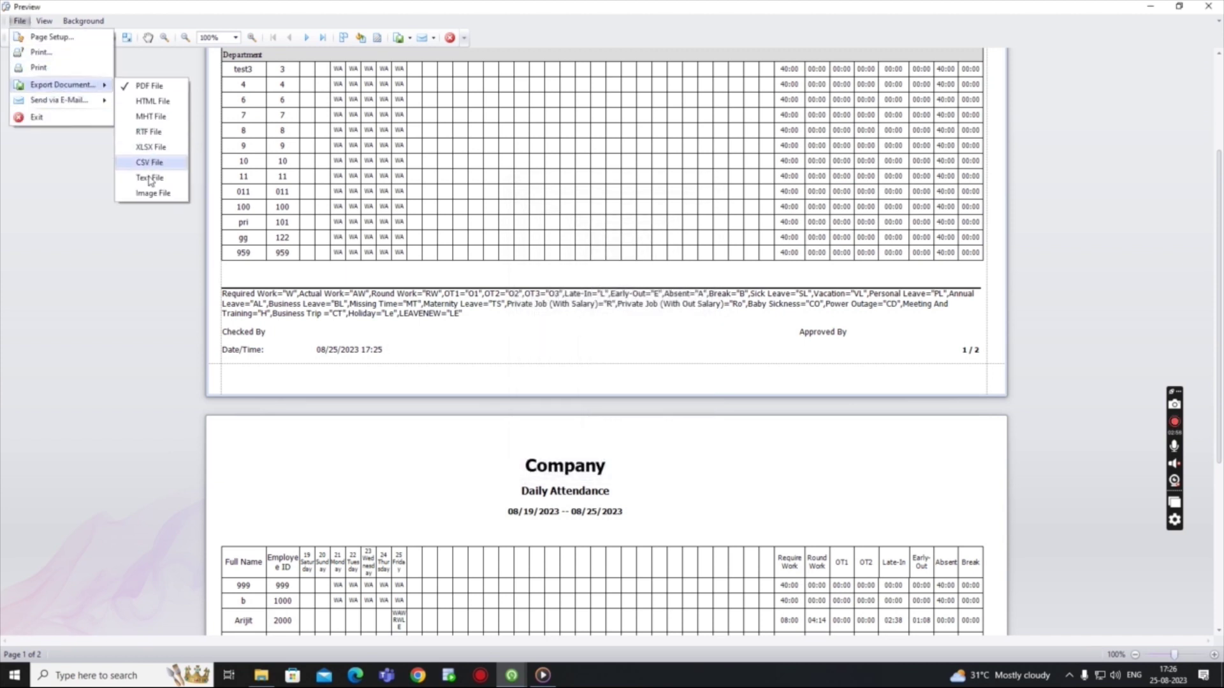
pyautogui.click(1184, 212)
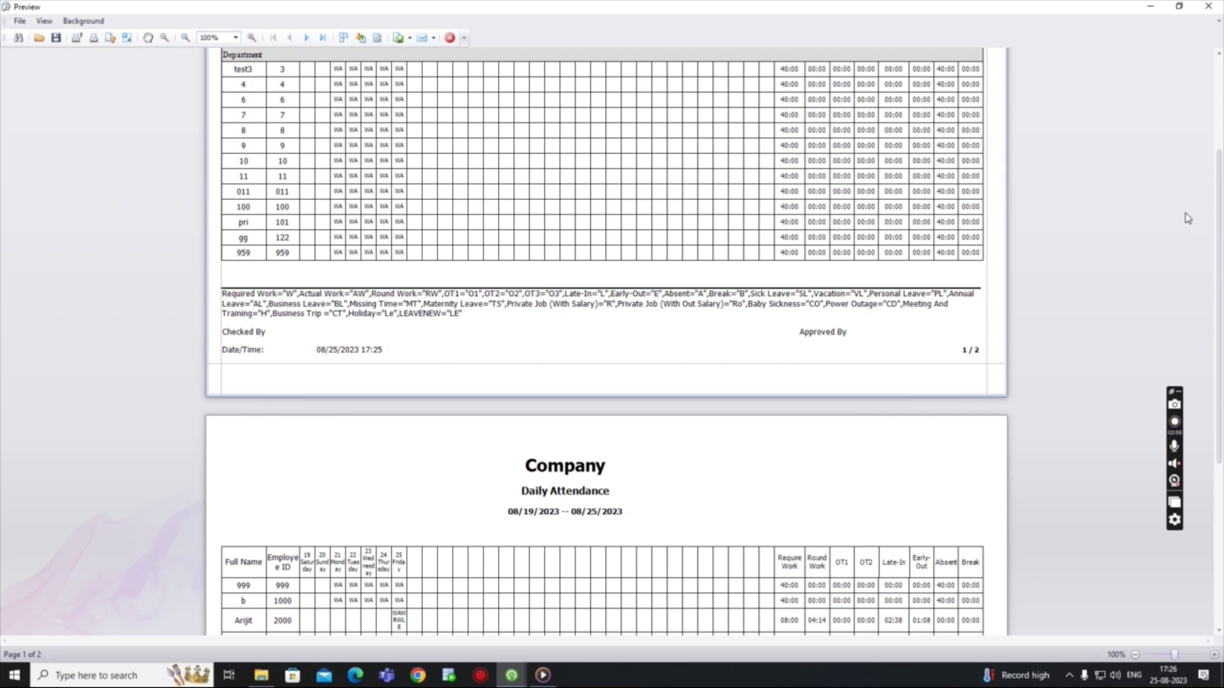
pyautogui.click(1201, 15)
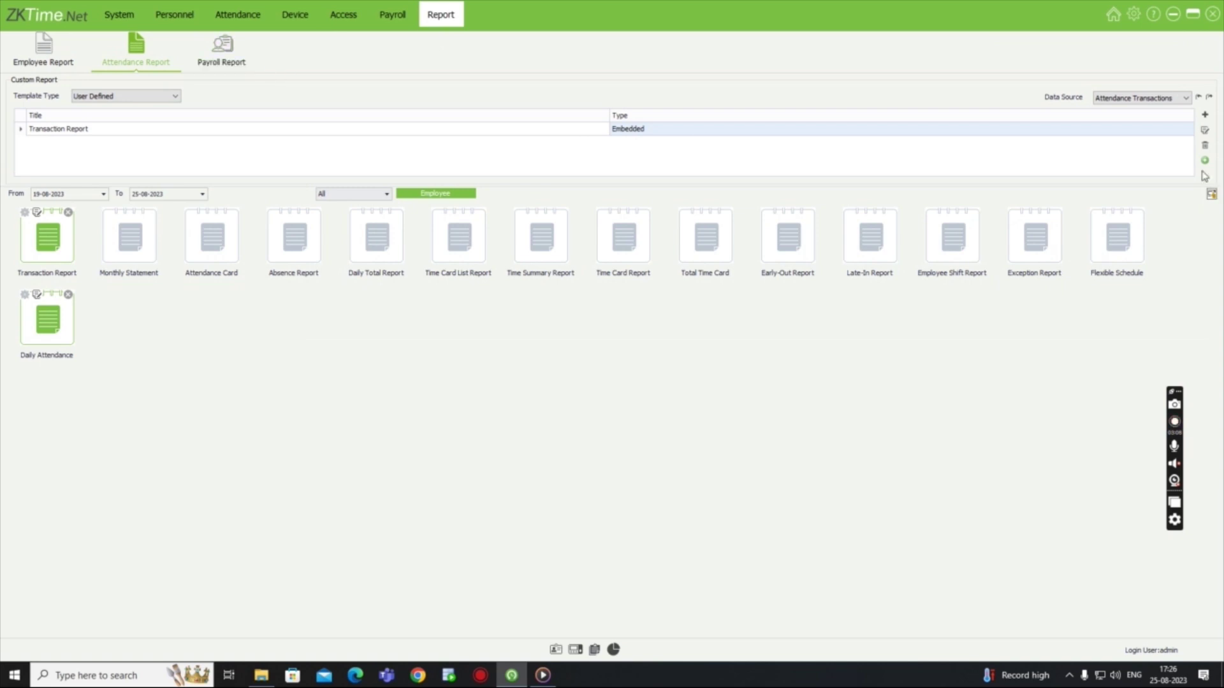
# - Look at the data source options available for custom attendance reports, keeping Attendance Transactions
pyautogui.click(1186, 99)
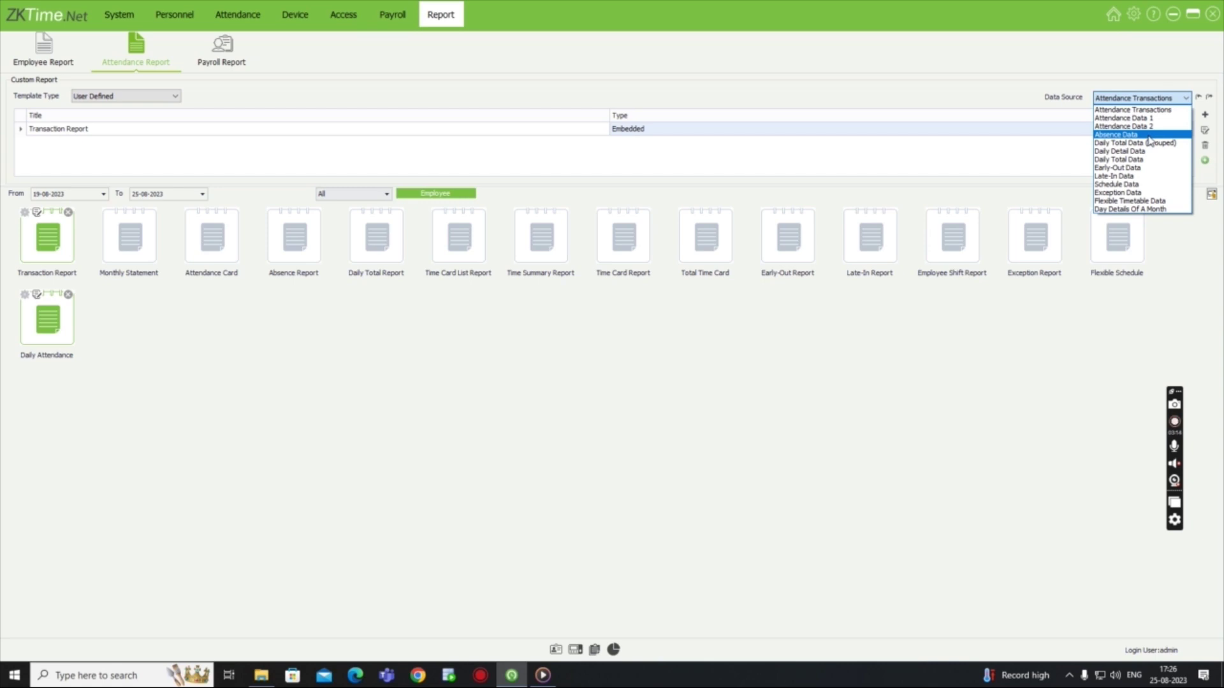
pyautogui.click(962, 338)
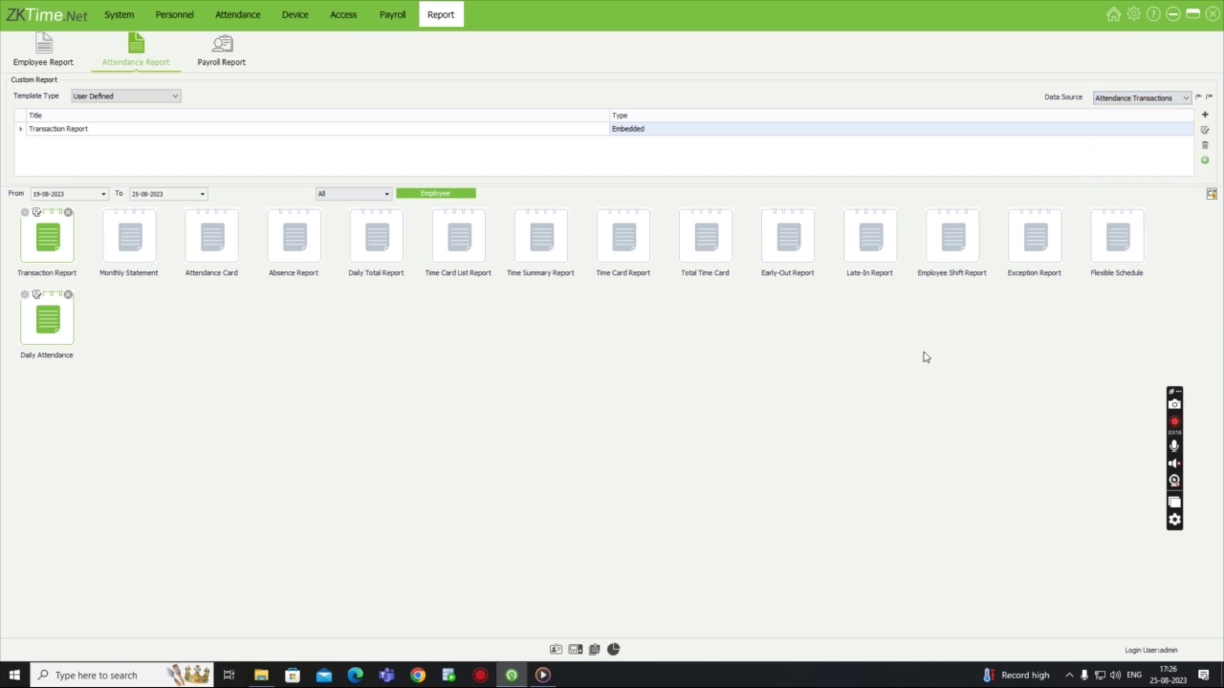
# - View the payroll report types and the Payroll wage mode settings, and return to the employee report
pyautogui.click(216, 54)
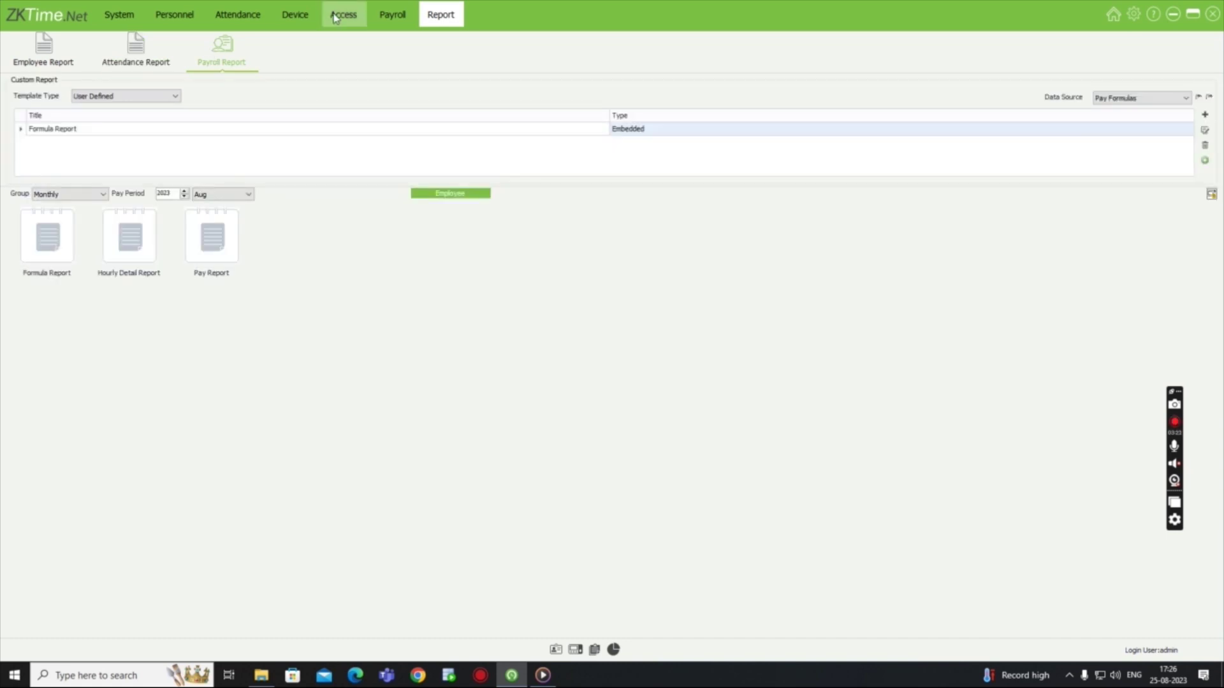
pyautogui.click(390, 13)
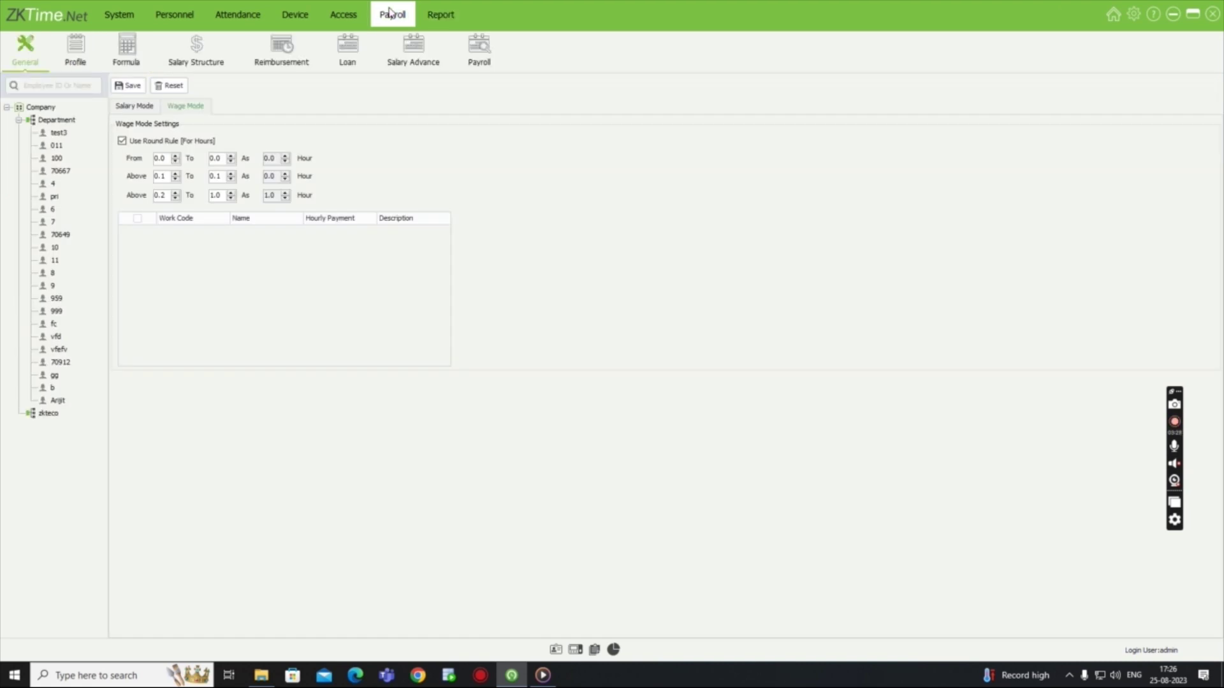
pyautogui.click(459, 18)
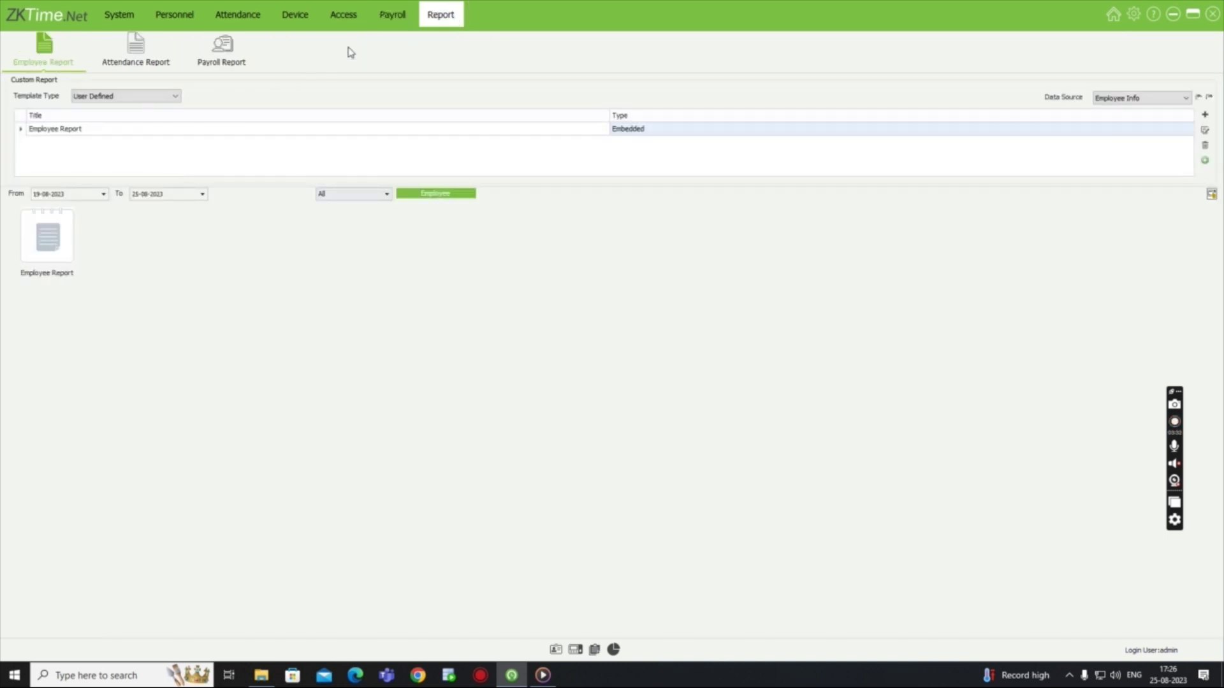
# - Preview the payroll Formula Report, look at its document export formats, and close the preview without exporting
pyautogui.click(224, 49)
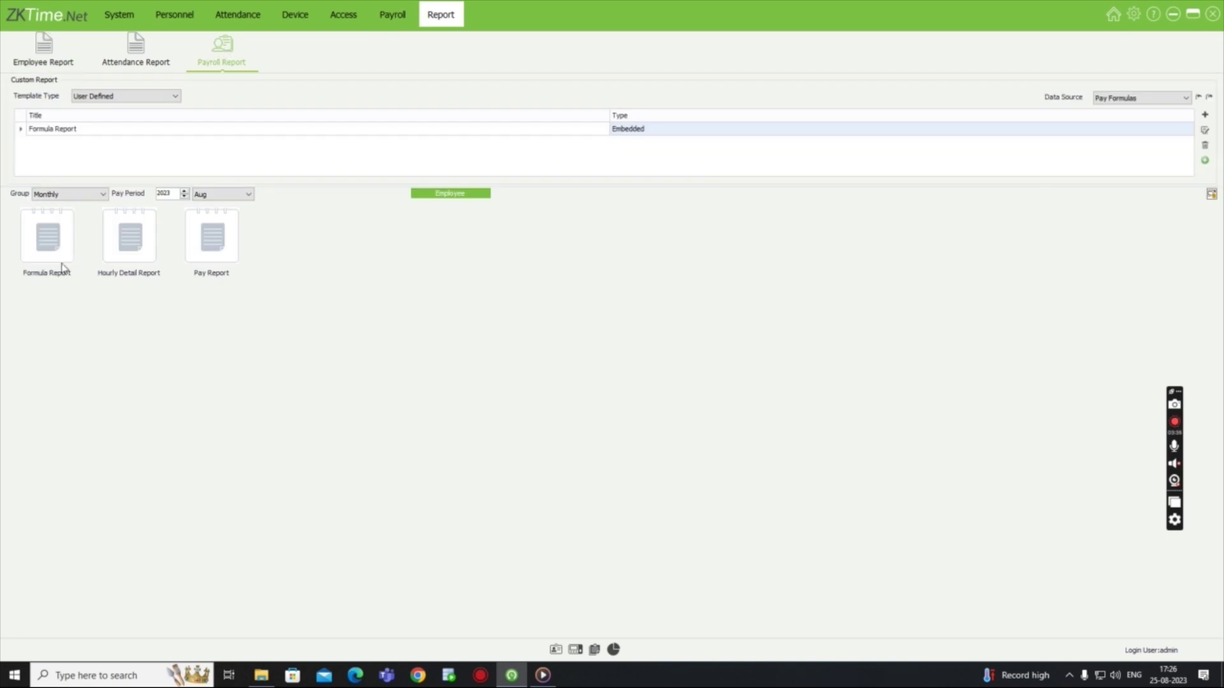
pyautogui.click(54, 255)
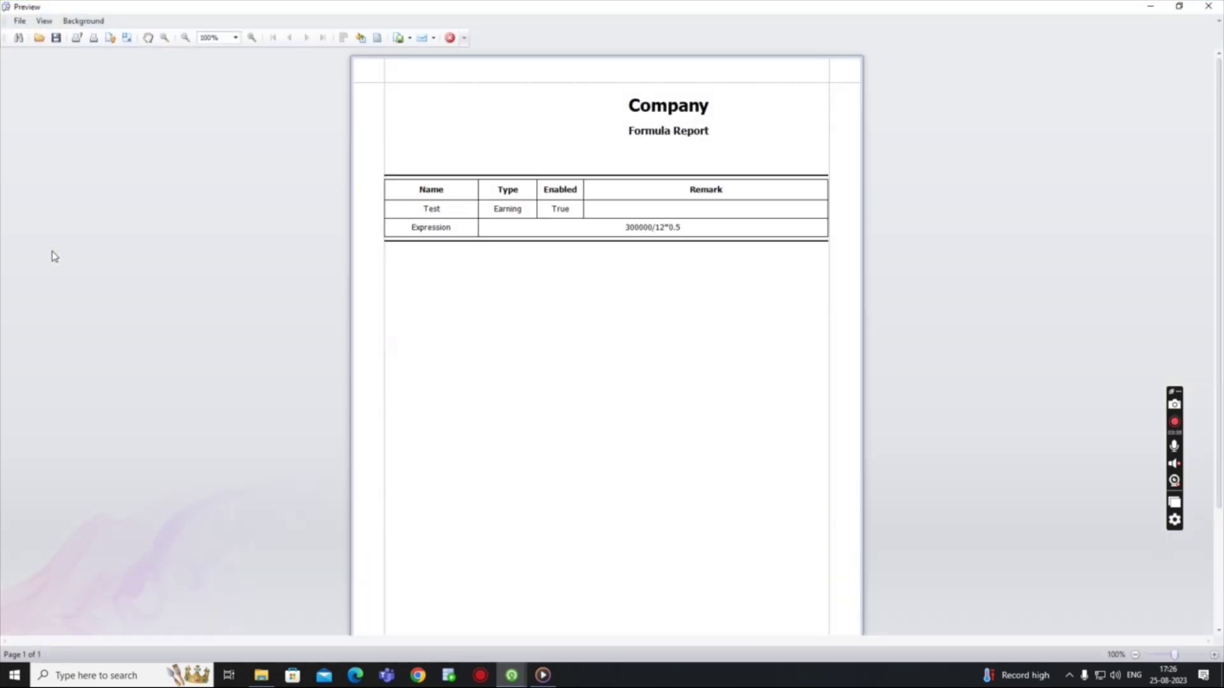
pyautogui.click(20, 21)
pyautogui.moveTo(49, 87)
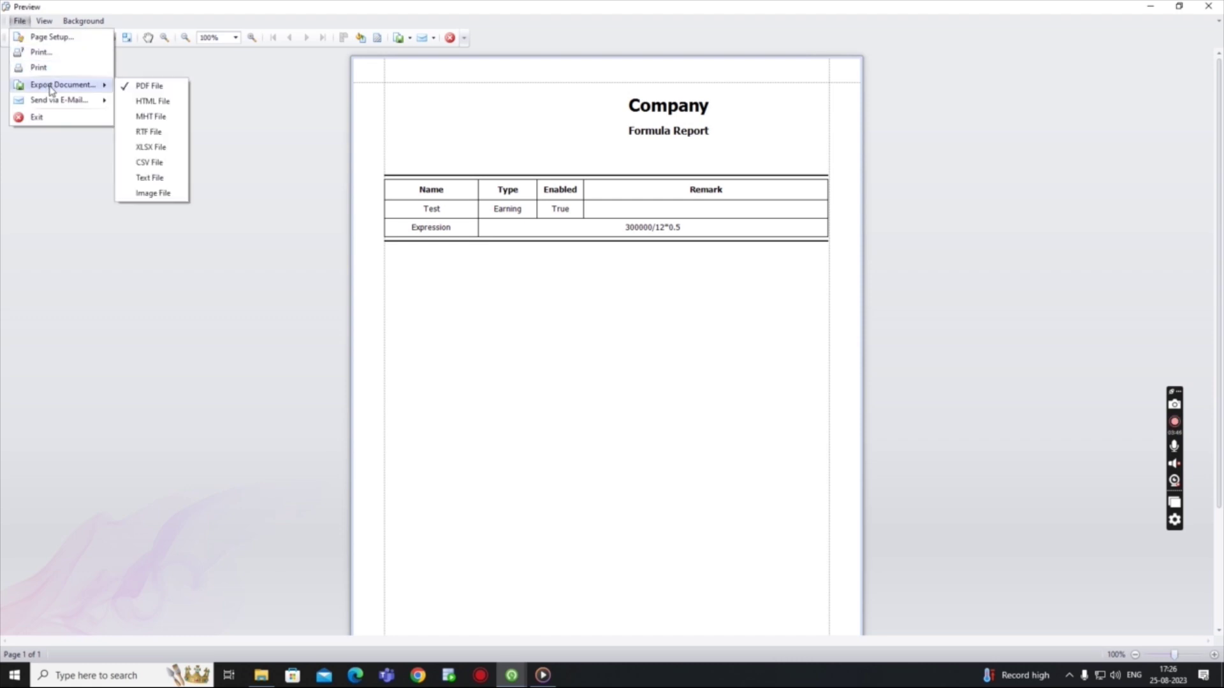
pyautogui.click(192, 243)
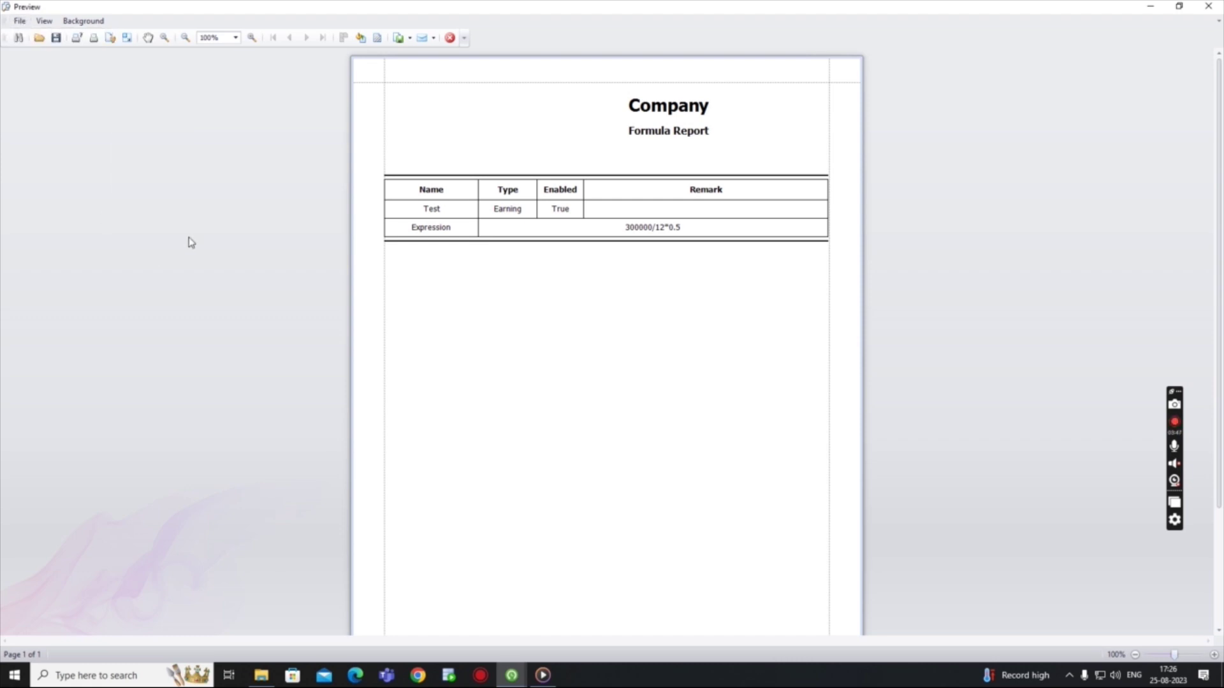
pyautogui.click(1208, 5)
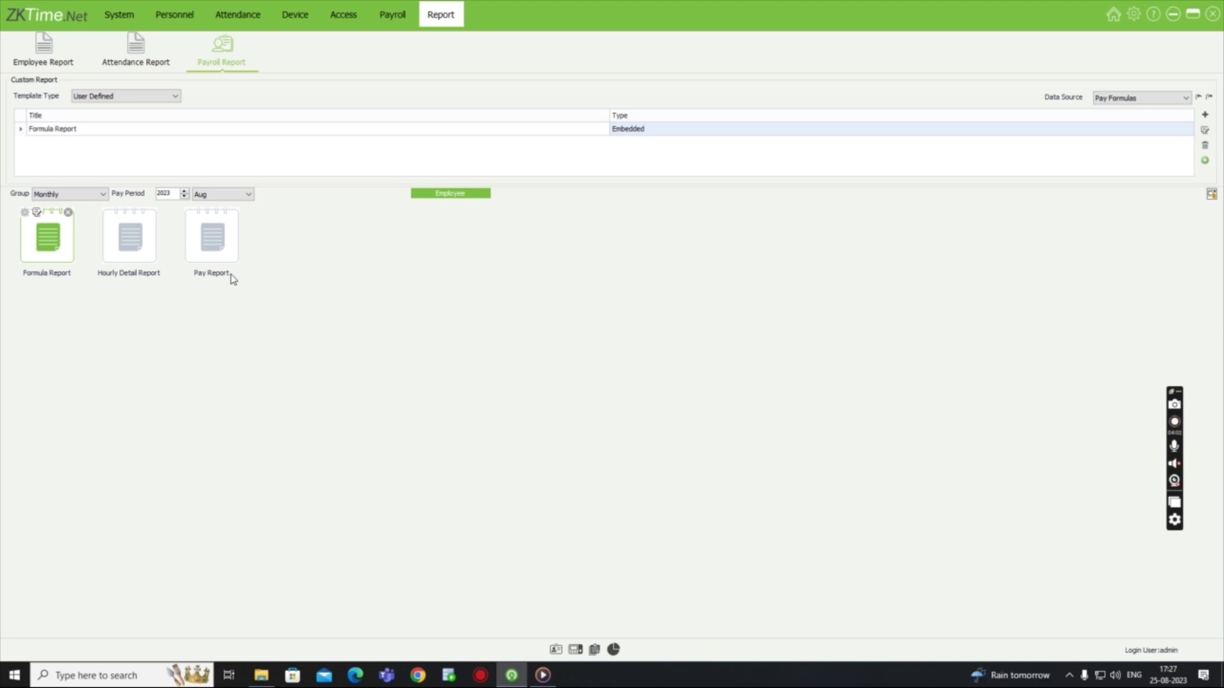
pyautogui.click(1174, 421)
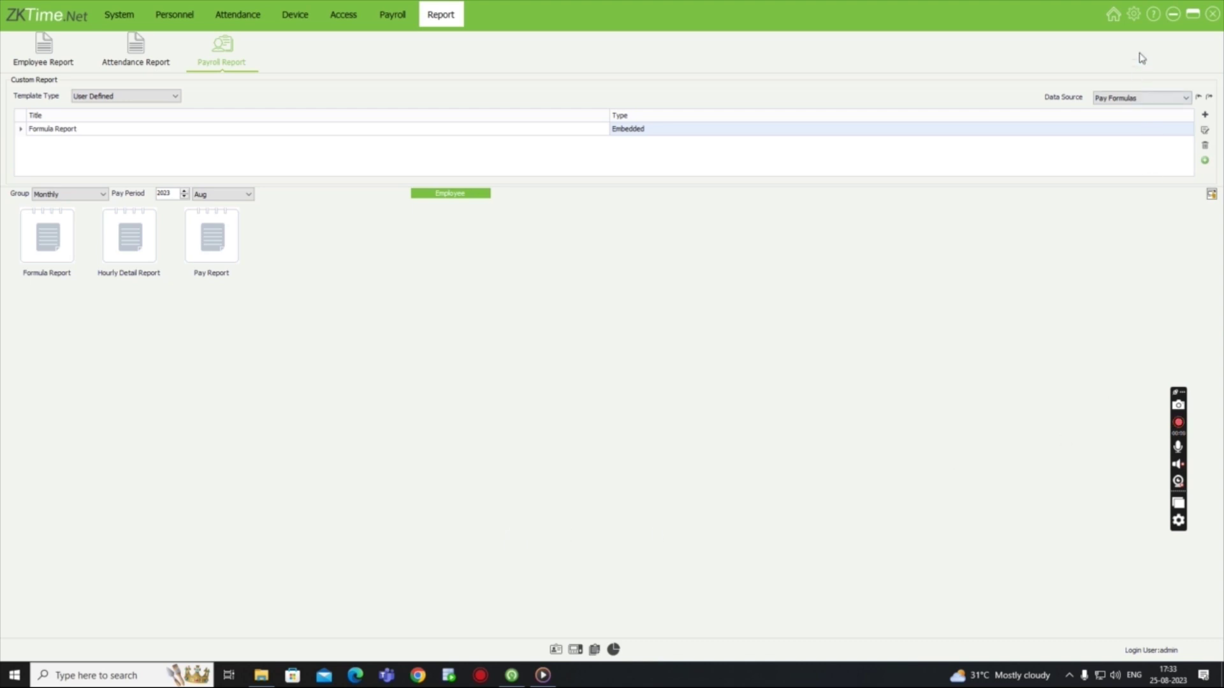
# - View the built-in help manual's section on payroll reports and close the help
pyautogui.click(1152, 17)
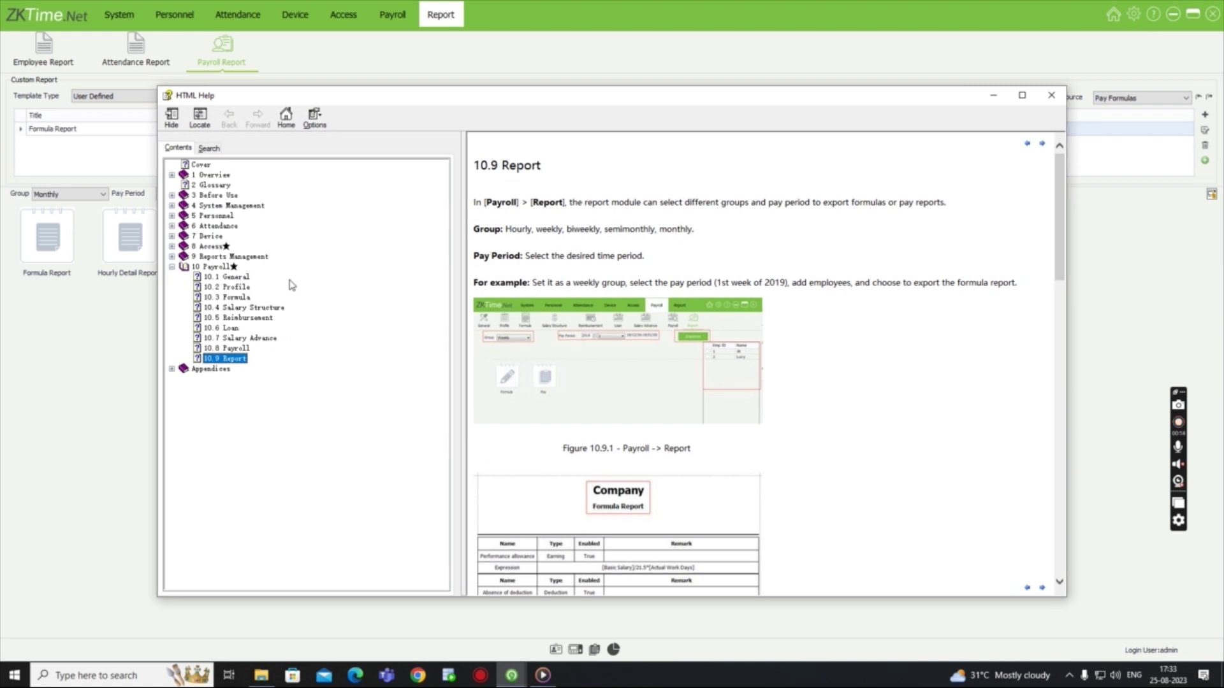
pyautogui.click(1052, 95)
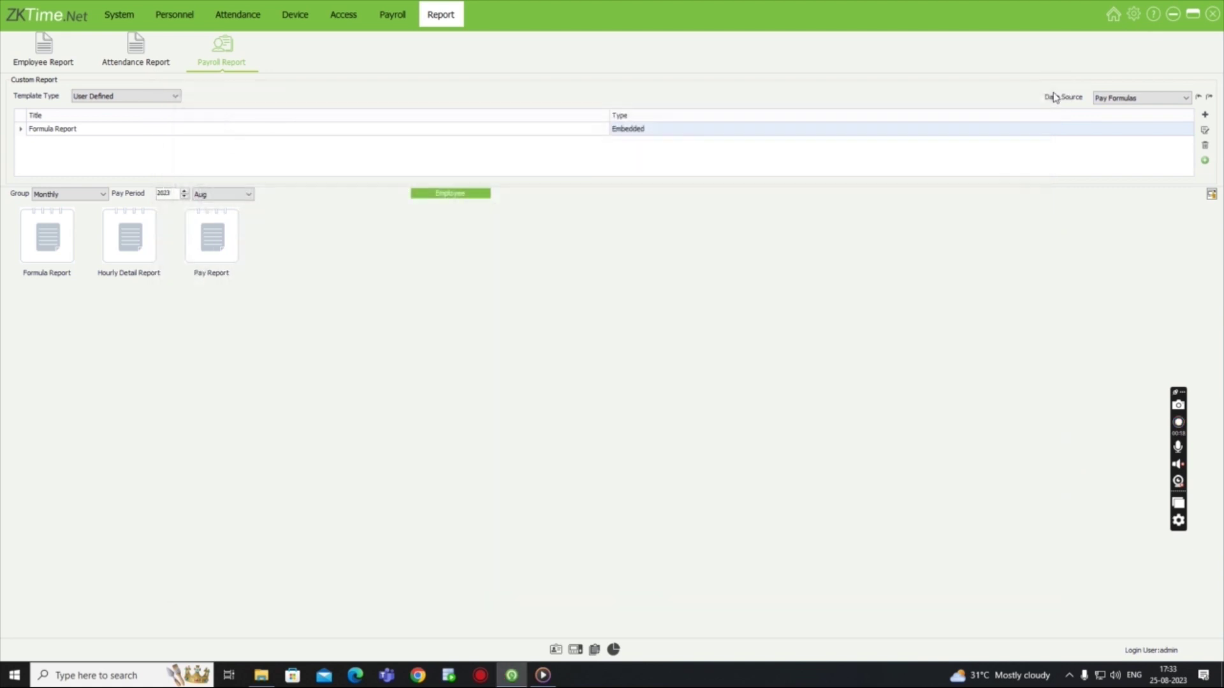